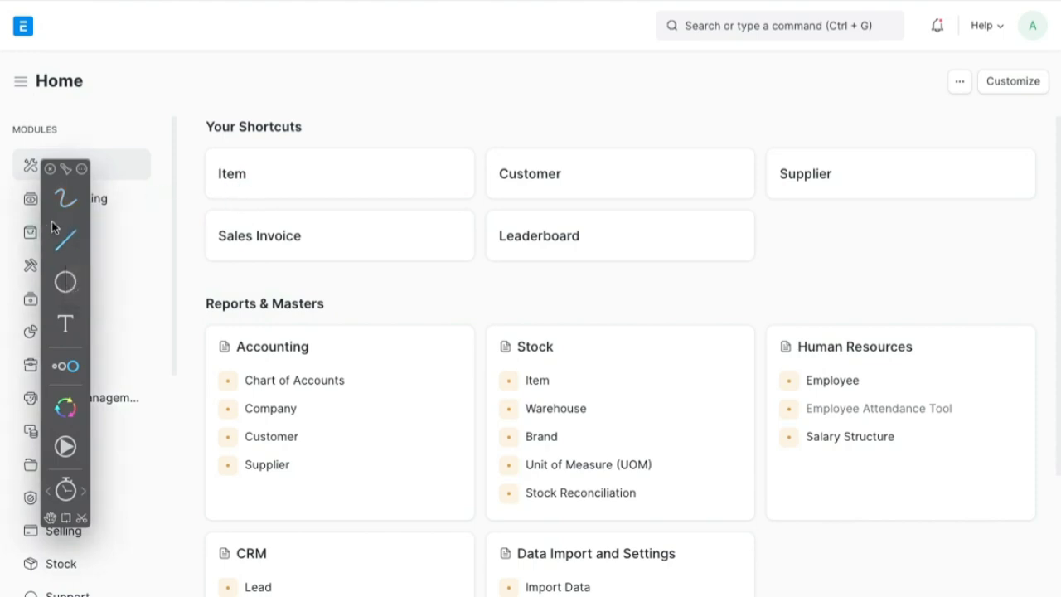
{"action": "mouse_move", "coordinate": [51, 224]}
{"action": "left_mouse_down"}
{"action": "mouse_move", "coordinate": [466, 180]}
{"action": "mouse_move", "coordinate": [704, 106]}
{"action": "mouse_move", "coordinate": [949, 141]}
{"action": "left_mouse_up"}
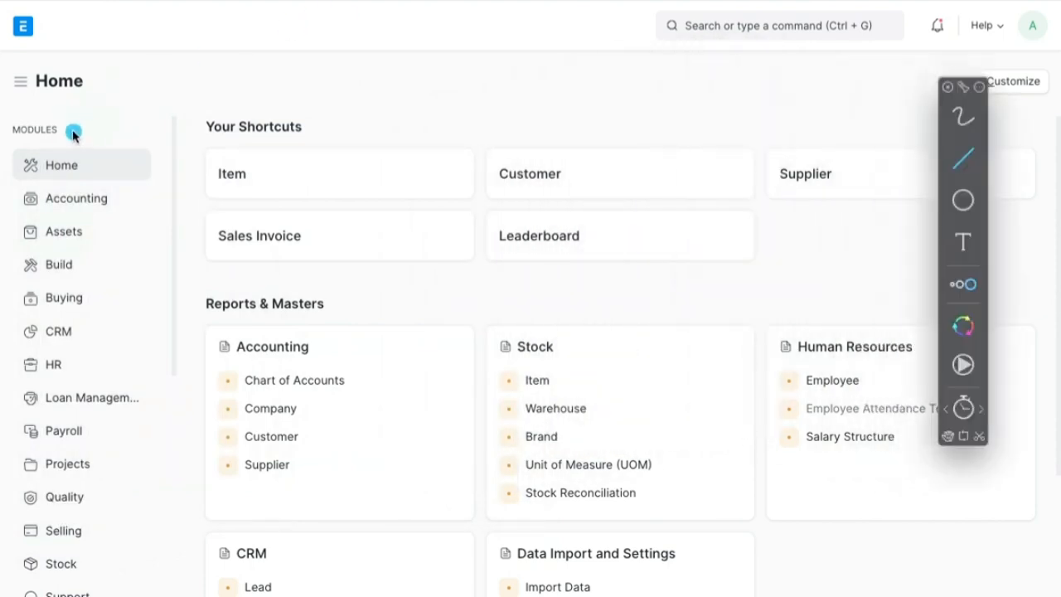
{"action": "mouse_move", "coordinate": [113, 104]}
{"action": "left_mouse_down"}
{"action": "mouse_move", "coordinate": [3, 222]}
{"action": "mouse_move", "coordinate": [4, 404]}
{"action": "left_mouse_up"}
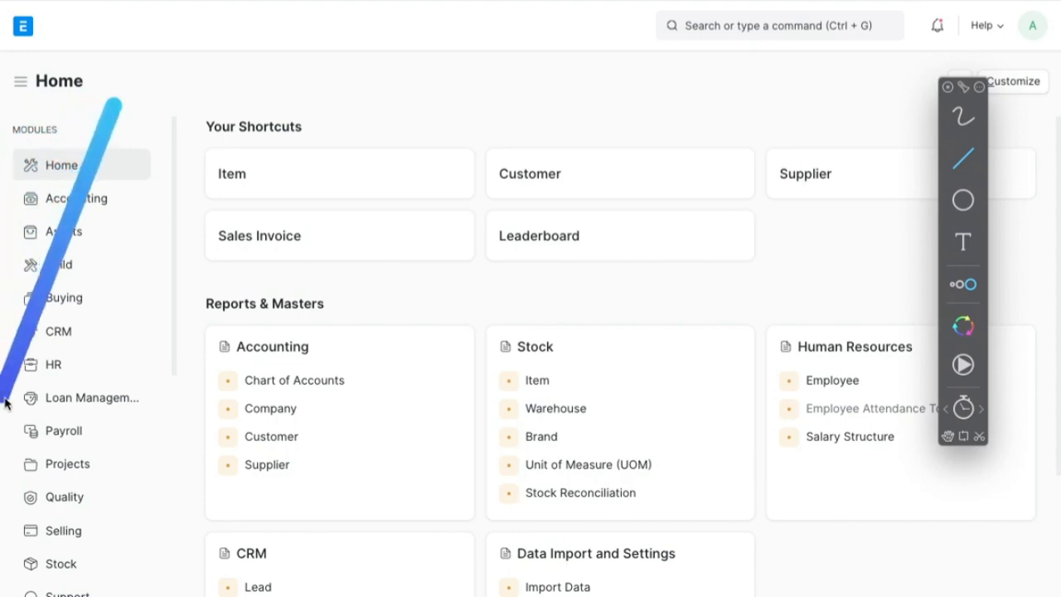
{"action": "left_click", "coordinate": [955, 119]}
{"action": "mouse_move", "coordinate": [68, 121]}
{"action": "left_mouse_down"}
{"action": "mouse_move", "coordinate": [2, 226]}
{"action": "mouse_move", "coordinate": [14, 569]}
{"action": "mouse_move", "coordinate": [99, 580]}
{"action": "left_mouse_up"}
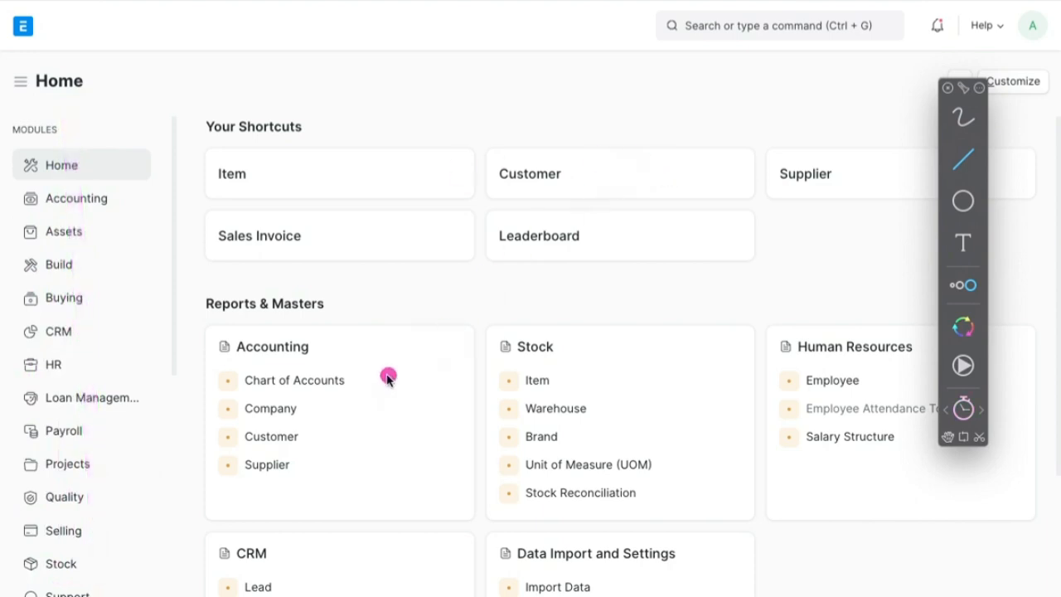
{"action": "left_click_drag", "start_coordinate": [389, 378], "coordinate": [486, 370]}
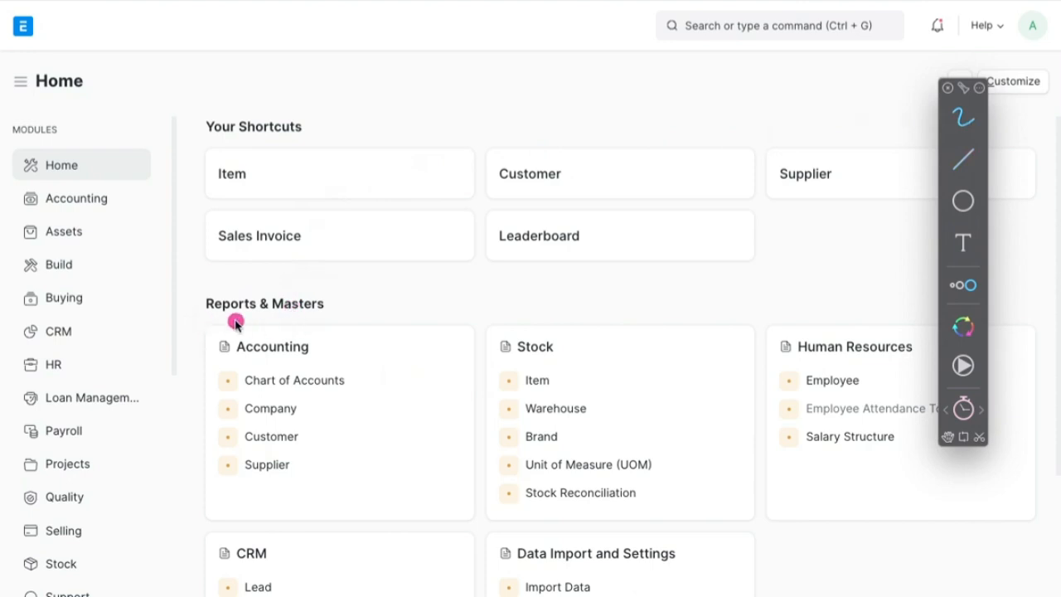
{"action": "mouse_move", "coordinate": [309, 341]}
{"action": "left_mouse_down"}
{"action": "mouse_move", "coordinate": [201, 344]}
{"action": "mouse_move", "coordinate": [204, 417]}
{"action": "mouse_move", "coordinate": [373, 431]}
{"action": "mouse_move", "coordinate": [398, 365]}
{"action": "mouse_move", "coordinate": [217, 325]}
{"action": "left_mouse_up"}
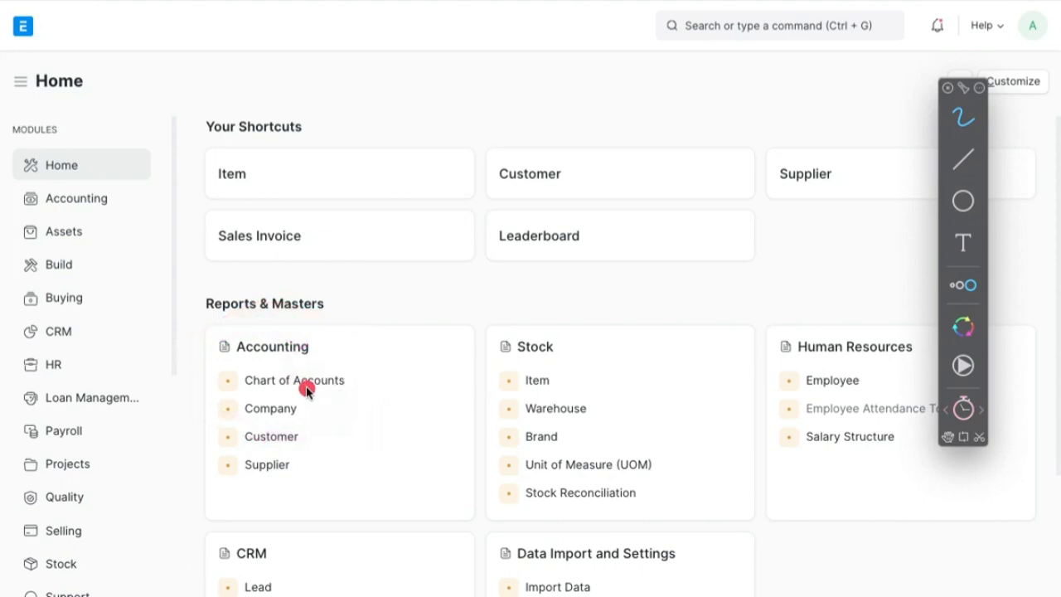
{"action": "mouse_move", "coordinate": [220, 374]}
{"action": "left_mouse_down"}
{"action": "mouse_move", "coordinate": [242, 359]}
{"action": "mouse_move", "coordinate": [390, 377]}
{"action": "mouse_move", "coordinate": [218, 402]}
{"action": "mouse_move", "coordinate": [237, 380]}
{"action": "left_mouse_up"}
{"action": "mouse_move", "coordinate": [353, 365]}
{"action": "left_mouse_down"}
{"action": "mouse_move", "coordinate": [268, 359]}
{"action": "mouse_move", "coordinate": [248, 399]}
{"action": "mouse_move", "coordinate": [348, 360]}
{"action": "mouse_move", "coordinate": [204, 375]}
{"action": "mouse_move", "coordinate": [347, 393]}
{"action": "left_mouse_up"}
{"action": "left_click_drag", "start_coordinate": [218, 401], "coordinate": [355, 358]}
{"action": "mouse_move", "coordinate": [56, 141]}
{"action": "left_mouse_down"}
{"action": "mouse_move", "coordinate": [59, 398]}
{"action": "mouse_move", "coordinate": [90, 464]}
{"action": "left_mouse_up"}
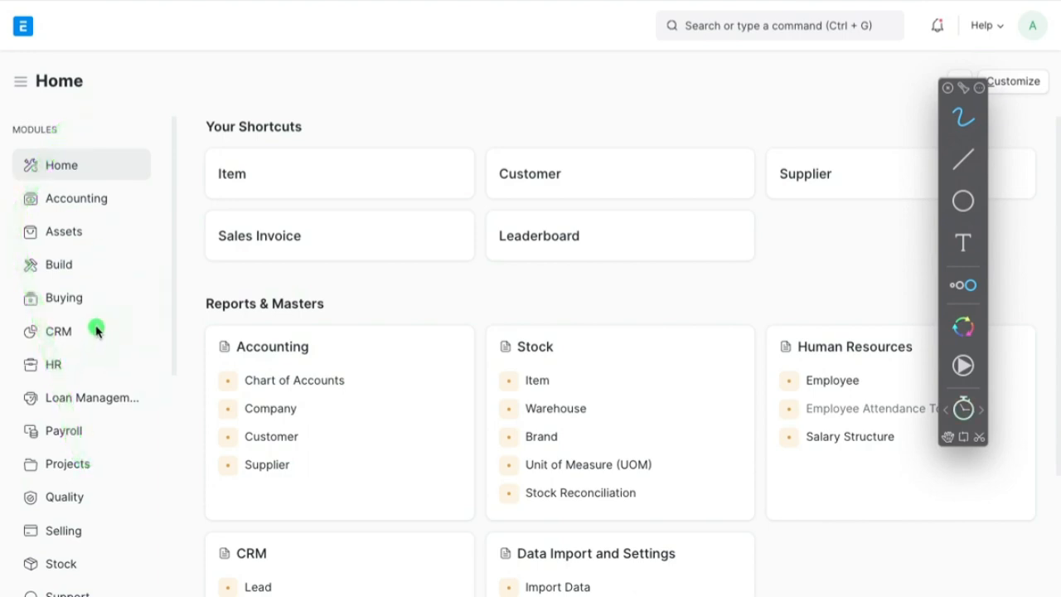
{"action": "left_click_drag", "start_coordinate": [96, 330], "coordinate": [129, 309]}
{"action": "left_click_drag", "start_coordinate": [86, 378], "coordinate": [138, 359]}
{"action": "left_click_drag", "start_coordinate": [120, 405], "coordinate": [154, 382]}
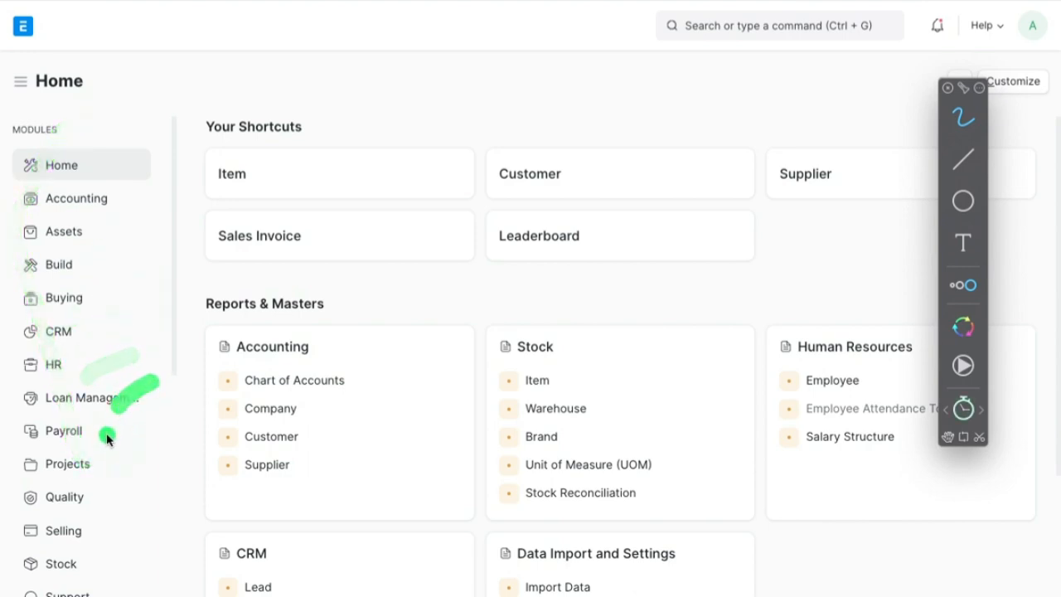
{"action": "left_click_drag", "start_coordinate": [107, 437], "coordinate": [133, 419]}
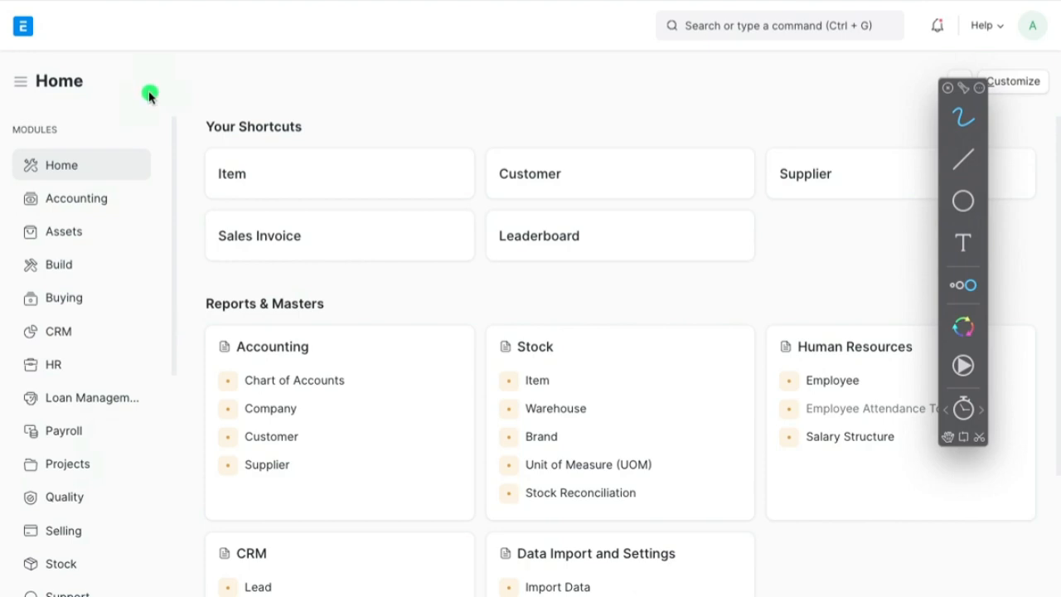
{"action": "left_click_drag", "start_coordinate": [45, 210], "coordinate": [118, 201]}
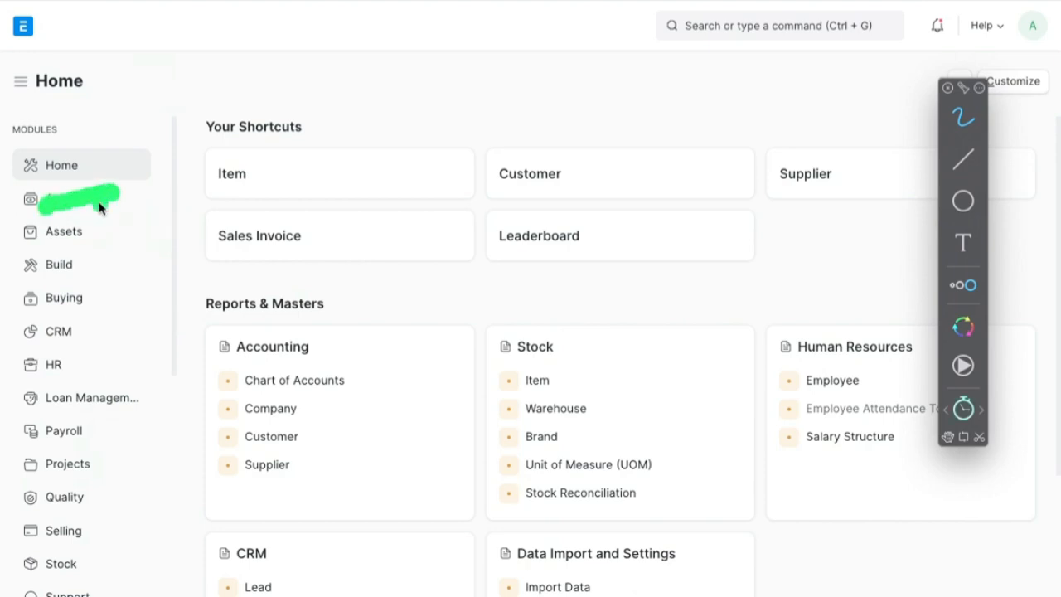
{"action": "left_click_drag", "start_coordinate": [350, 362], "coordinate": [424, 366]}
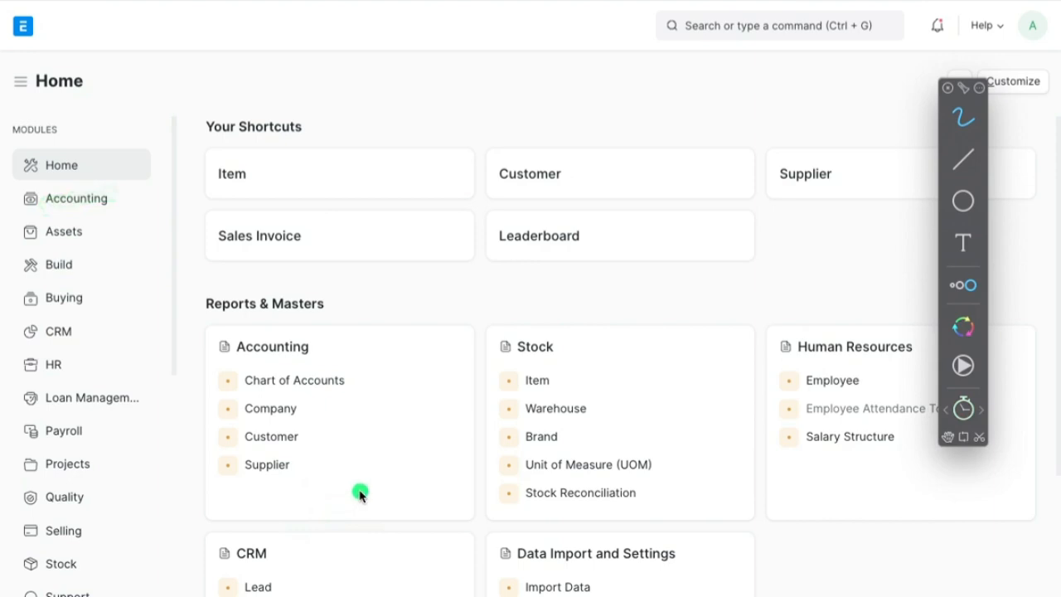
{"action": "key", "text": "Escape"}
{"action": "scroll", "coordinate": [364, 496], "scroll_direction": "down", "scroll_amount": 2}
{"action": "scroll", "coordinate": [367, 497], "scroll_direction": "up", "scroll_amount": 2}
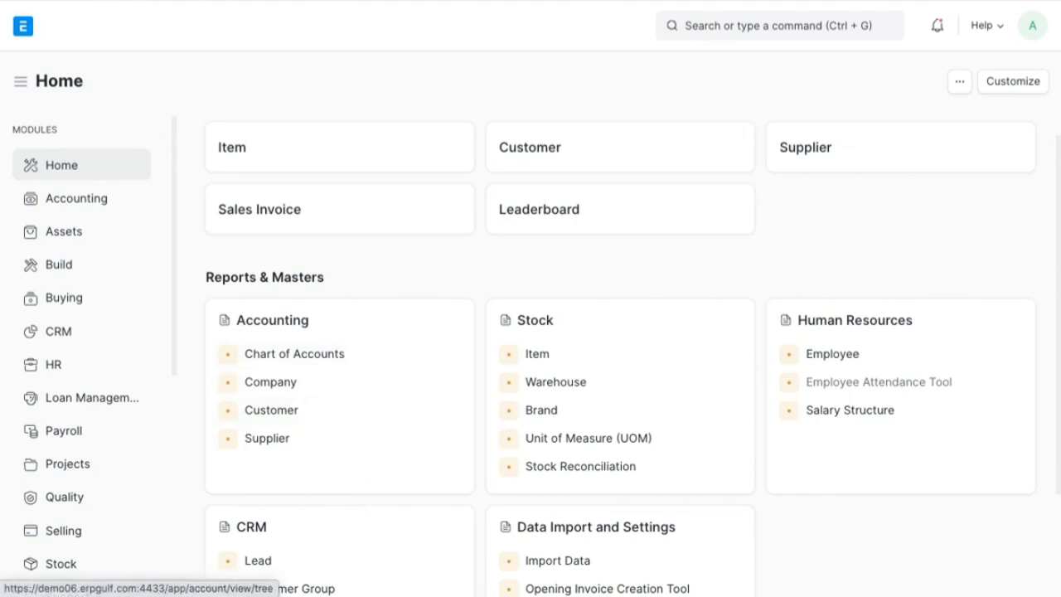
- Search for "chart of" to look up the Chart of Accounts page
{"action": "left_click", "coordinate": [733, 28]}
{"action": "type", "text": "char"}
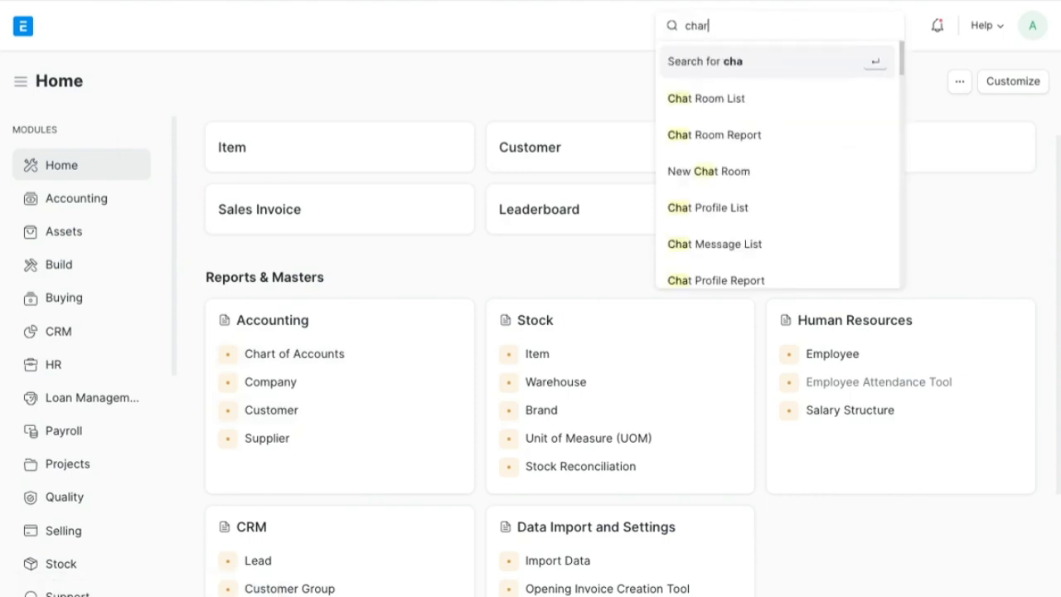
{"action": "type", "text": "t of"}
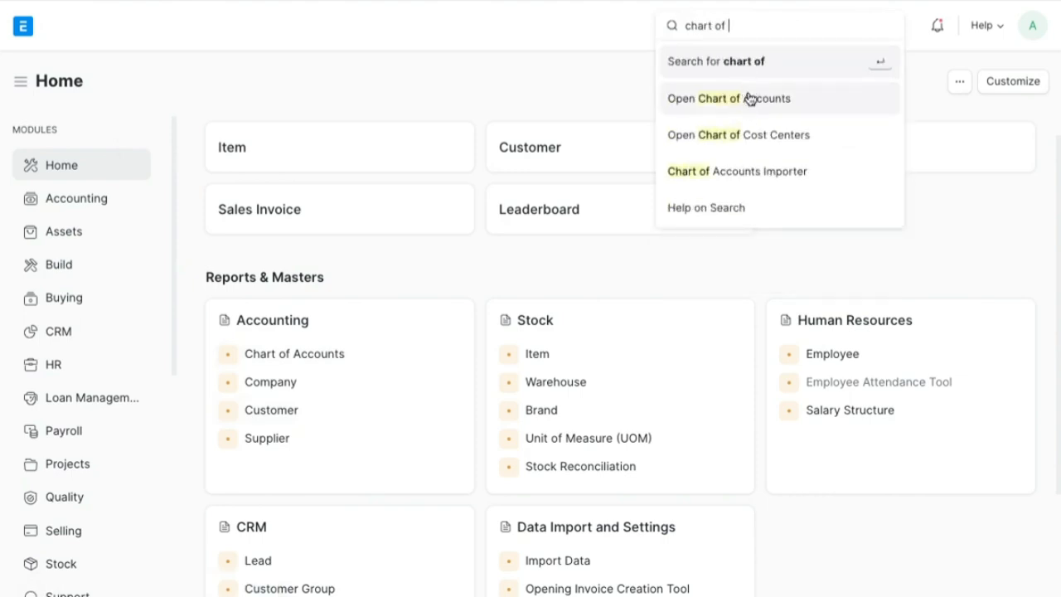
{"action": "left_click", "coordinate": [548, 271]}
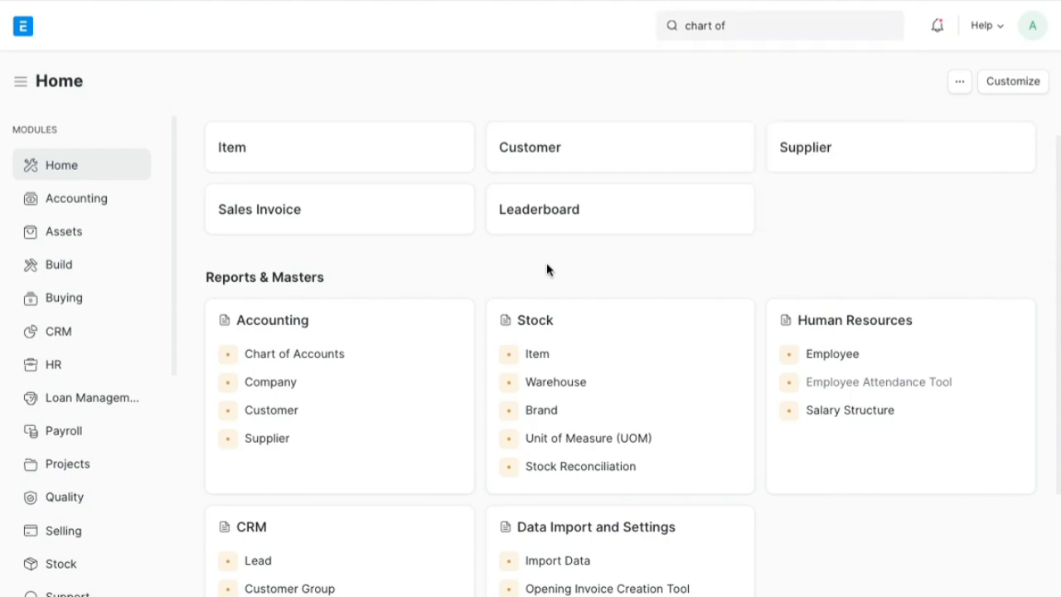
- Open the Chart of Accounts from the Accounting group under Reports & Masters
{"action": "left_click", "coordinate": [330, 362]}
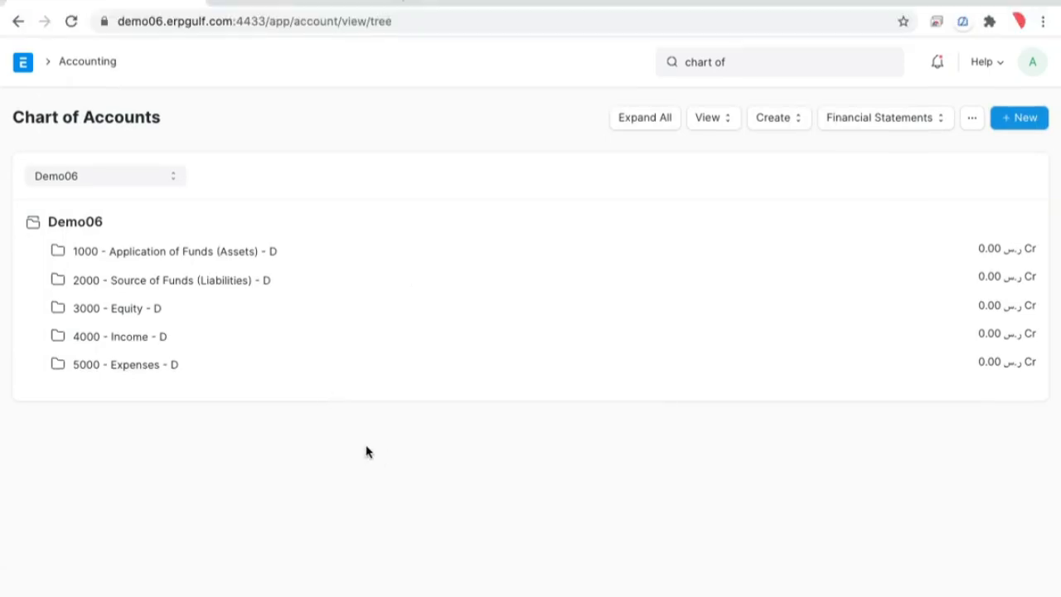
{"action": "key", "text": "alt+Tab"}
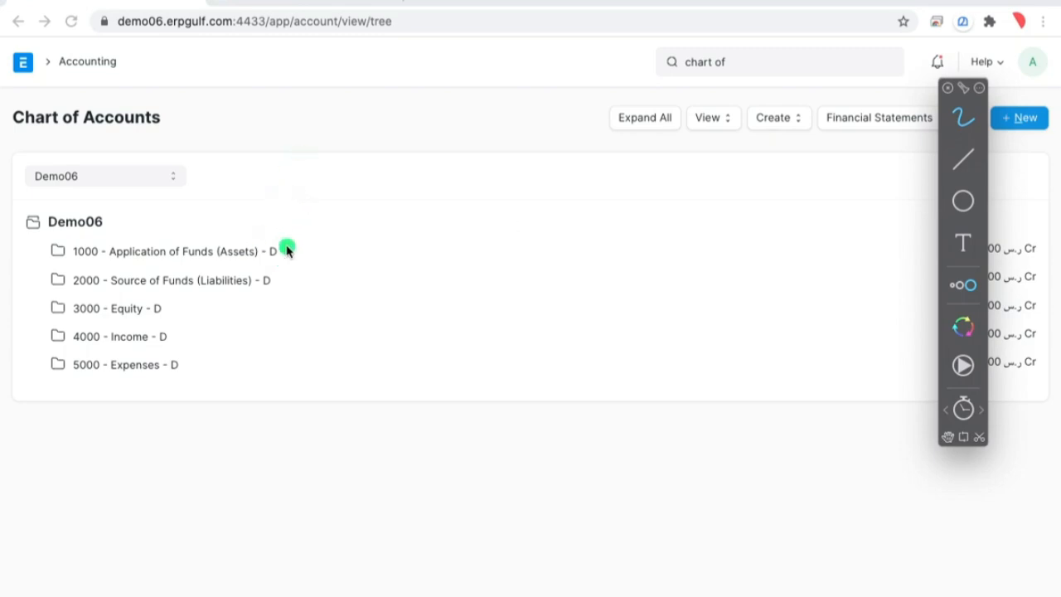
{"action": "mouse_move", "coordinate": [277, 218]}
{"action": "left_mouse_down"}
{"action": "mouse_move", "coordinate": [296, 273]}
{"action": "mouse_move", "coordinate": [286, 212]}
{"action": "left_mouse_up"}
{"action": "mouse_move", "coordinate": [253, 254]}
{"action": "left_mouse_down"}
{"action": "mouse_move", "coordinate": [190, 260]}
{"action": "mouse_move", "coordinate": [291, 257]}
{"action": "left_mouse_up"}
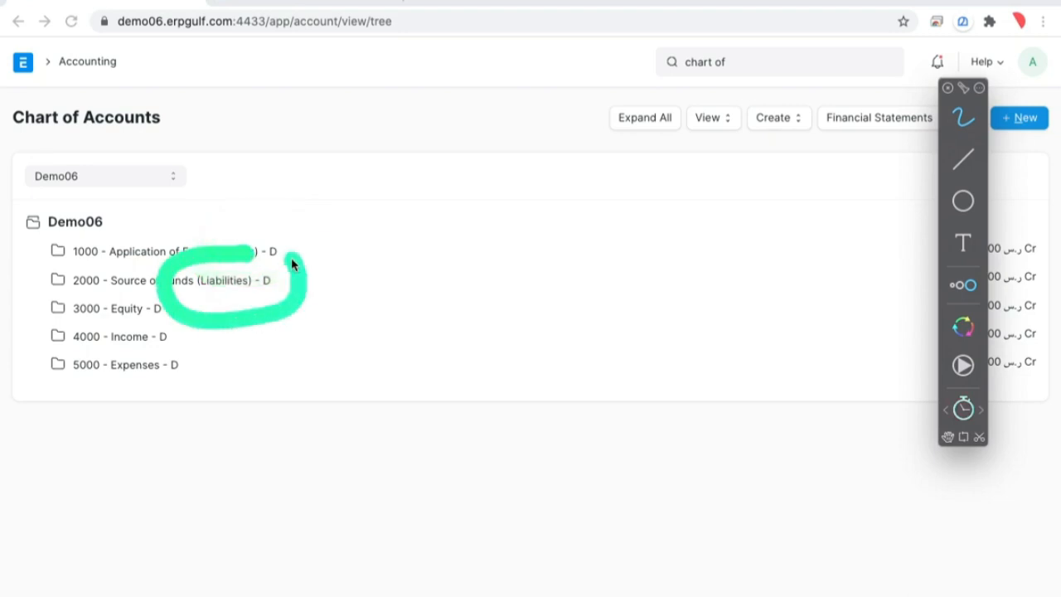
{"action": "mouse_move", "coordinate": [142, 273]}
{"action": "left_mouse_down"}
{"action": "mouse_move", "coordinate": [99, 315]}
{"action": "mouse_move", "coordinate": [97, 302]}
{"action": "mouse_move", "coordinate": [154, 366]}
{"action": "mouse_move", "coordinate": [168, 299]}
{"action": "left_mouse_up"}
{"action": "mouse_move", "coordinate": [207, 352]}
{"action": "left_mouse_down"}
{"action": "mouse_move", "coordinate": [180, 334]}
{"action": "mouse_move", "coordinate": [207, 346]}
{"action": "left_mouse_up"}
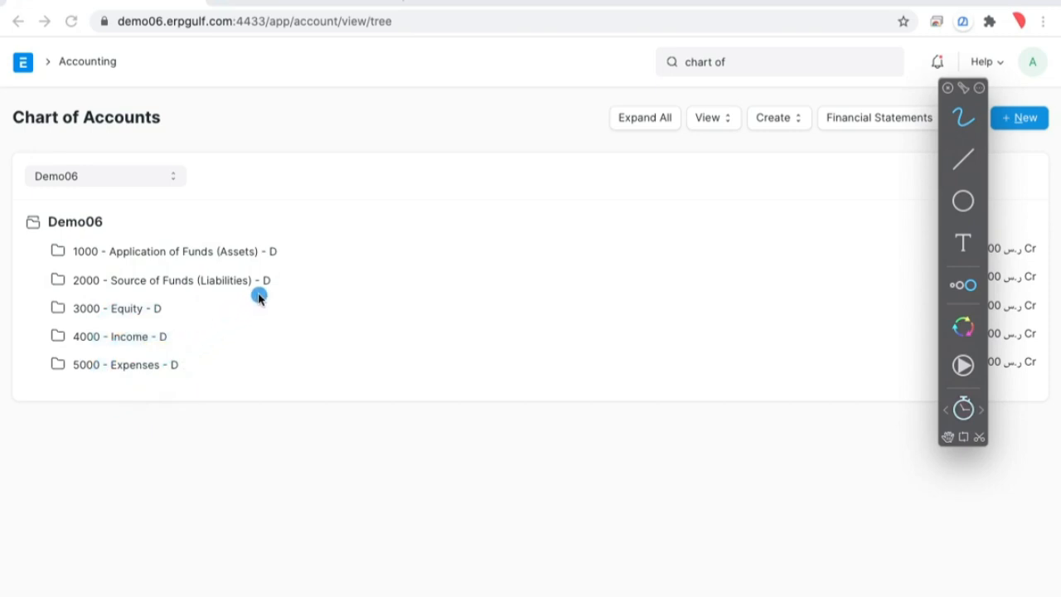
{"action": "left_click_drag", "start_coordinate": [298, 251], "coordinate": [403, 227]}
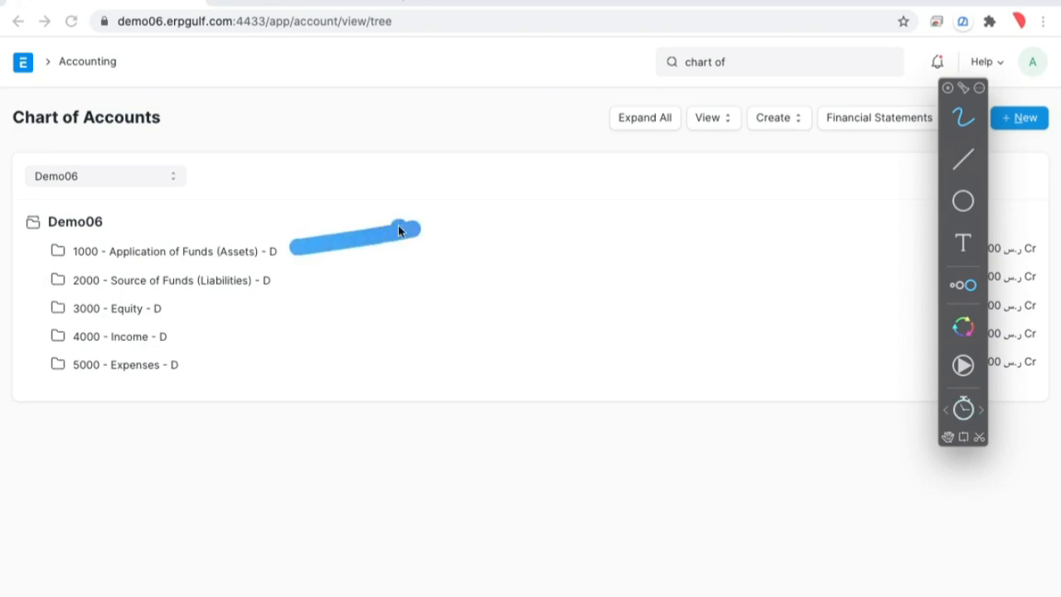
{"action": "mouse_move", "coordinate": [320, 218]}
{"action": "left_mouse_down"}
{"action": "mouse_move", "coordinate": [320, 251]}
{"action": "mouse_move", "coordinate": [355, 257]}
{"action": "left_mouse_up"}
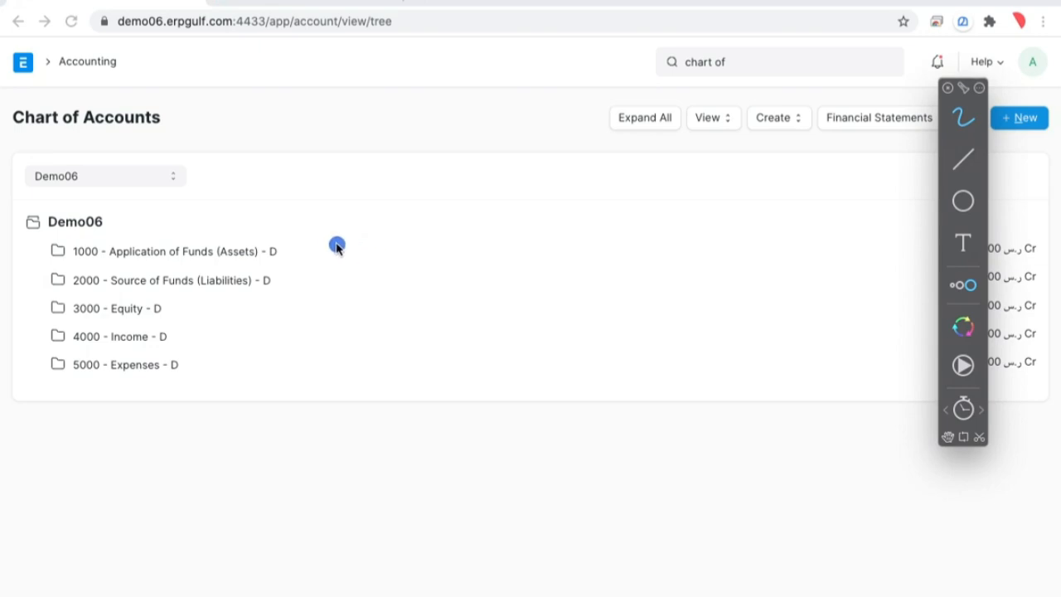
{"action": "left_click_drag", "start_coordinate": [300, 246], "coordinate": [428, 246]}
{"action": "left_click_drag", "start_coordinate": [340, 229], "coordinate": [379, 262]}
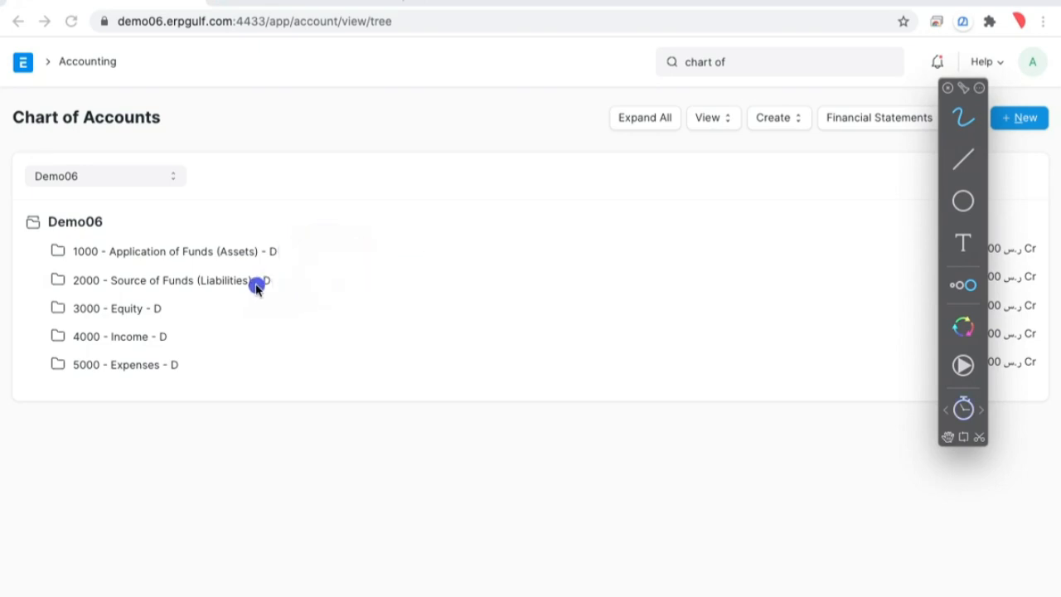
{"action": "mouse_move", "coordinate": [268, 273]}
{"action": "left_mouse_down"}
{"action": "mouse_move", "coordinate": [184, 301]}
{"action": "mouse_move", "coordinate": [261, 262]}
{"action": "left_mouse_up"}
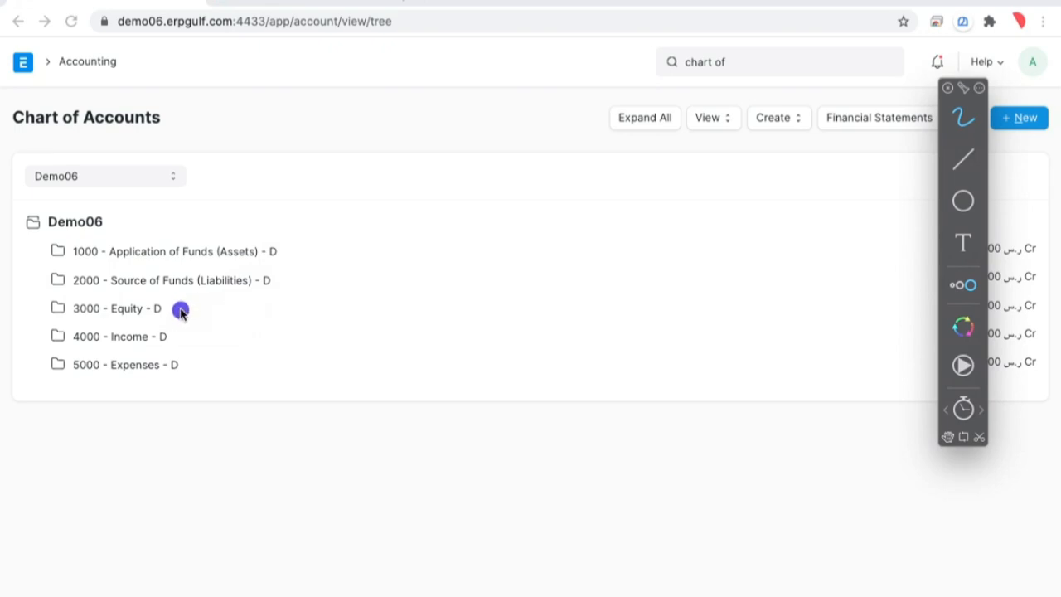
{"action": "left_click_drag", "start_coordinate": [181, 311], "coordinate": [321, 293]}
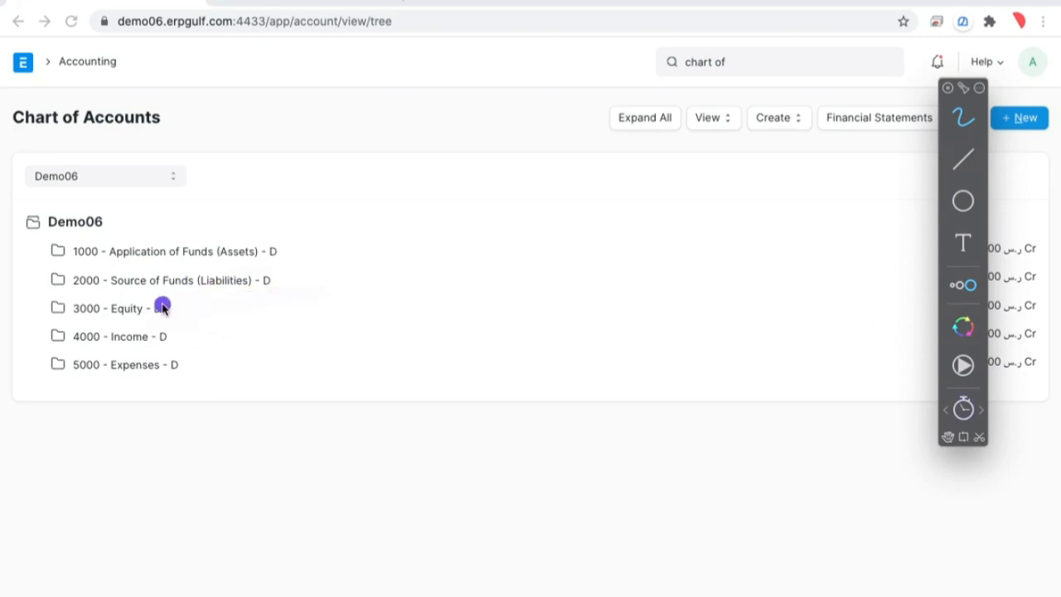
{"action": "left_click_drag", "start_coordinate": [204, 282], "coordinate": [298, 277]}
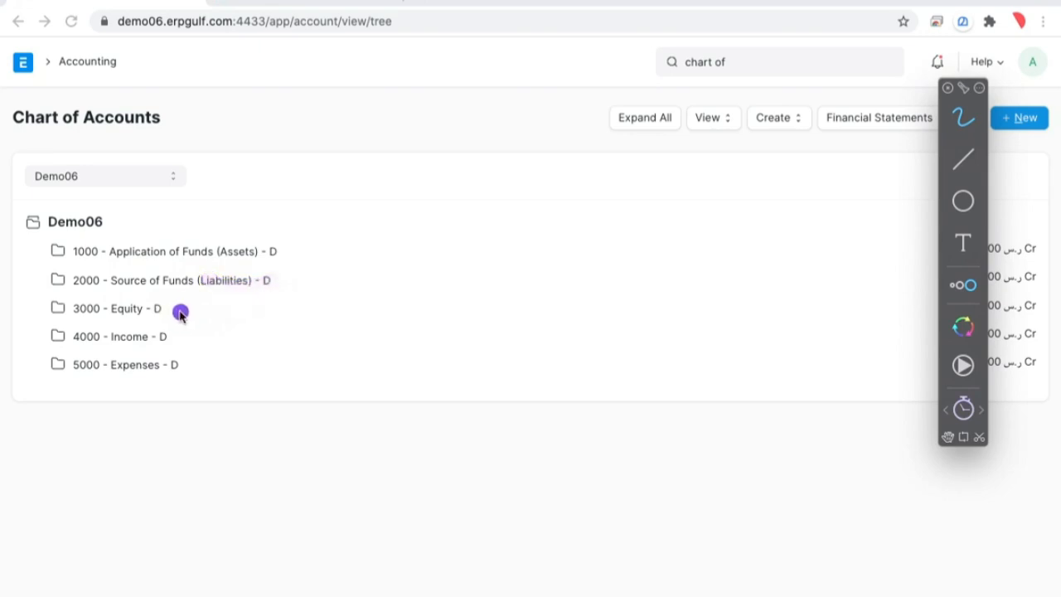
{"action": "mouse_move", "coordinate": [185, 305]}
{"action": "left_mouse_down"}
{"action": "mouse_move", "coordinate": [108, 296]}
{"action": "mouse_move", "coordinate": [205, 307]}
{"action": "left_mouse_up"}
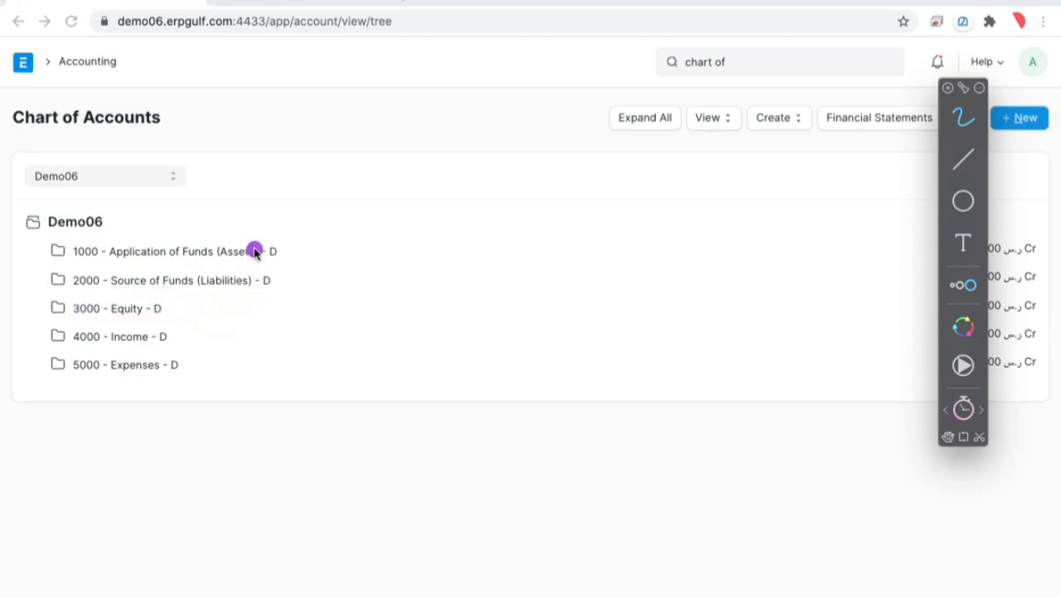
{"action": "left_click_drag", "start_coordinate": [254, 250], "coordinate": [331, 250]}
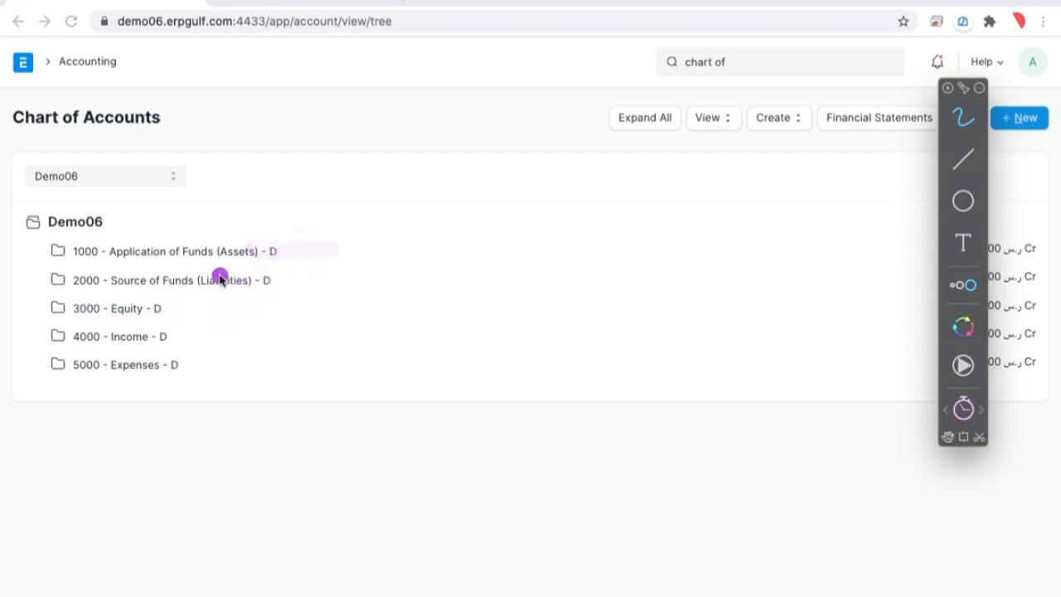
{"action": "left_click_drag", "start_coordinate": [65, 286], "coordinate": [24, 319]}
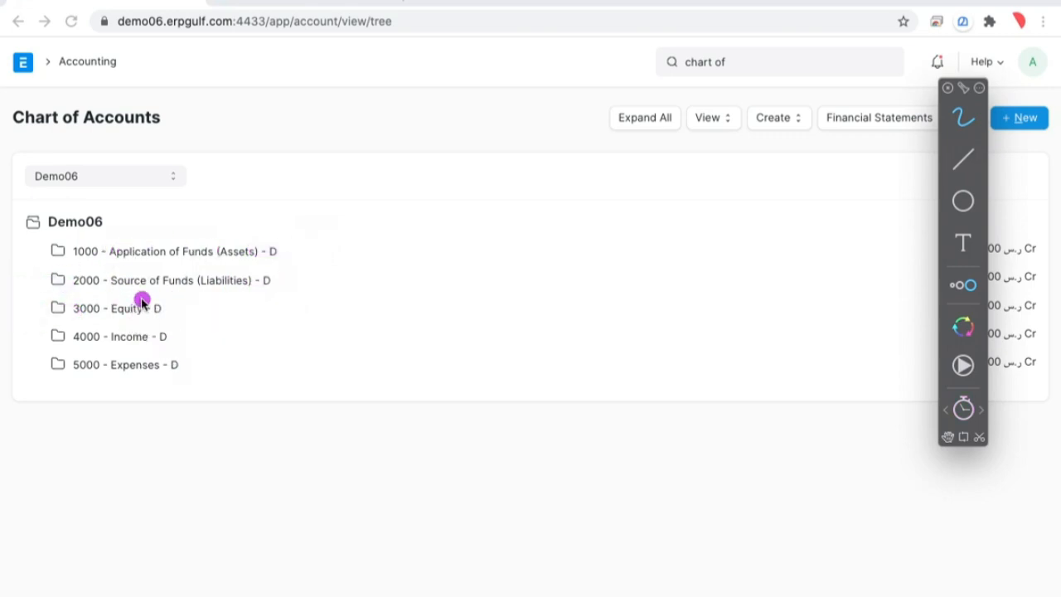
{"action": "left_click", "coordinate": [65, 280]}
{"action": "left_click_drag", "start_coordinate": [122, 252], "coordinate": [146, 247]}
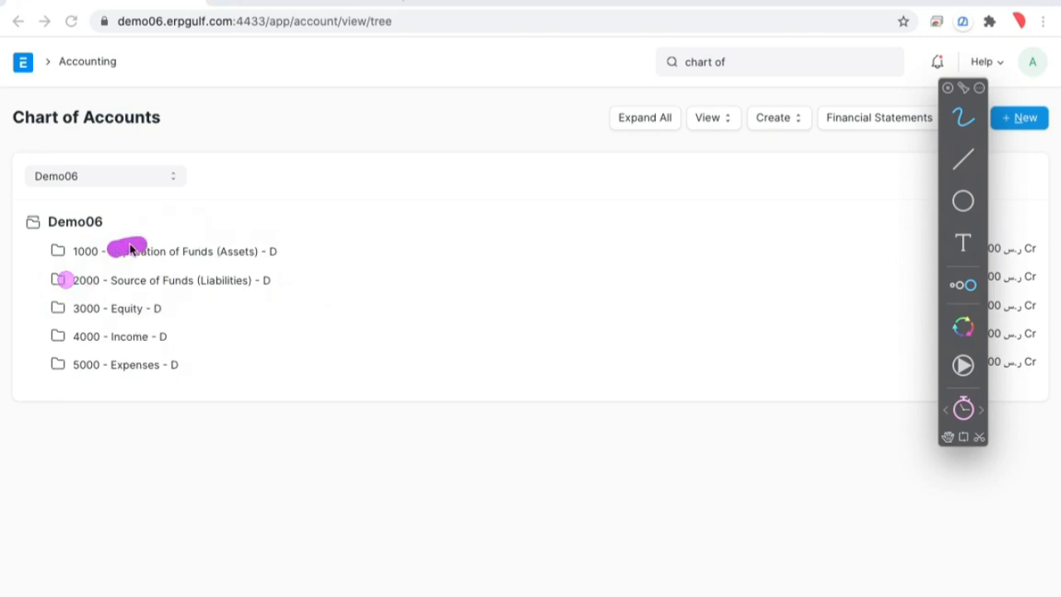
{"action": "left_click_drag", "start_coordinate": [97, 273], "coordinate": [85, 318]}
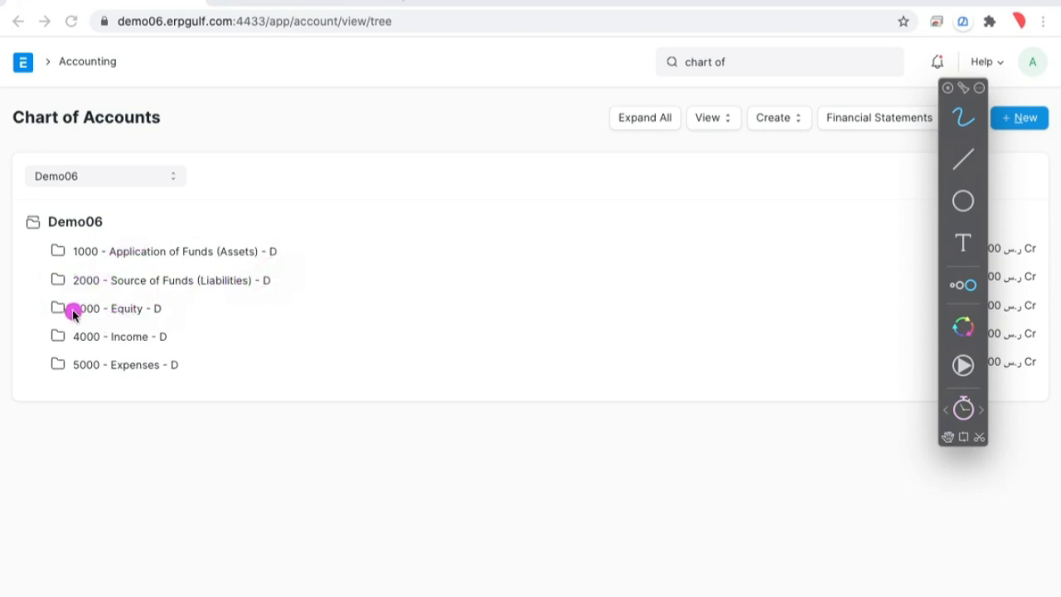
{"action": "left_click_drag", "start_coordinate": [83, 309], "coordinate": [190, 307]}
{"action": "left_click_drag", "start_coordinate": [143, 280], "coordinate": [245, 286]}
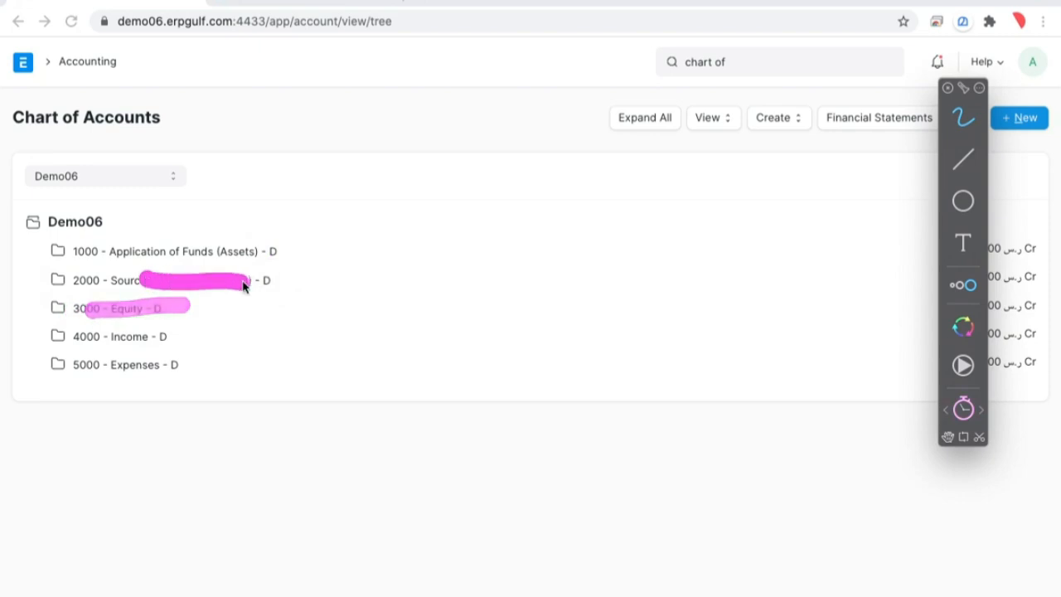
{"action": "left_click_drag", "start_coordinate": [87, 314], "coordinate": [200, 313]}
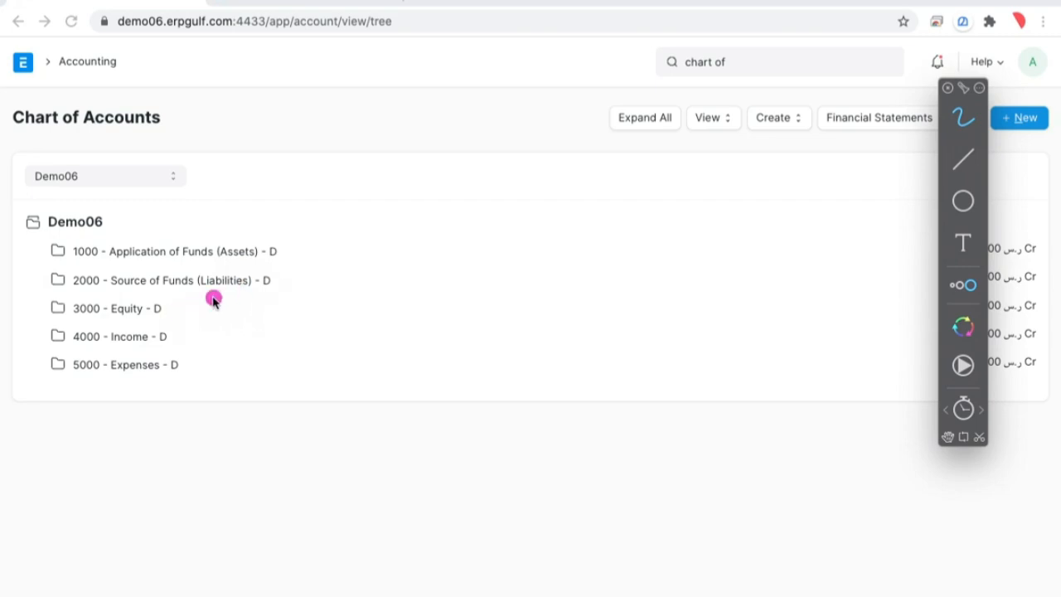
{"action": "left_click_drag", "start_coordinate": [197, 288], "coordinate": [278, 284]}
{"action": "left_click_drag", "start_coordinate": [107, 308], "coordinate": [178, 306]}
{"action": "left_click_drag", "start_coordinate": [102, 309], "coordinate": [180, 310]}
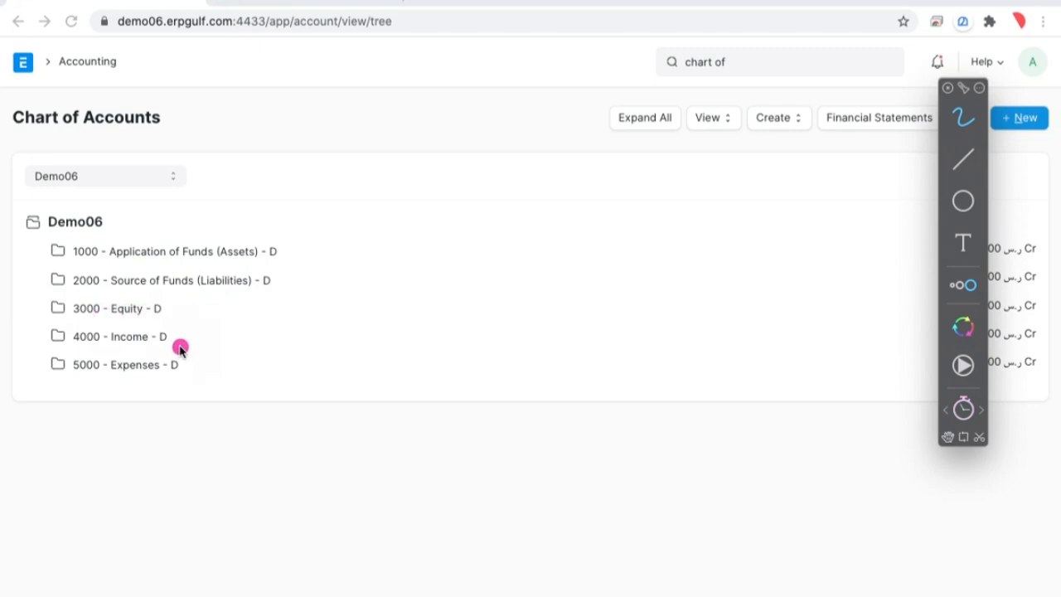
{"action": "left_click_drag", "start_coordinate": [105, 340], "coordinate": [177, 340]}
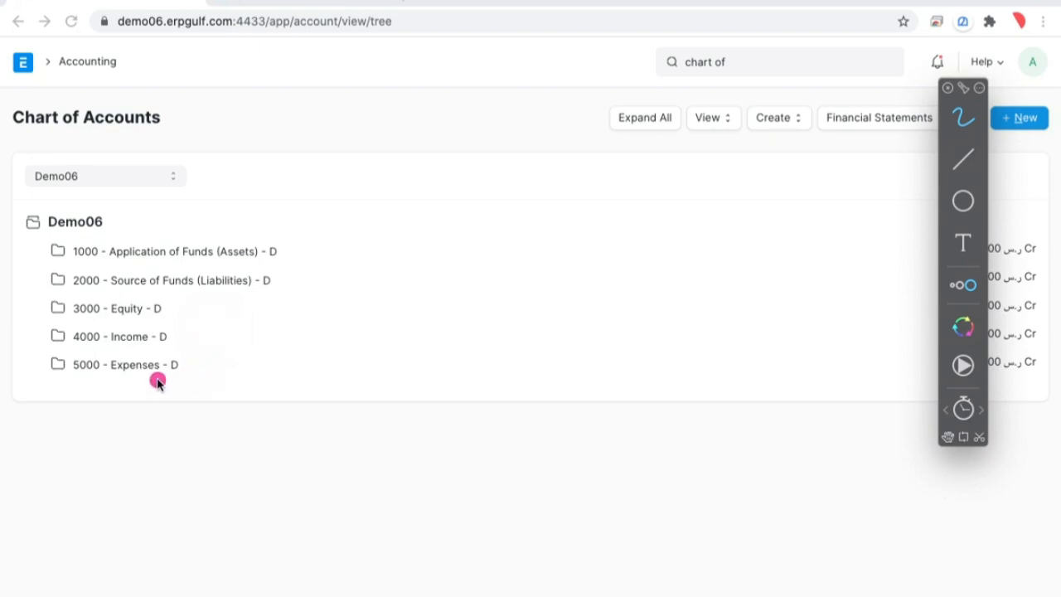
{"action": "left_click_drag", "start_coordinate": [106, 366], "coordinate": [217, 360]}
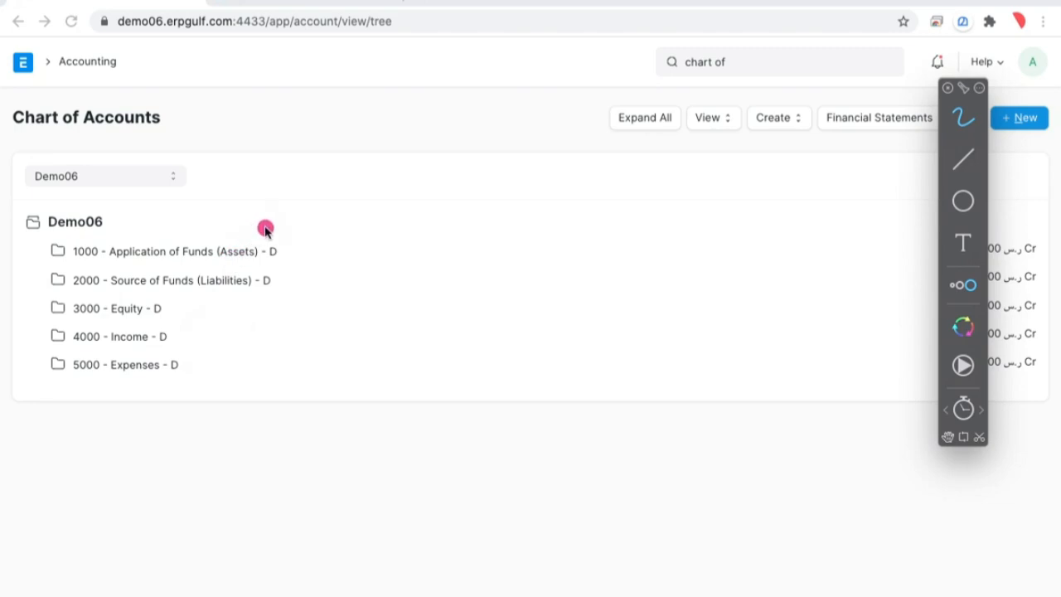
{"action": "mouse_move", "coordinate": [266, 226]}
{"action": "left_mouse_down"}
{"action": "mouse_move", "coordinate": [190, 201]}
{"action": "mouse_move", "coordinate": [38, 238]}
{"action": "mouse_move", "coordinate": [71, 391]}
{"action": "mouse_move", "coordinate": [243, 340]}
{"action": "mouse_move", "coordinate": [262, 215]}
{"action": "left_mouse_up"}
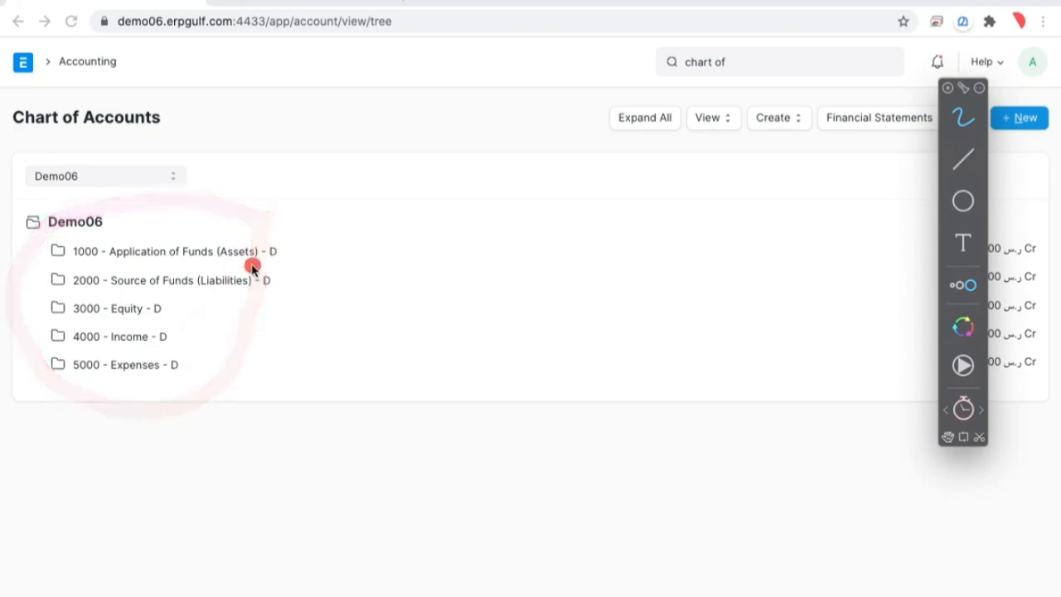
{"action": "left_click_drag", "start_coordinate": [297, 251], "coordinate": [370, 251]}
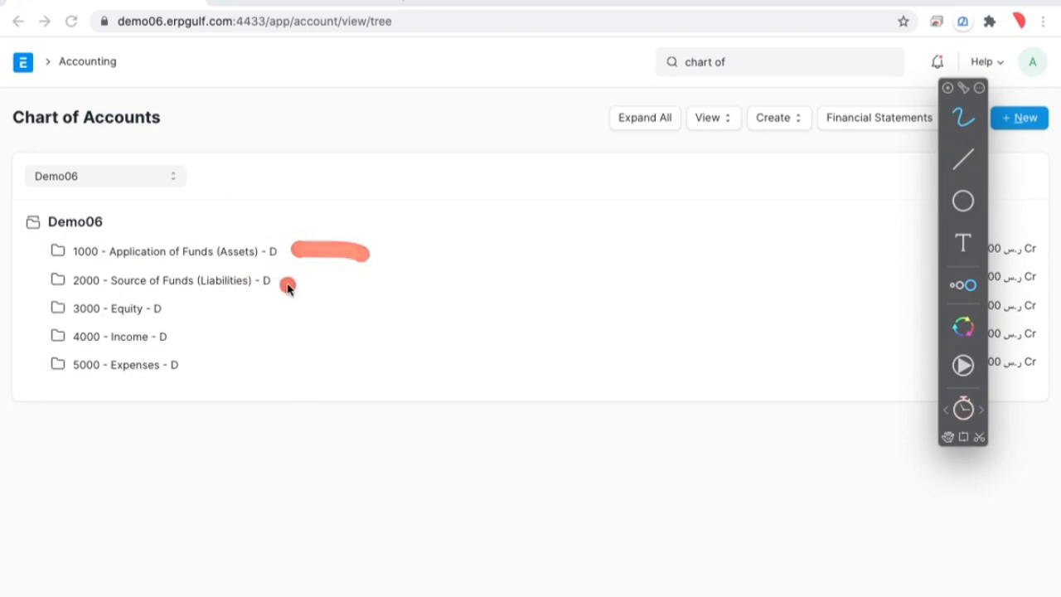
- Mark the Liabilities, Equity, Income and Expenses root accounts in the tree with highlight strokes
{"action": "left_click_drag", "start_coordinate": [282, 284], "coordinate": [373, 283]}
{"action": "left_click_drag", "start_coordinate": [203, 308], "coordinate": [309, 307]}
{"action": "left_click_drag", "start_coordinate": [187, 338], "coordinate": [305, 334]}
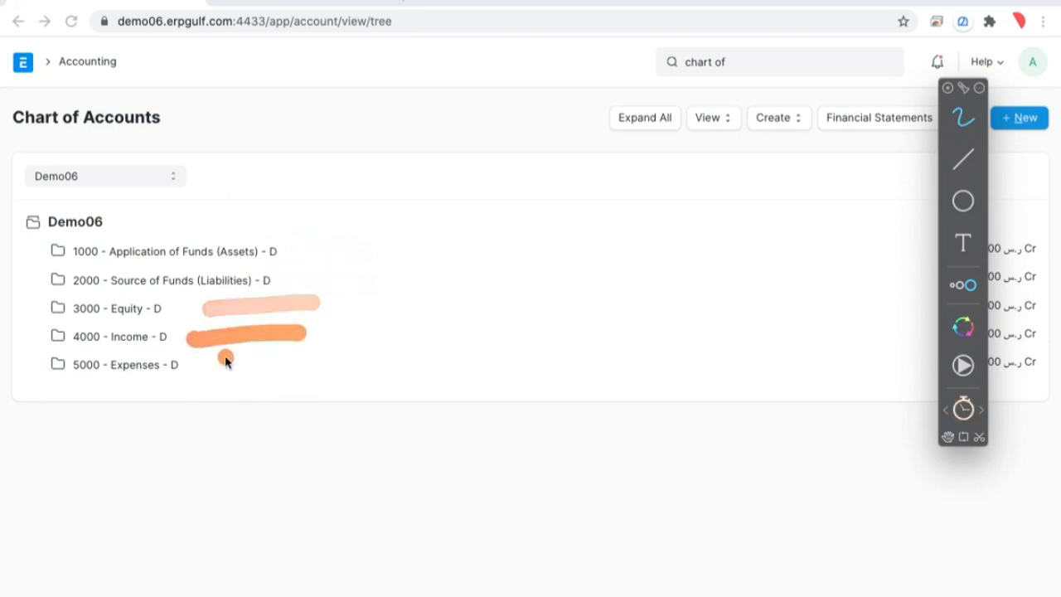
{"action": "left_click_drag", "start_coordinate": [195, 367], "coordinate": [306, 372]}
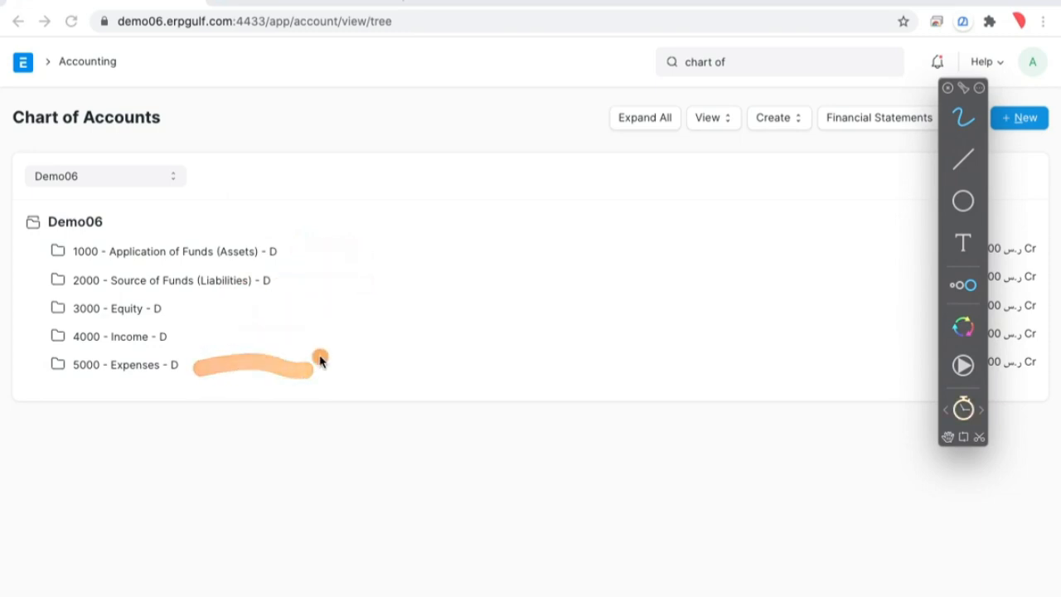
- Switch to the whiteboard and mark the two shareholders' contribution lines in the first item
{"action": "key", "text": "ctrl+Left"}
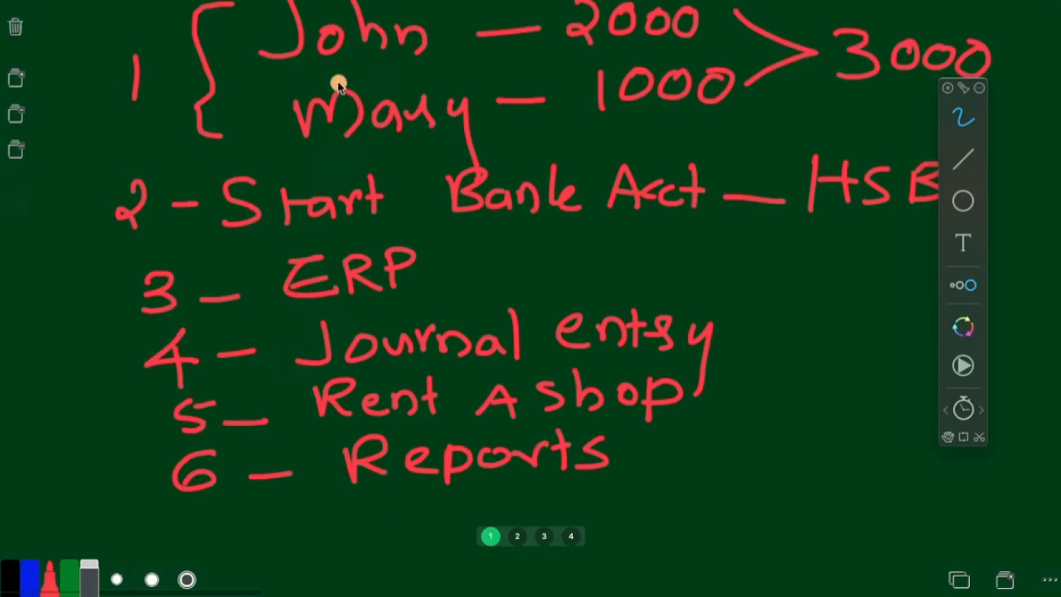
{"action": "mouse_move", "coordinate": [218, 6]}
{"action": "left_mouse_down"}
{"action": "mouse_move", "coordinate": [589, 13]}
{"action": "mouse_move", "coordinate": [724, 32]}
{"action": "left_mouse_up"}
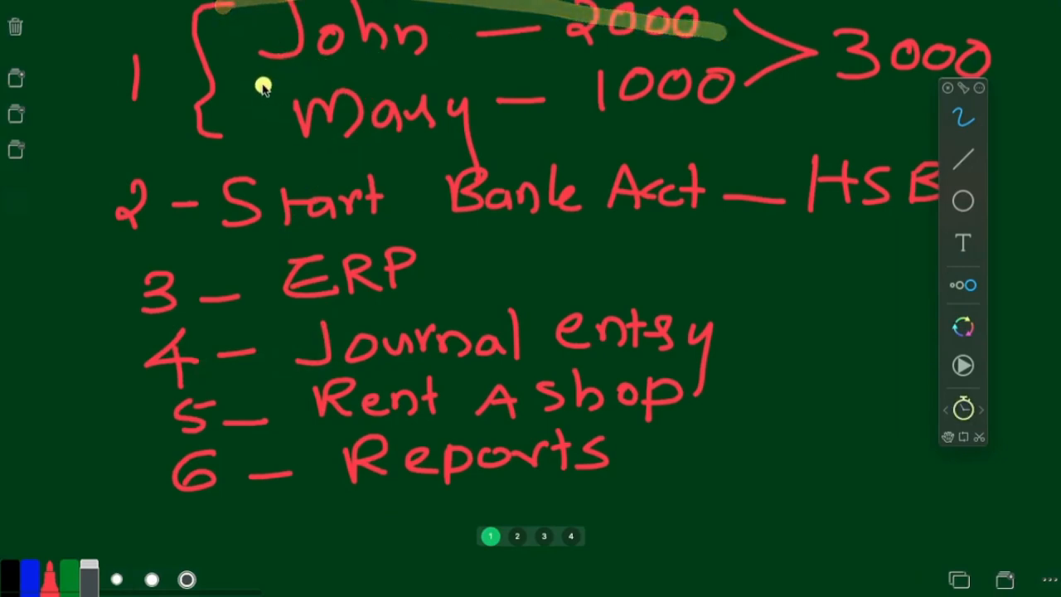
{"action": "mouse_move", "coordinate": [259, 85]}
{"action": "left_mouse_down"}
{"action": "mouse_move", "coordinate": [639, 85]}
{"action": "mouse_move", "coordinate": [713, 2]}
{"action": "mouse_move", "coordinate": [238, 58]}
{"action": "left_mouse_up"}
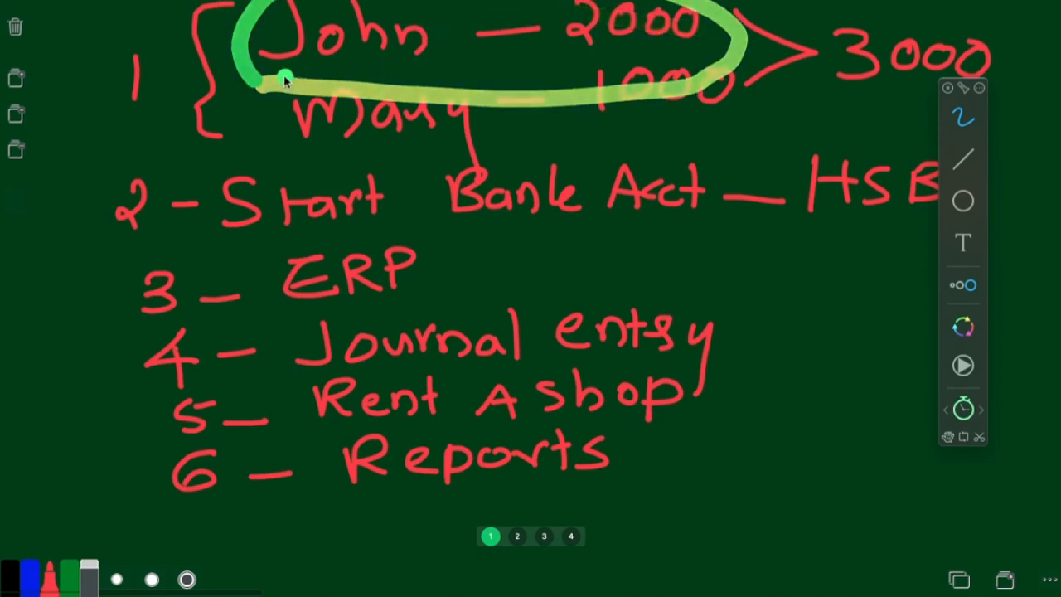
{"action": "mouse_move", "coordinate": [233, 107]}
{"action": "left_mouse_down"}
{"action": "mouse_move", "coordinate": [456, 81]}
{"action": "mouse_move", "coordinate": [767, 99]}
{"action": "mouse_move", "coordinate": [306, 131]}
{"action": "mouse_move", "coordinate": [239, 124]}
{"action": "left_mouse_up"}
{"action": "mouse_move", "coordinate": [775, 72]}
{"action": "left_mouse_down"}
{"action": "mouse_move", "coordinate": [845, 104]}
{"action": "mouse_move", "coordinate": [742, 158]}
{"action": "mouse_move", "coordinate": [811, 207]}
{"action": "left_mouse_up"}
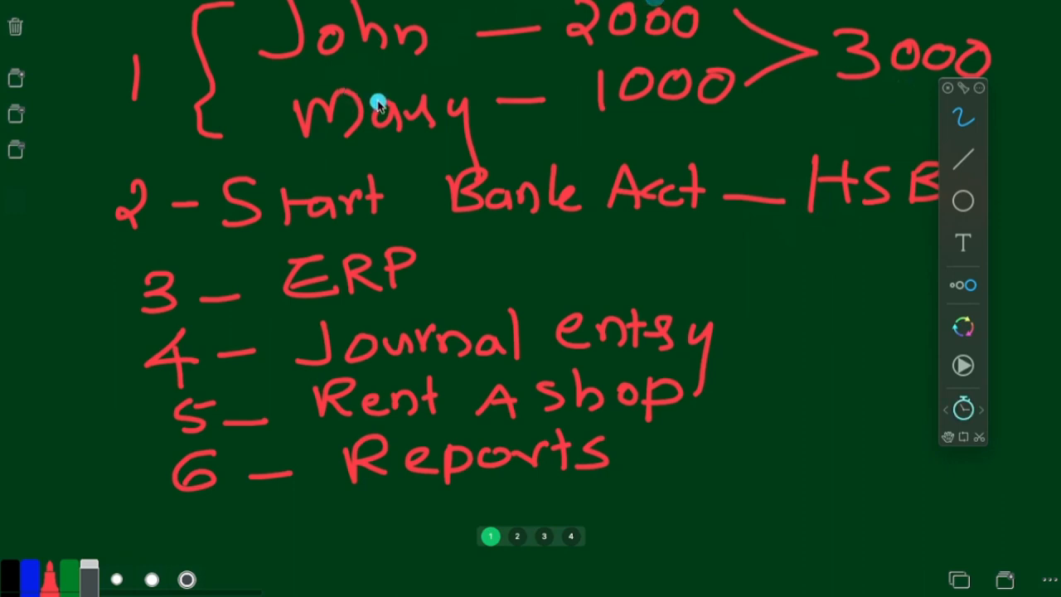
- Return to the Chart of Accounts in the browser and leave the screen annotation tool
{"action": "key", "text": "ctrl+Right"}
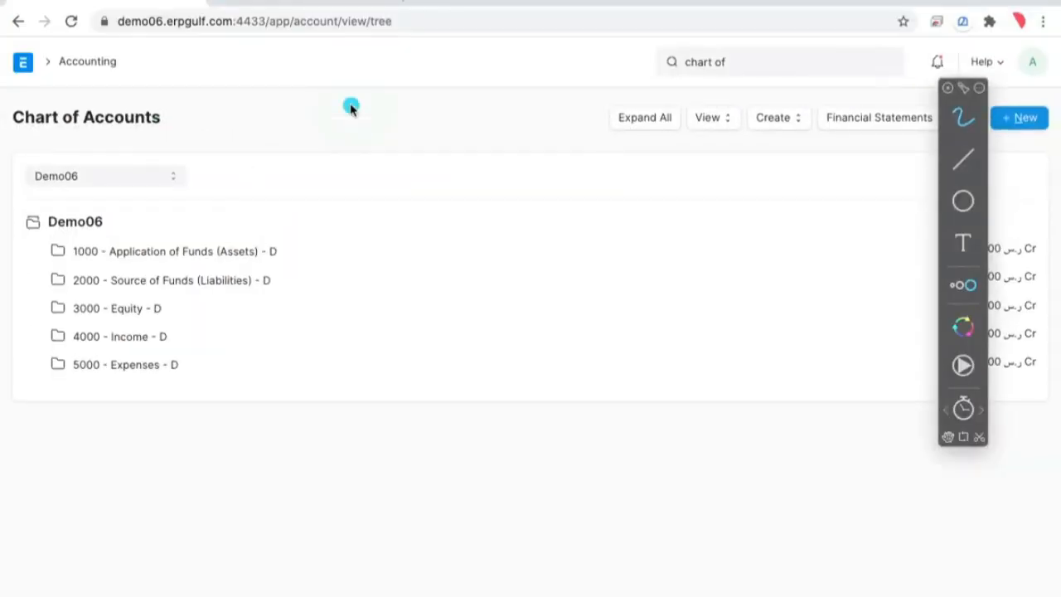
{"action": "key", "text": "ctrl+Left"}
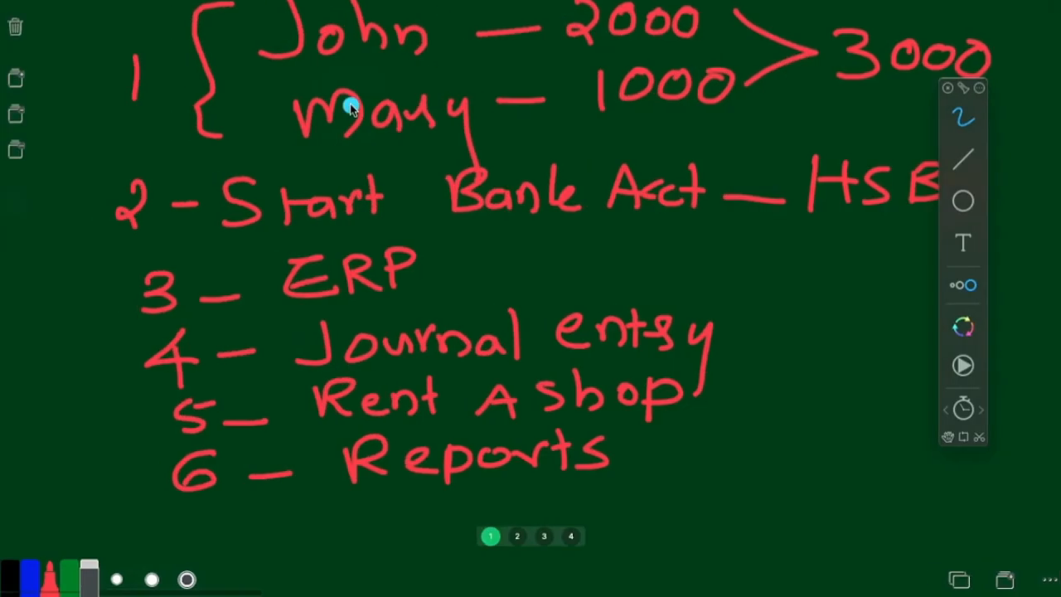
{"action": "key", "text": "ctrl+Right"}
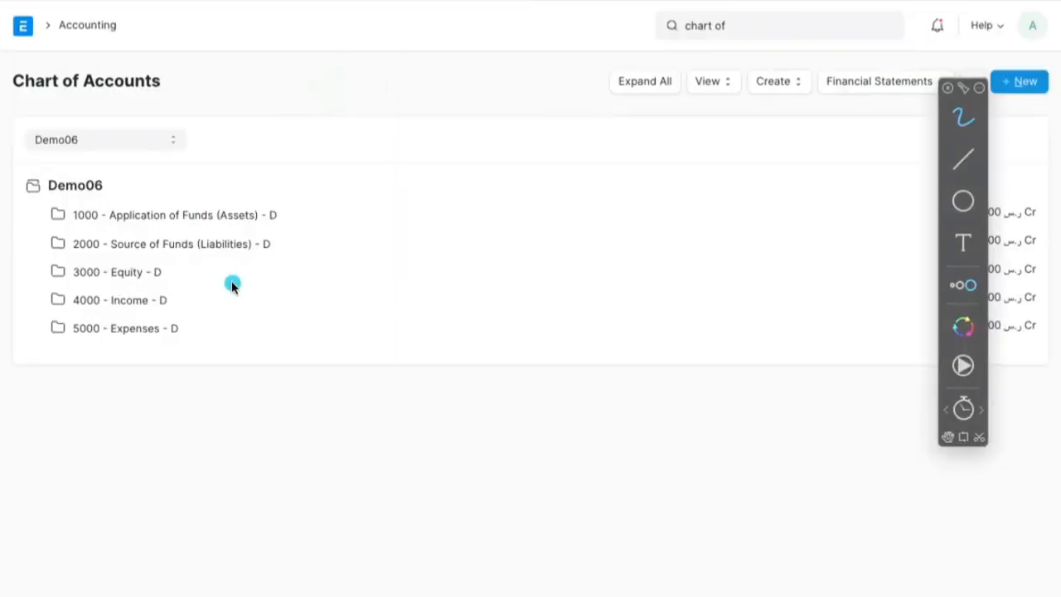
{"action": "key", "text": "Escape"}
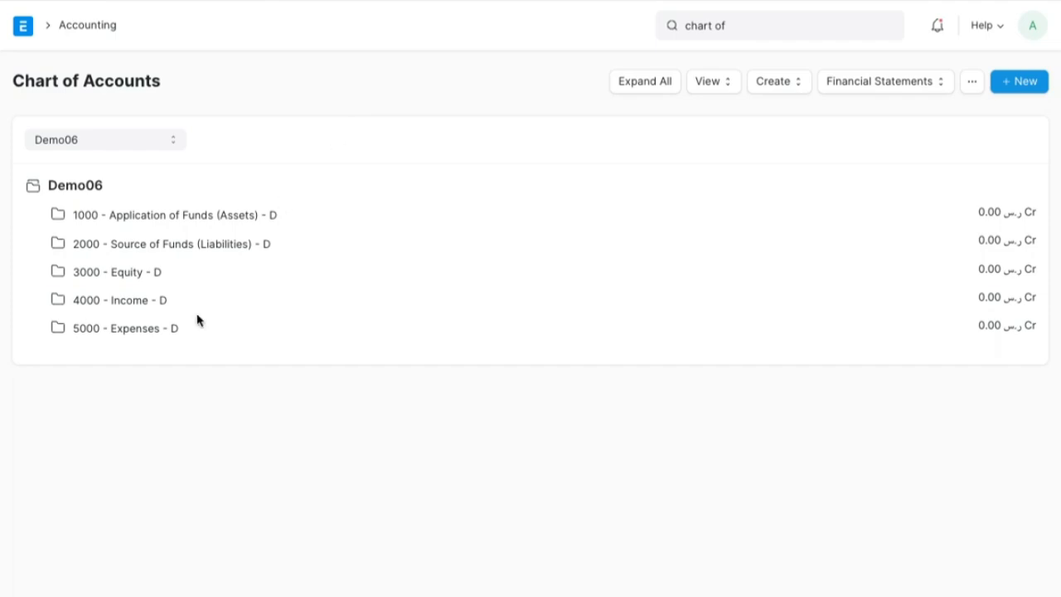
- Start a new child account under 3000 - Equity and name it "Share holders"
{"action": "left_click", "coordinate": [127, 285]}
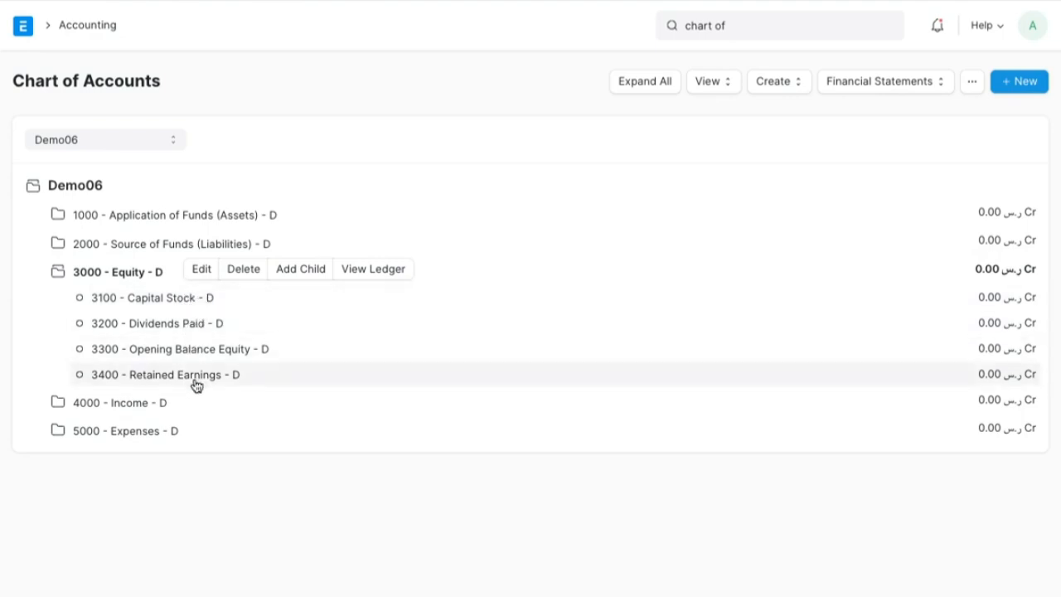
{"action": "left_click", "coordinate": [300, 274]}
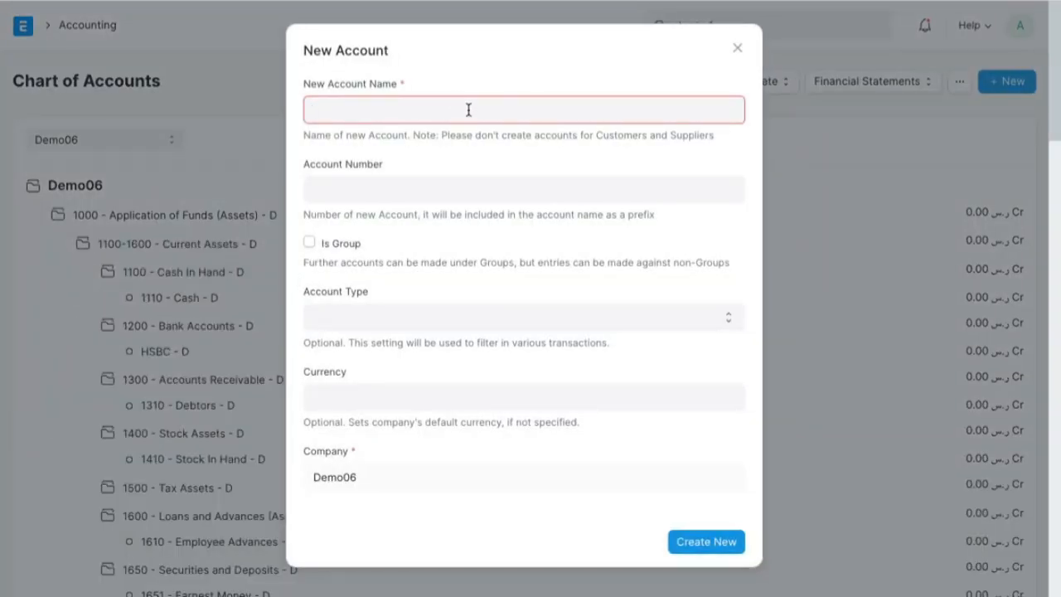
{"action": "type", "text": "Share holders"}
{"action": "key", "text": "Tab"}
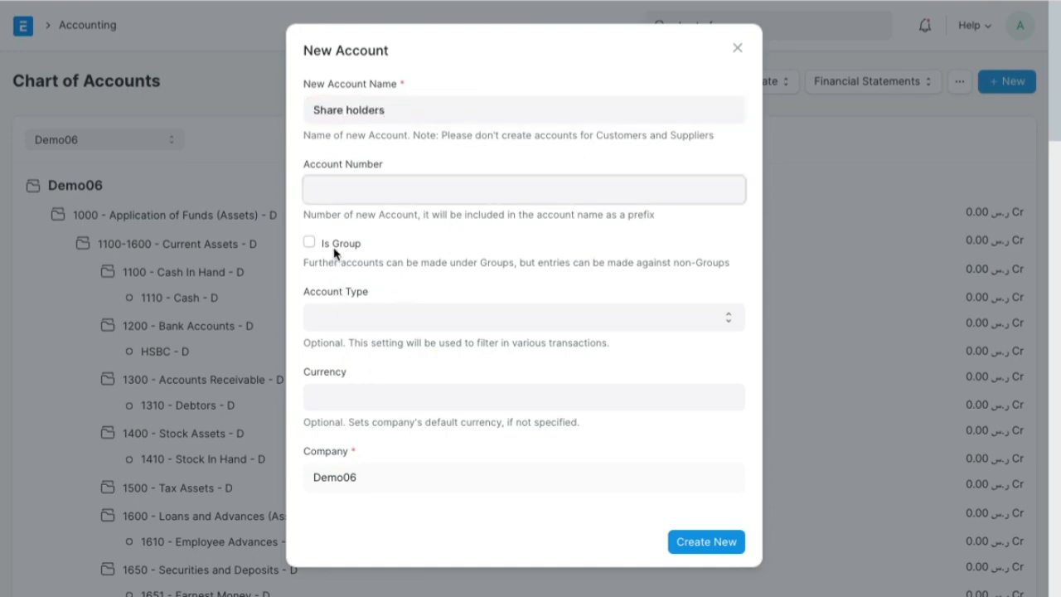
- Create the Share holders account as a group with root type Equity and account type Equity
{"action": "left_click", "coordinate": [351, 318]}
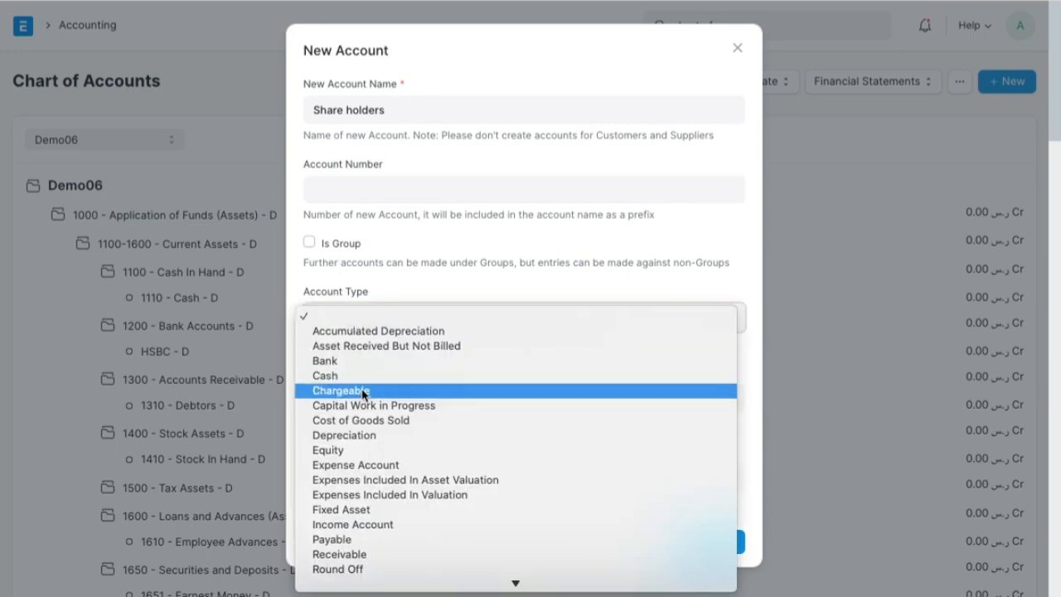
{"action": "left_click", "coordinate": [367, 449]}
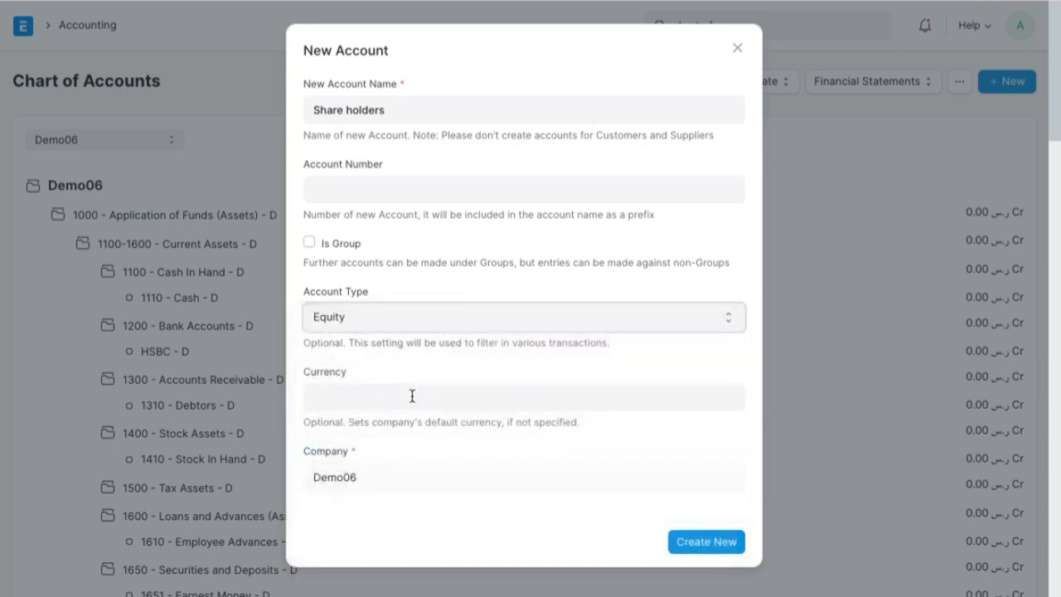
{"action": "left_click", "coordinate": [309, 244]}
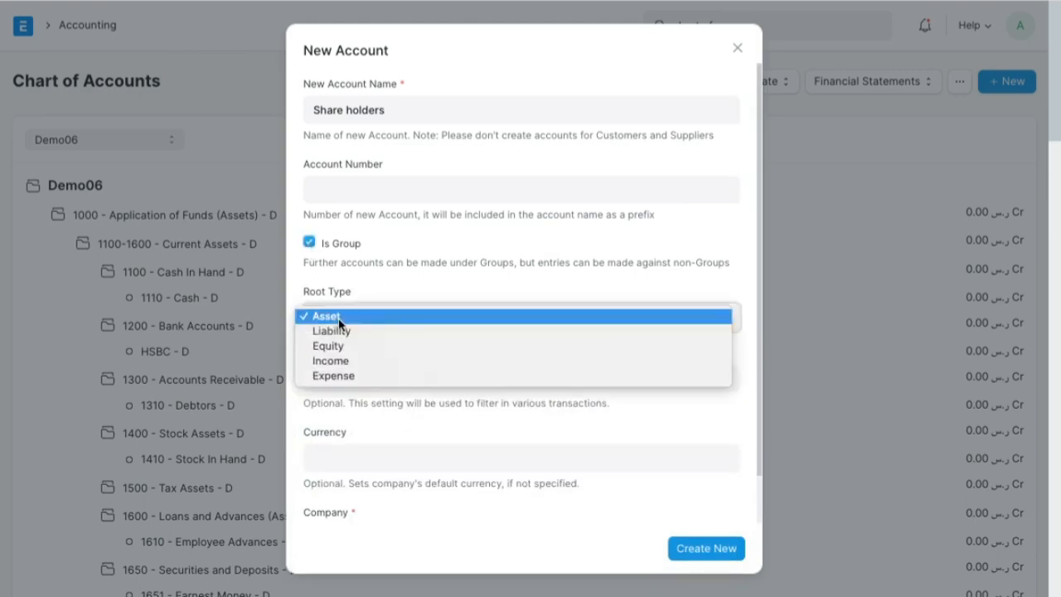
{"action": "left_click", "coordinate": [340, 320]}
{"action": "left_click", "coordinate": [343, 345]}
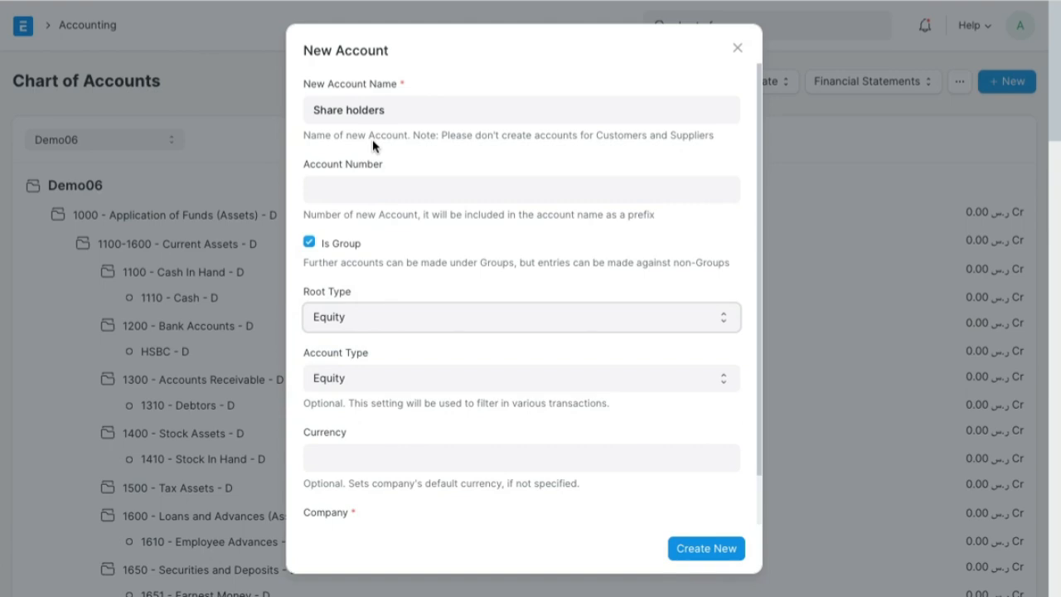
{"action": "left_click", "coordinate": [696, 552]}
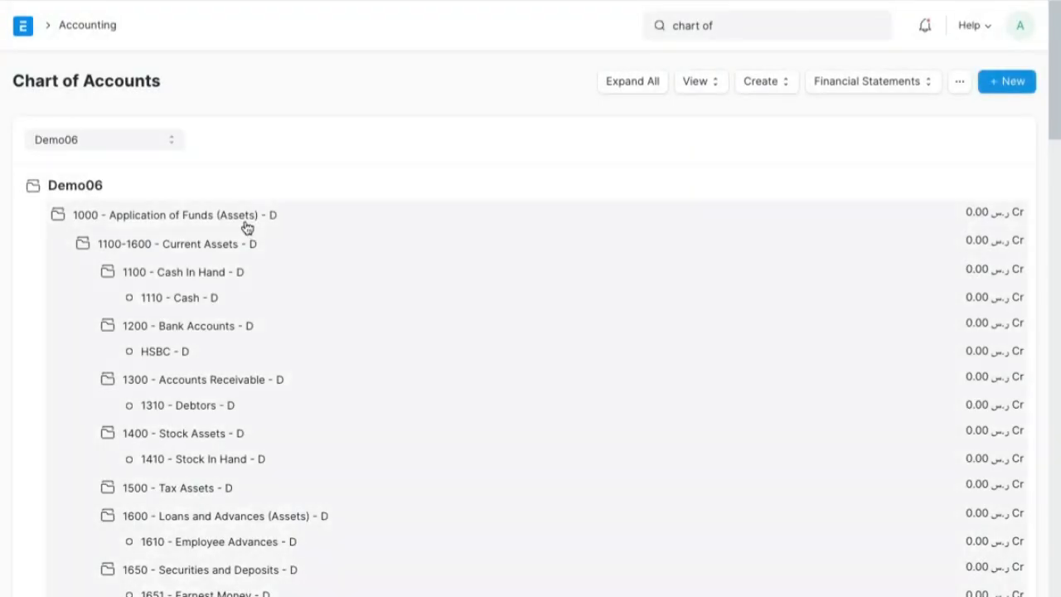
- Create a child account under the Share holders group with the first shareholder's name and account type Equity
{"action": "left_click", "coordinate": [246, 222]}
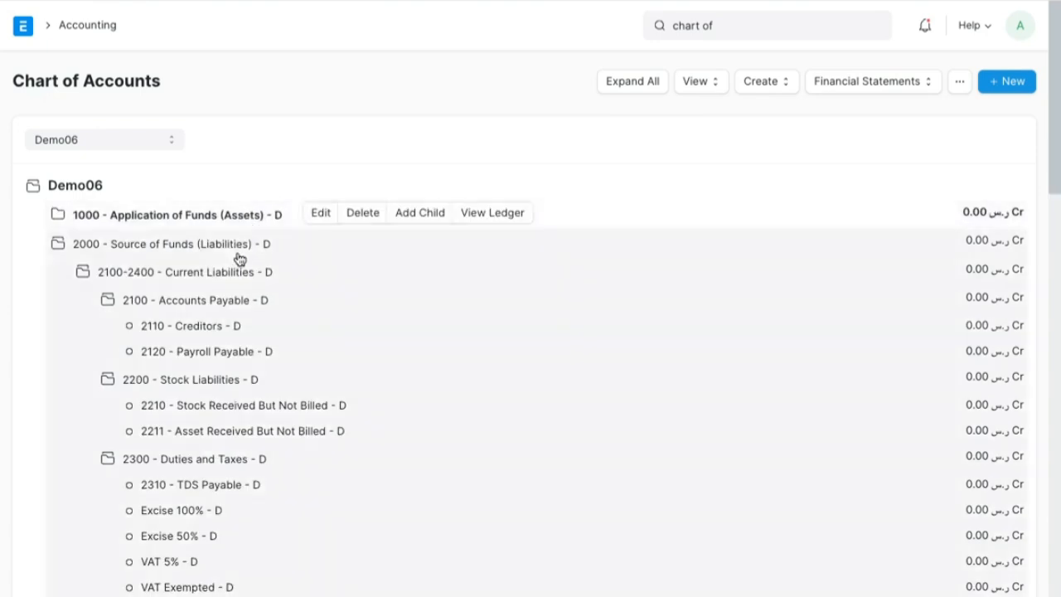
{"action": "left_click", "coordinate": [239, 257]}
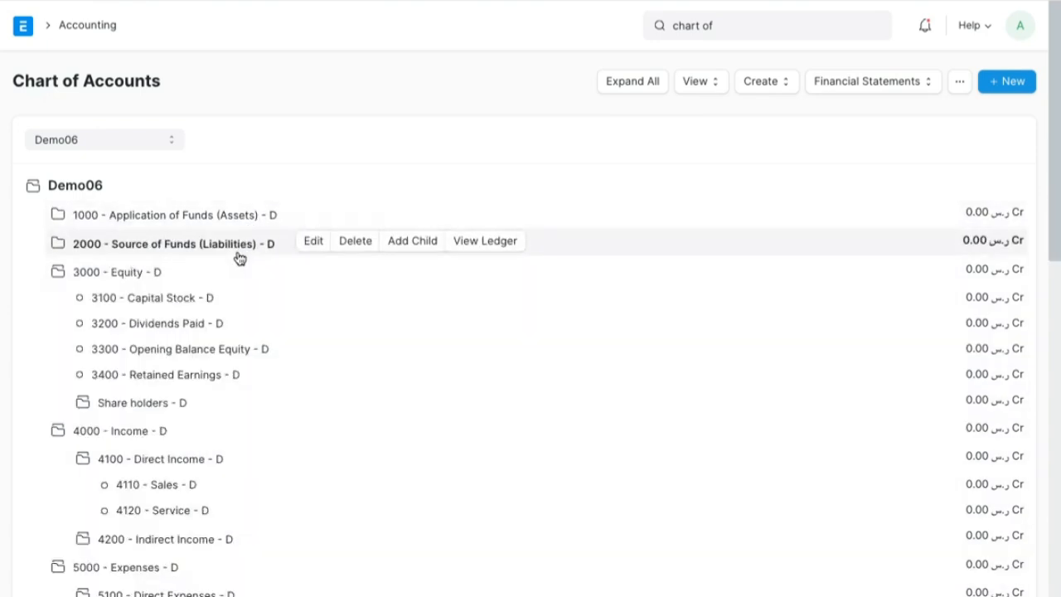
{"action": "left_click", "coordinate": [178, 409]}
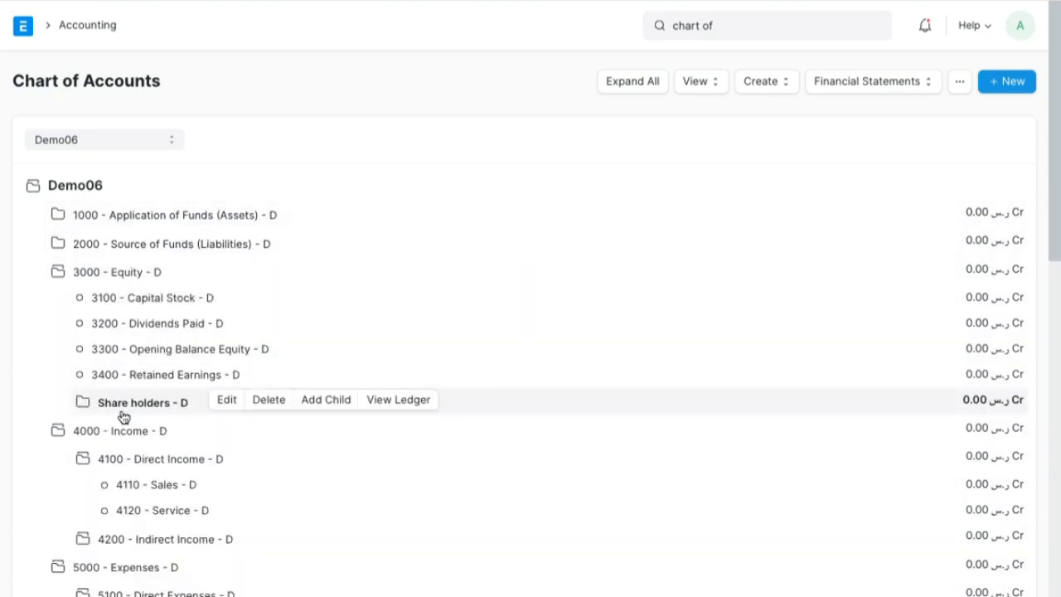
{"action": "left_click", "coordinate": [330, 401]}
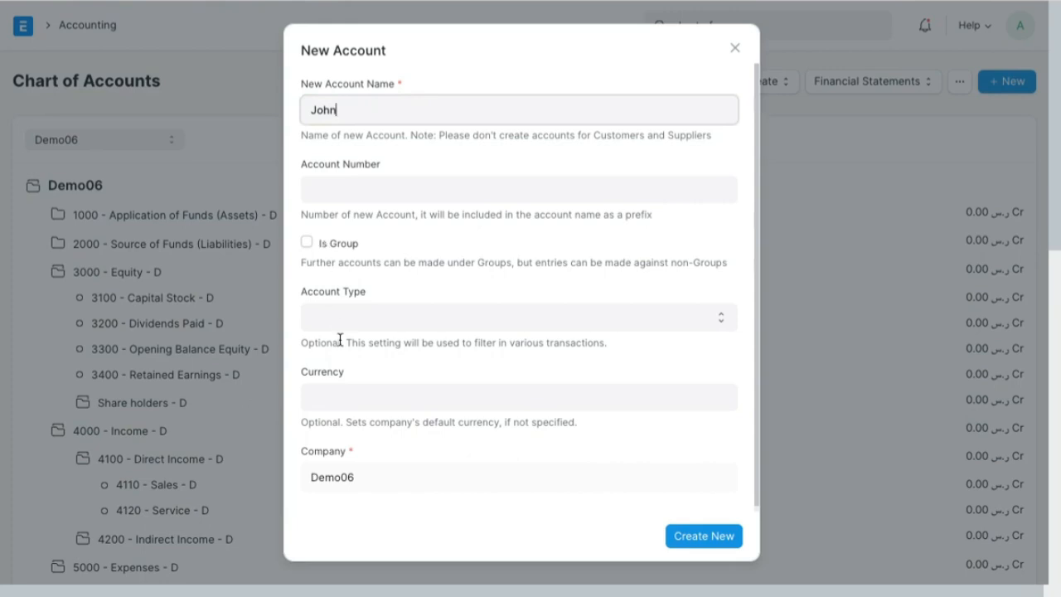
{"action": "left_click", "coordinate": [363, 315]}
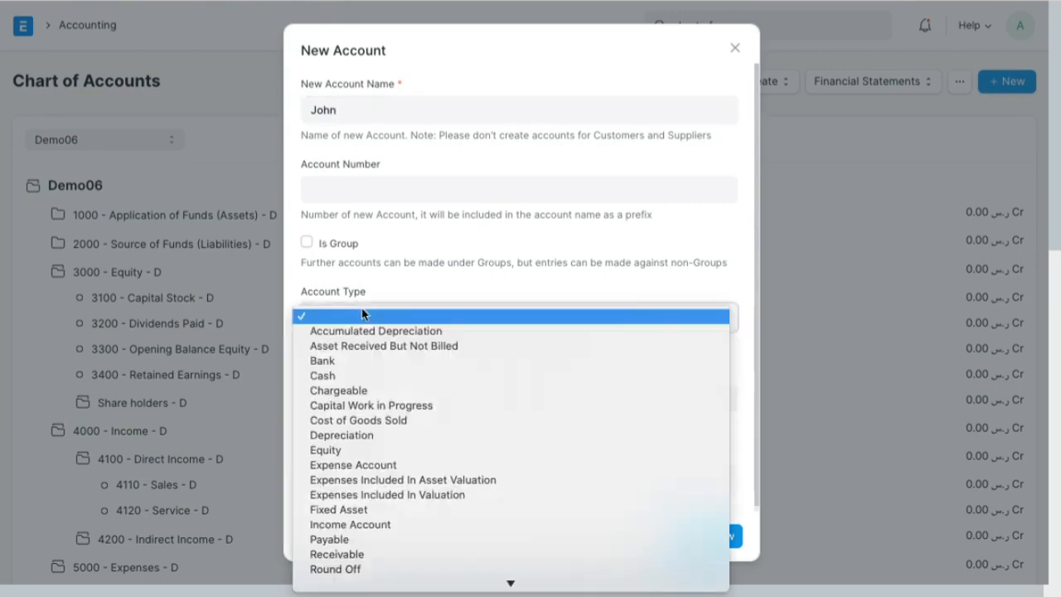
{"action": "left_click", "coordinate": [370, 452]}
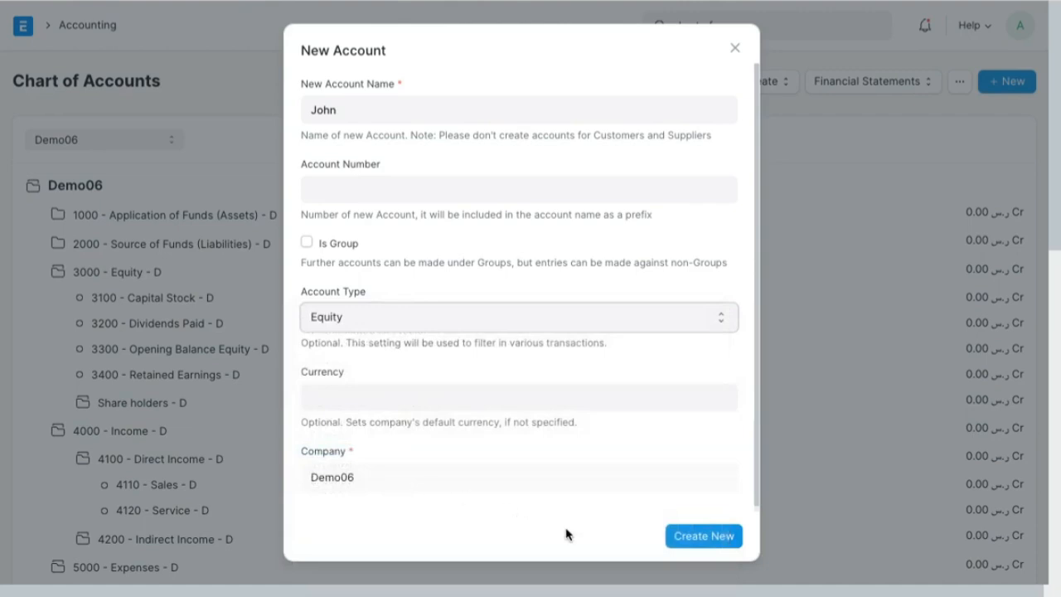
{"action": "left_click", "coordinate": [681, 539]}
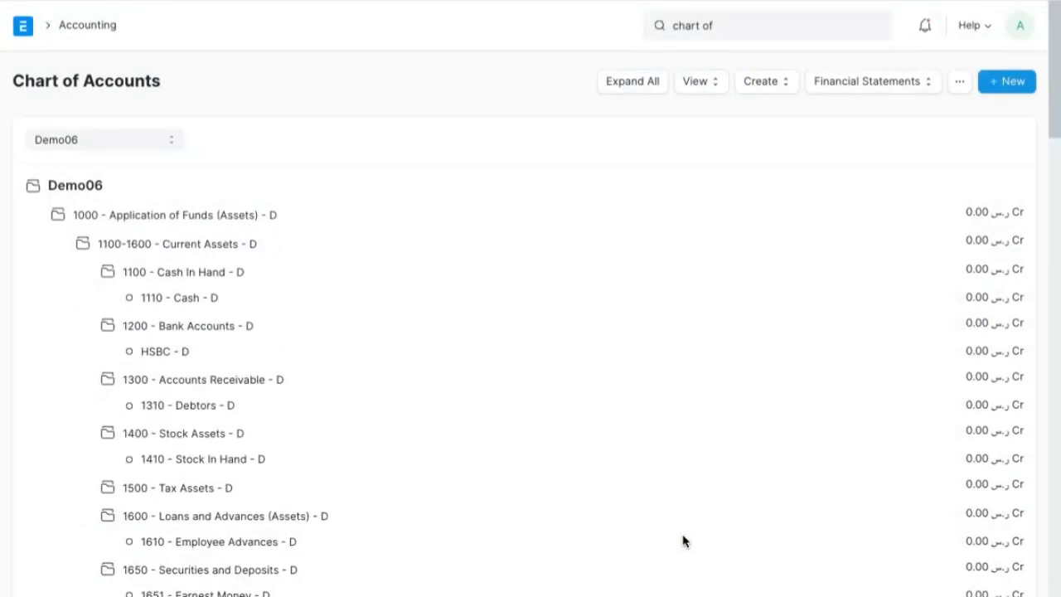
- Start another child account under the Share holders group and enter the second shareholder's name as its account name
{"action": "scroll", "coordinate": [684, 540], "scroll_direction": "down", "scroll_amount": 10}
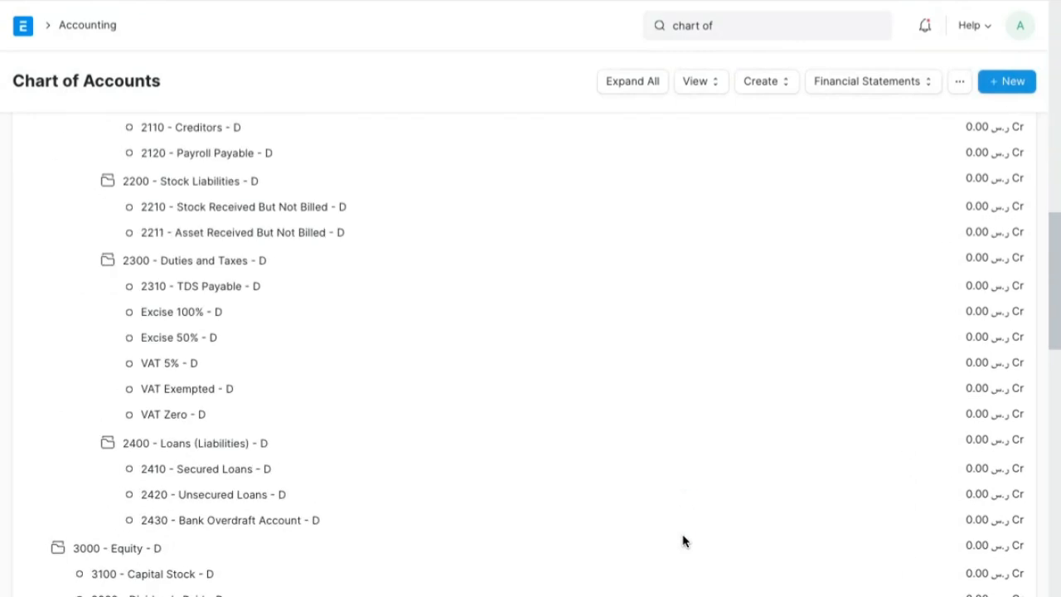
{"action": "scroll", "coordinate": [684, 540], "scroll_direction": "down", "scroll_amount": 8}
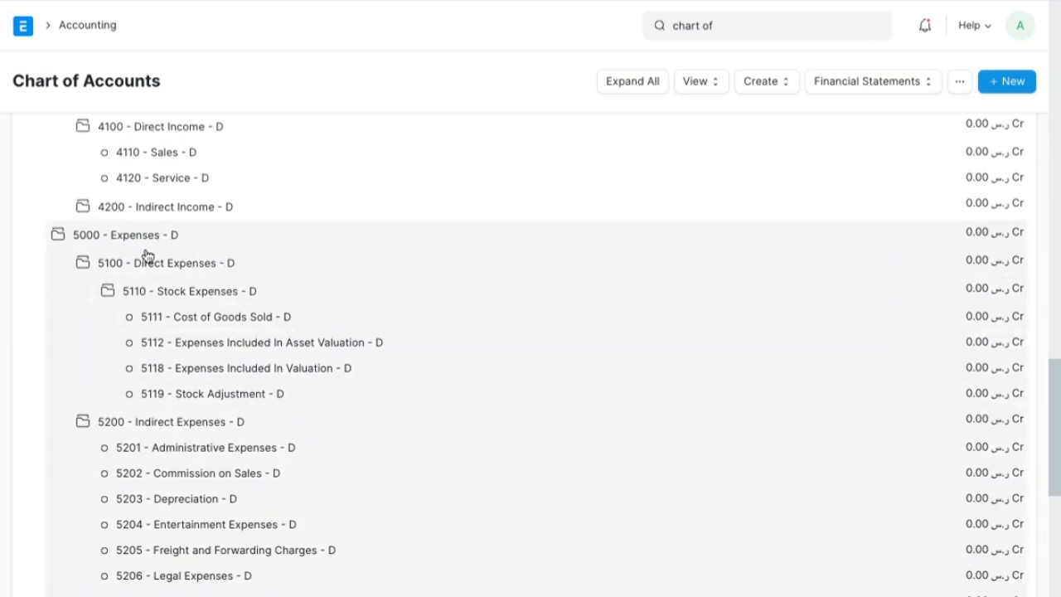
{"action": "scroll", "coordinate": [229, 383], "scroll_direction": "up", "scroll_amount": 3}
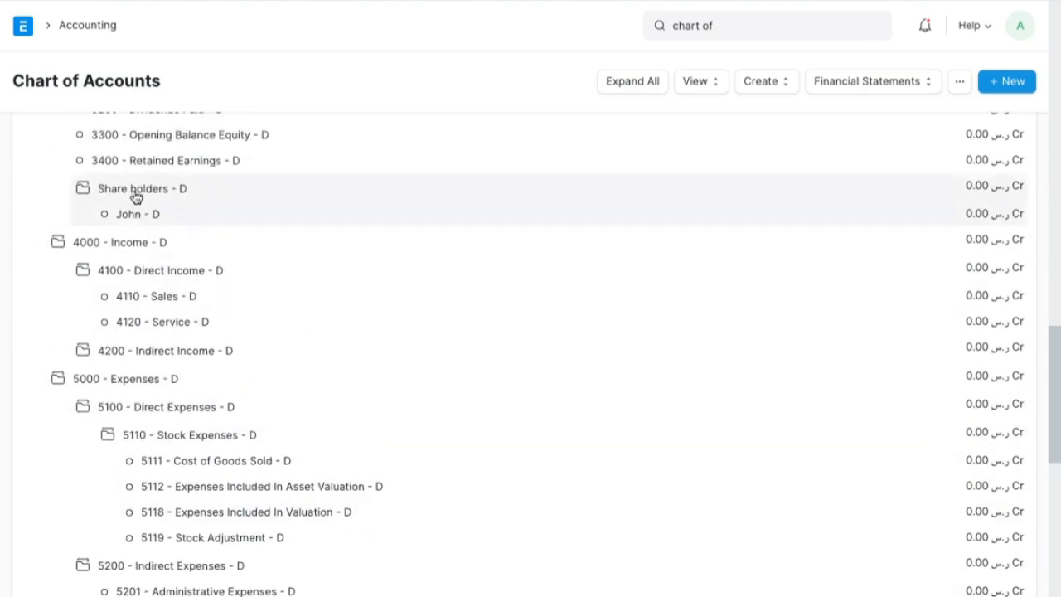
{"action": "scroll", "coordinate": [135, 196], "scroll_direction": "up", "scroll_amount": 5}
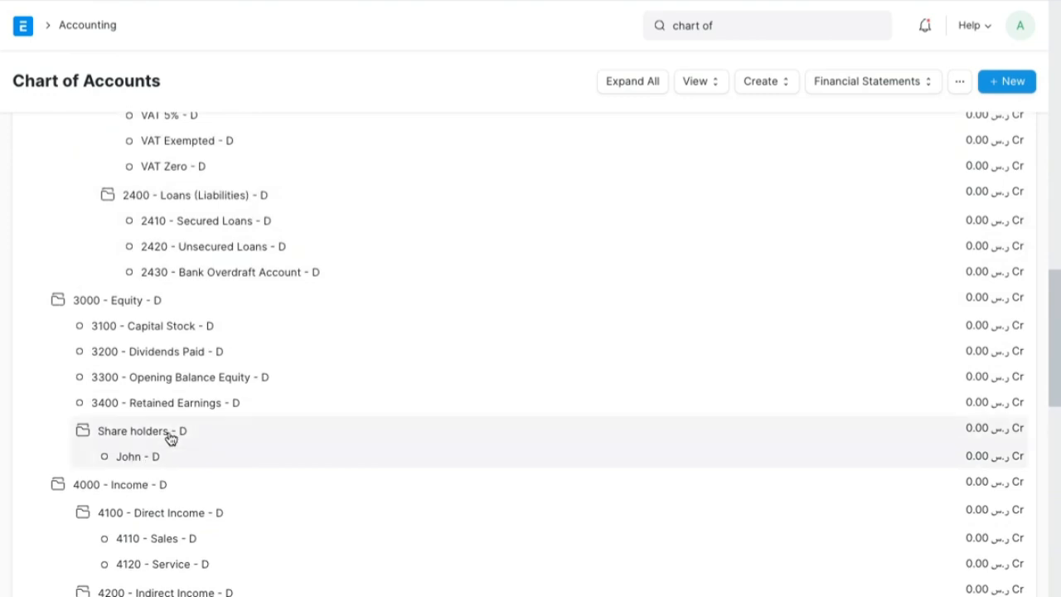
{"action": "left_click", "coordinate": [170, 438]}
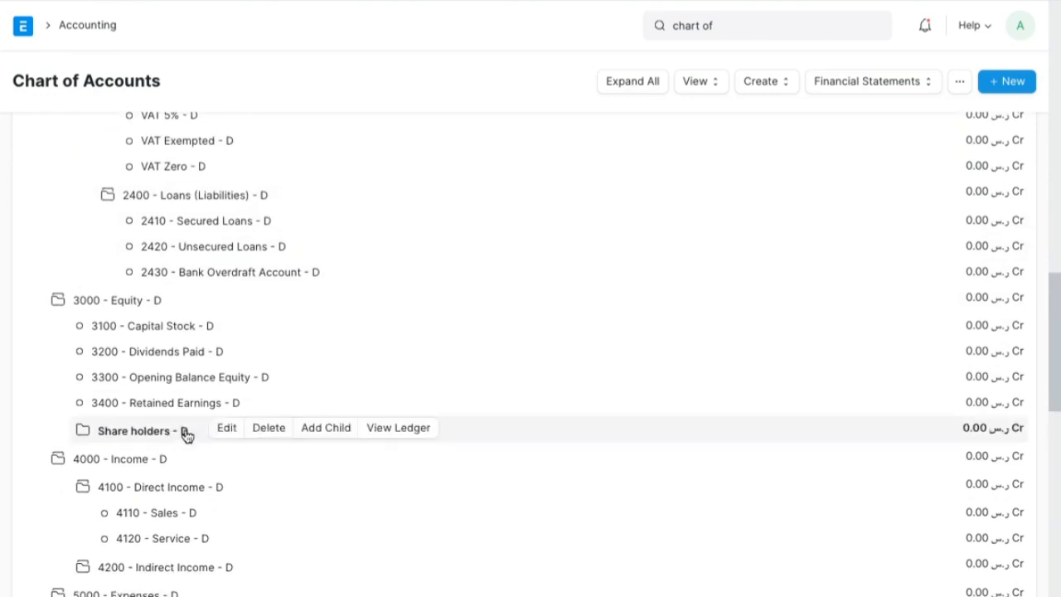
{"action": "left_click", "coordinate": [336, 434]}
{"action": "type", "text": "Ma"}
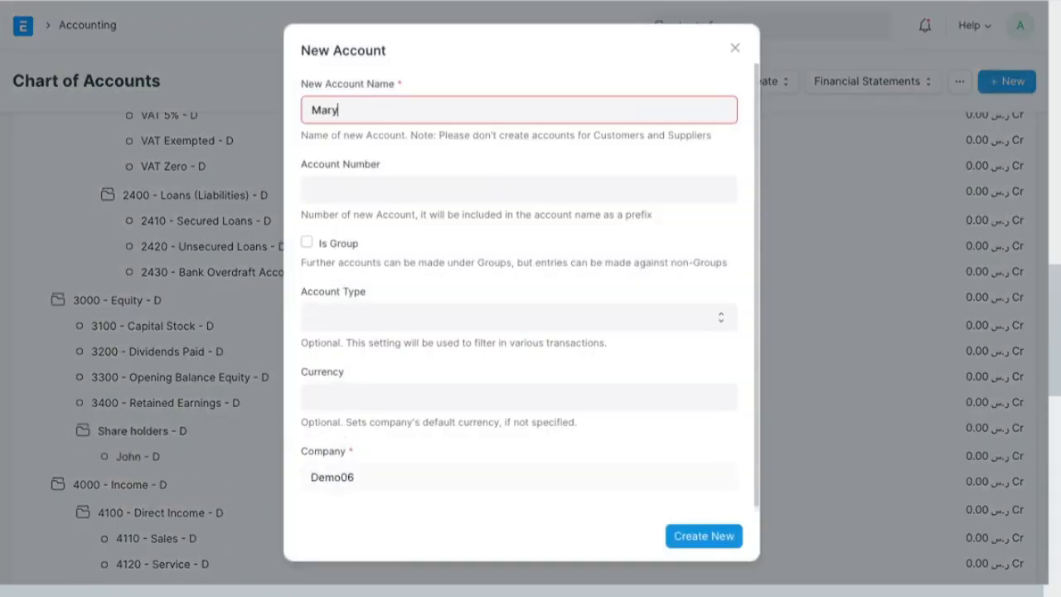
{"action": "type", "text": "ry"}
{"action": "key", "text": "Tab"}
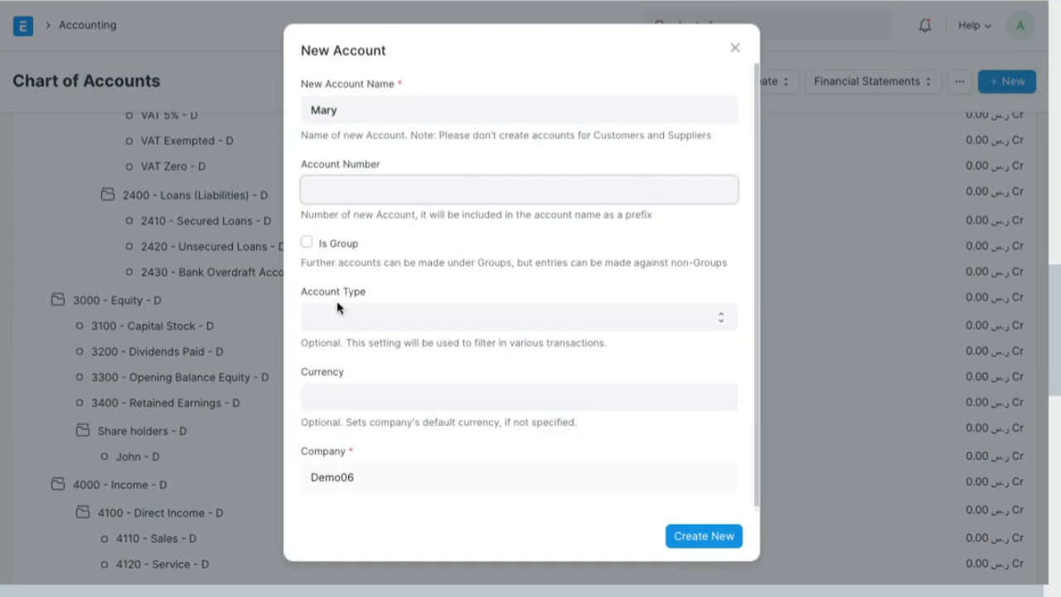
- Set the second shareholder's account type to Equity, highlight that field with the screen pen, and create the account
{"action": "left_click", "coordinate": [344, 330]}
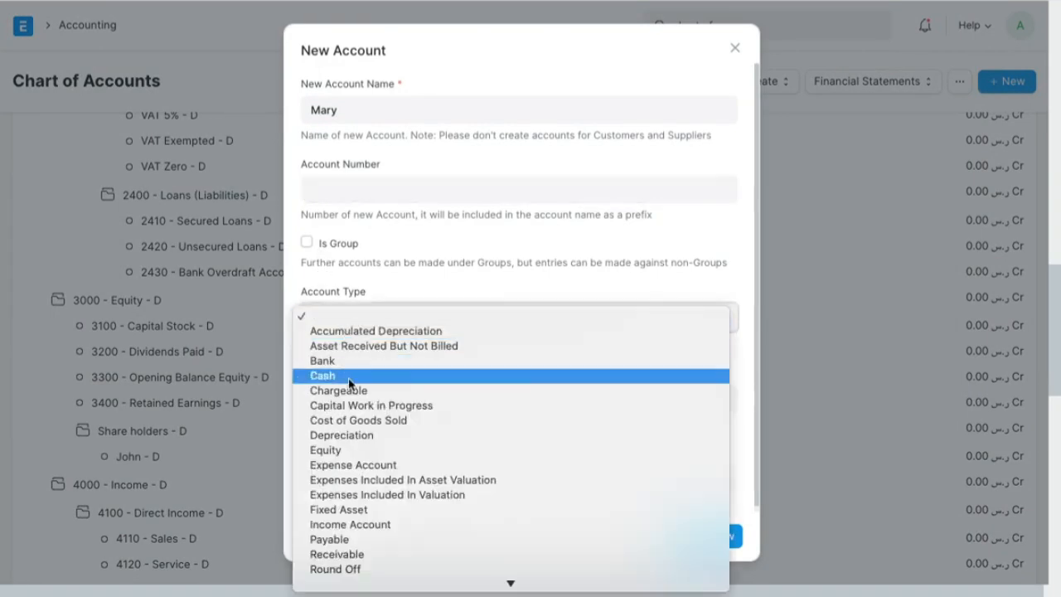
{"action": "left_click", "coordinate": [361, 452]}
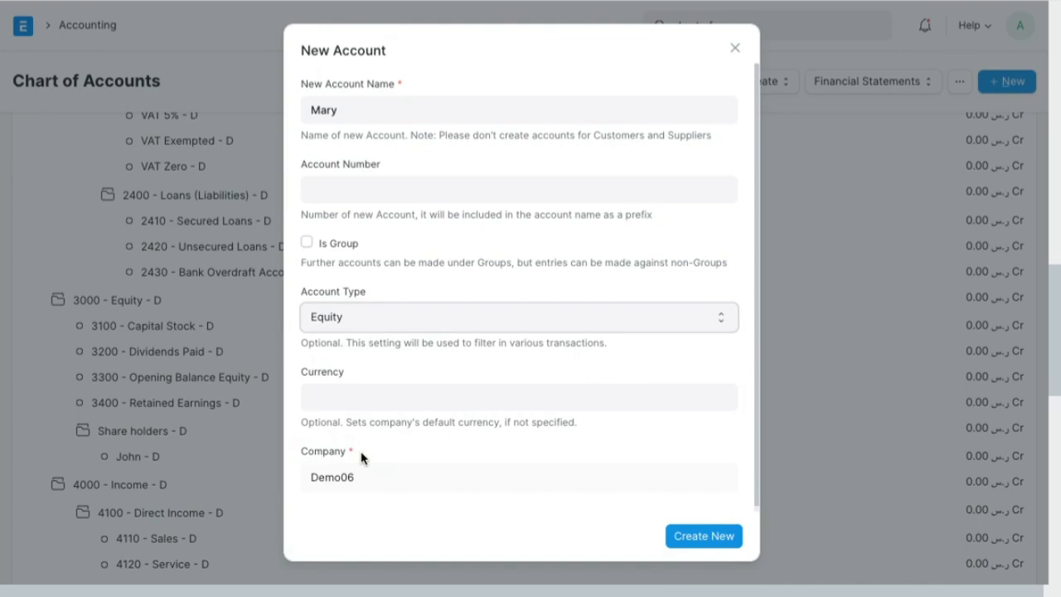
{"action": "key", "text": "ctrl+Tab"}
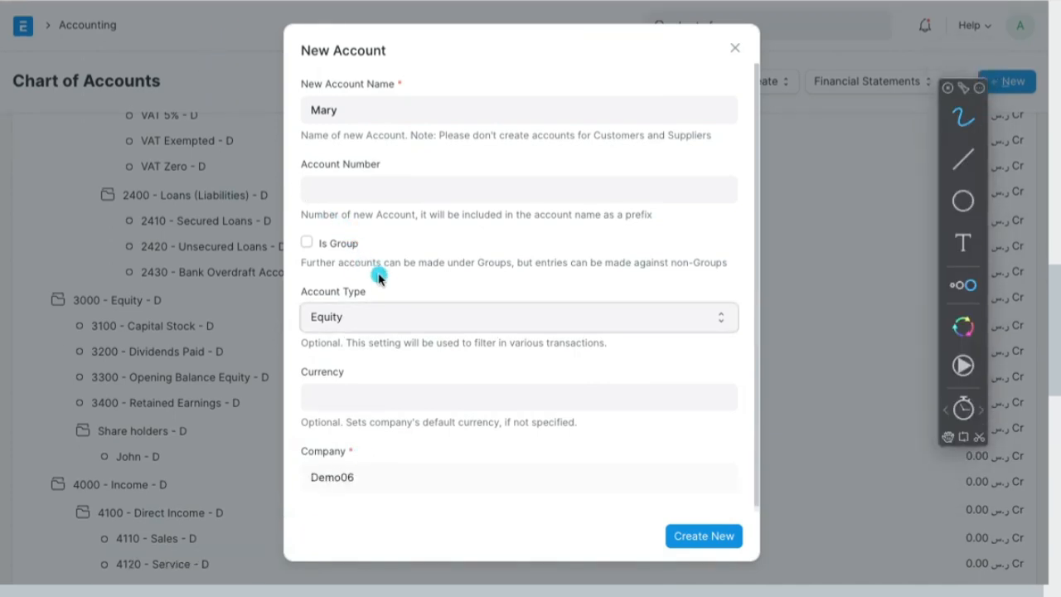
{"action": "mouse_move", "coordinate": [378, 278]}
{"action": "left_mouse_down"}
{"action": "mouse_move", "coordinate": [304, 263]}
{"action": "mouse_move", "coordinate": [365, 325]}
{"action": "mouse_move", "coordinate": [346, 262]}
{"action": "mouse_move", "coordinate": [383, 264]}
{"action": "mouse_move", "coordinate": [300, 304]}
{"action": "mouse_move", "coordinate": [418, 303]}
{"action": "mouse_move", "coordinate": [412, 274]}
{"action": "left_mouse_up"}
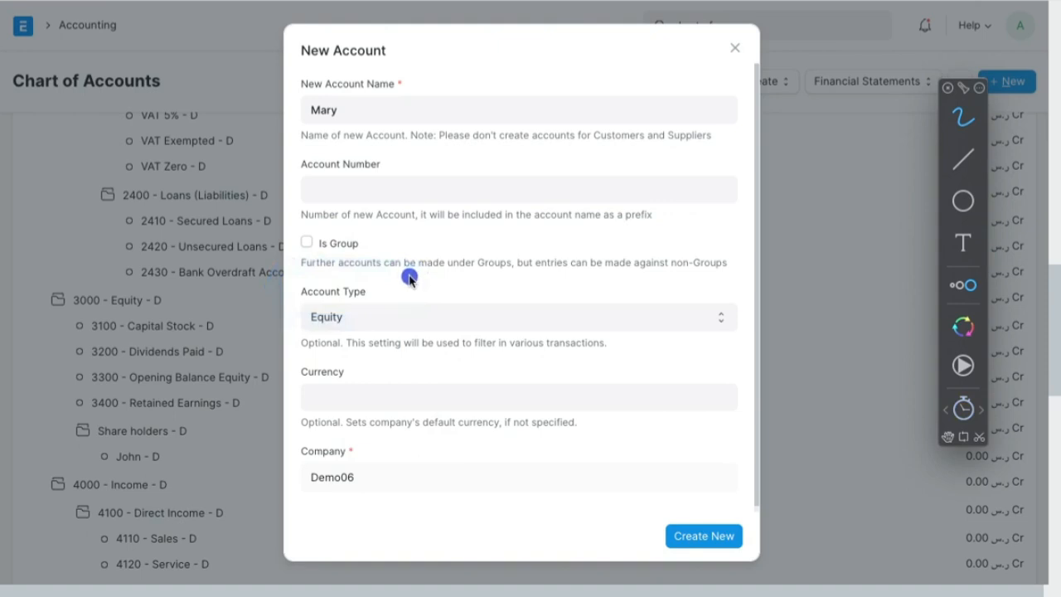
{"action": "mouse_move", "coordinate": [390, 298]}
{"action": "left_mouse_down"}
{"action": "mouse_move", "coordinate": [303, 288]}
{"action": "mouse_move", "coordinate": [394, 297]}
{"action": "left_mouse_up"}
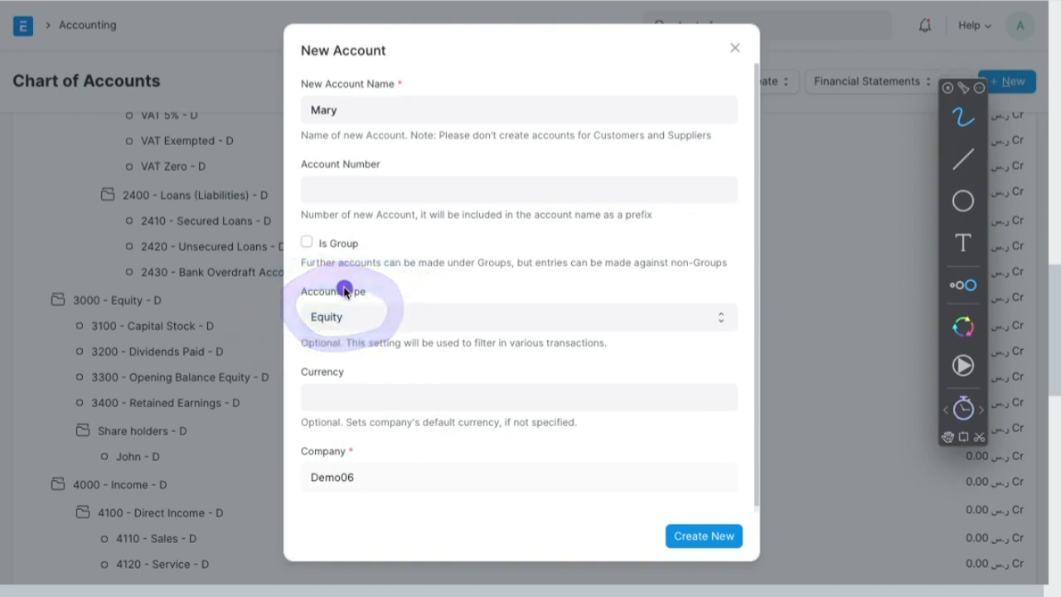
{"action": "mouse_move", "coordinate": [372, 315]}
{"action": "left_mouse_down"}
{"action": "mouse_move", "coordinate": [473, 315]}
{"action": "mouse_move", "coordinate": [365, 321]}
{"action": "mouse_move", "coordinate": [408, 357]}
{"action": "left_mouse_up"}
{"action": "key", "text": "Escape"}
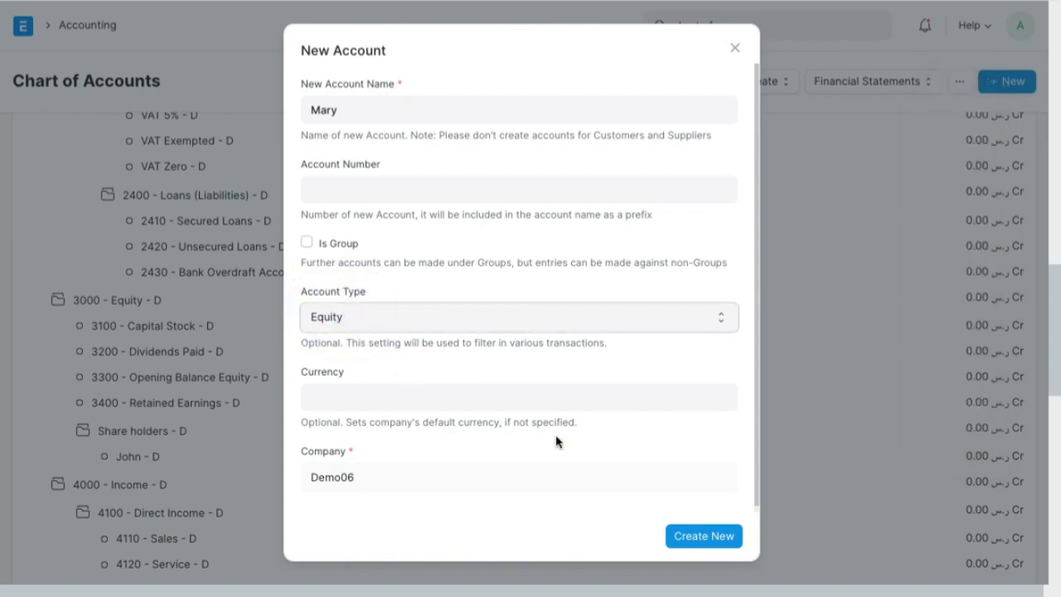
{"action": "left_click", "coordinate": [696, 536]}
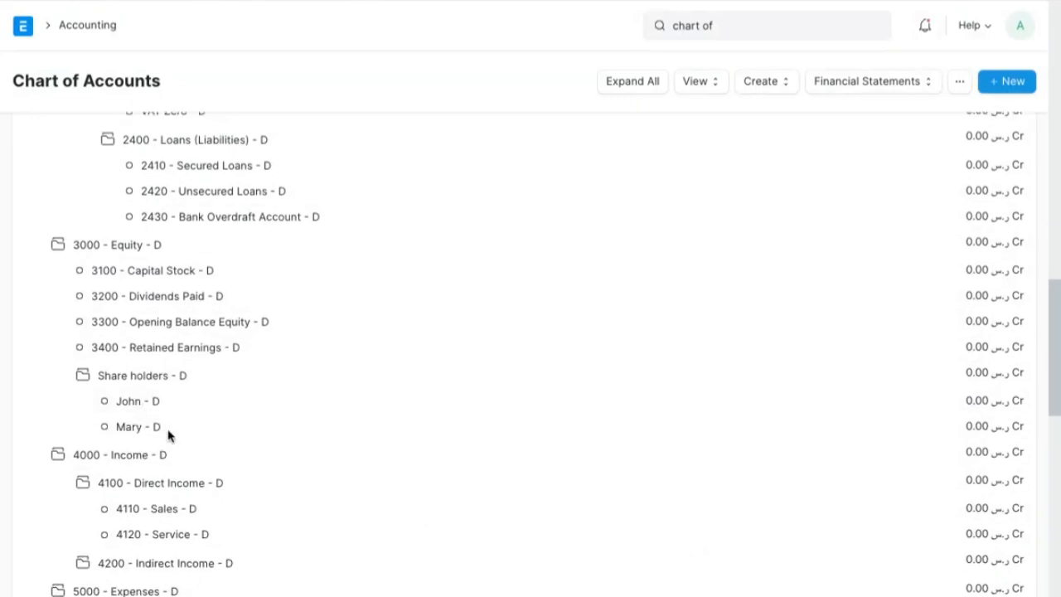
- Mark up the Share holders group and its two accounts with the freehand screen annotation pen
{"action": "key", "text": "alt+Tab"}
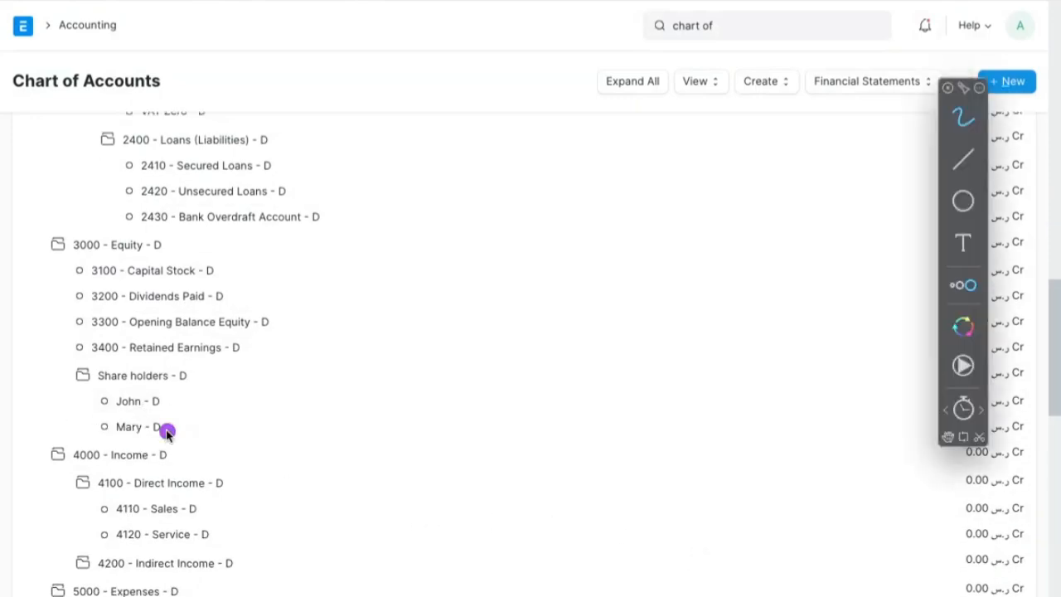
{"action": "key", "text": "Escape"}
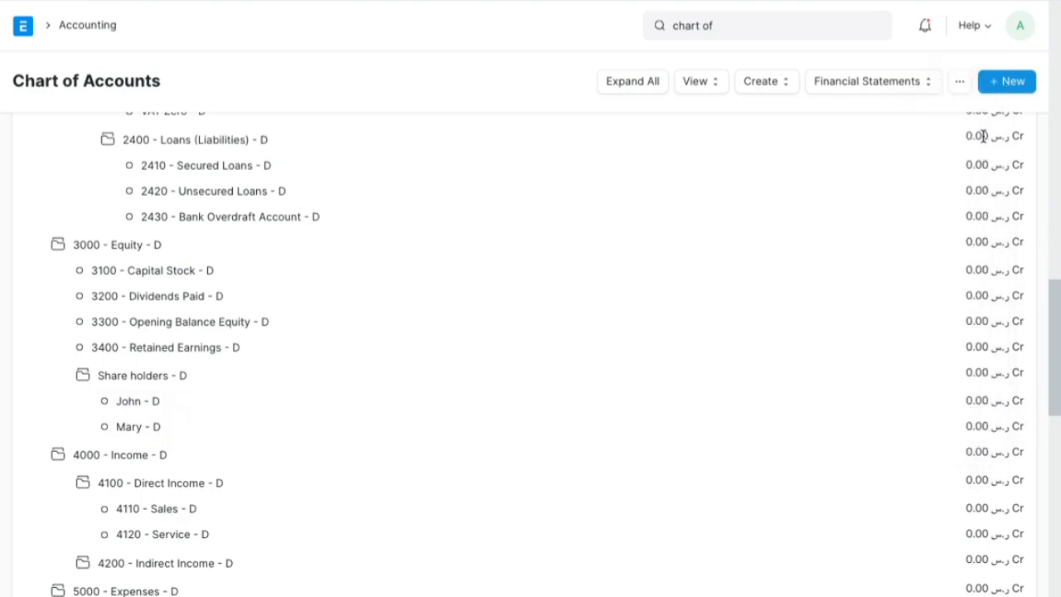
{"action": "key", "text": "alt+Tab"}
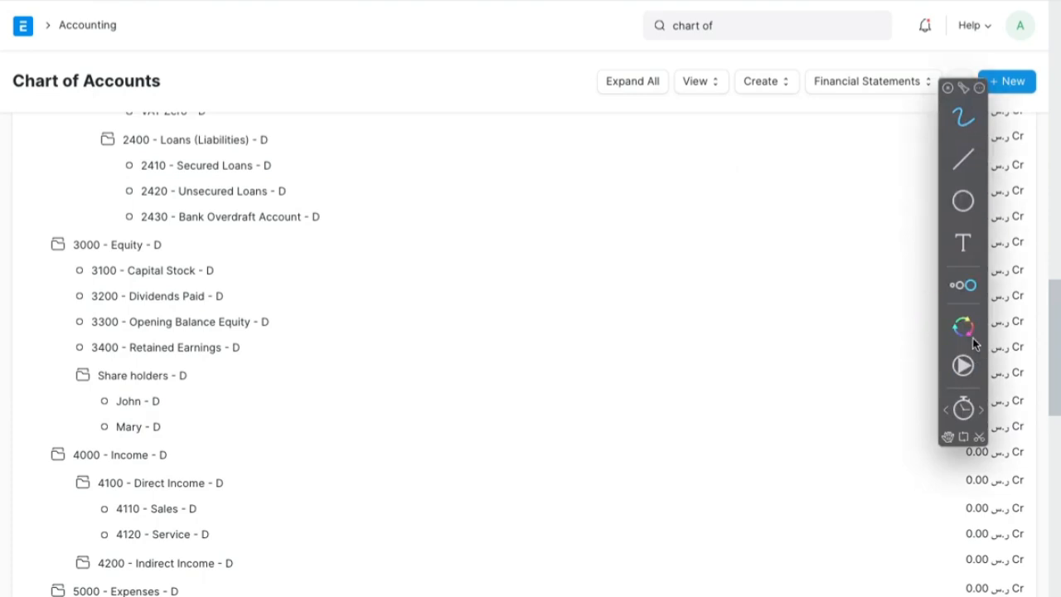
{"action": "mouse_move", "coordinate": [992, 356]}
{"action": "left_mouse_down"}
{"action": "mouse_move", "coordinate": [947, 568]}
{"action": "mouse_move", "coordinate": [972, 557]}
{"action": "left_mouse_up"}
{"action": "mouse_move", "coordinate": [995, 532]}
{"action": "left_mouse_down"}
{"action": "mouse_move", "coordinate": [975, 495]}
{"action": "mouse_move", "coordinate": [966, 566]}
{"action": "mouse_move", "coordinate": [986, 572]}
{"action": "mouse_move", "coordinate": [1016, 531]}
{"action": "mouse_move", "coordinate": [1008, 493]}
{"action": "mouse_move", "coordinate": [948, 543]}
{"action": "left_mouse_up"}
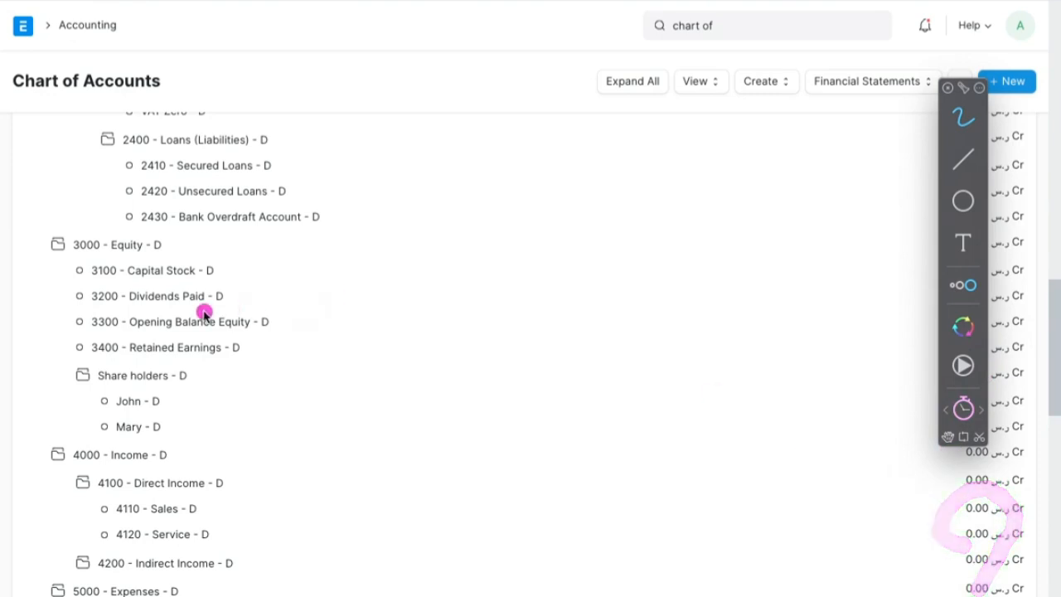
{"action": "mouse_move", "coordinate": [214, 399]}
{"action": "left_mouse_down"}
{"action": "mouse_move", "coordinate": [141, 358]}
{"action": "mouse_move", "coordinate": [108, 457]}
{"action": "mouse_move", "coordinate": [180, 384]}
{"action": "left_mouse_up"}
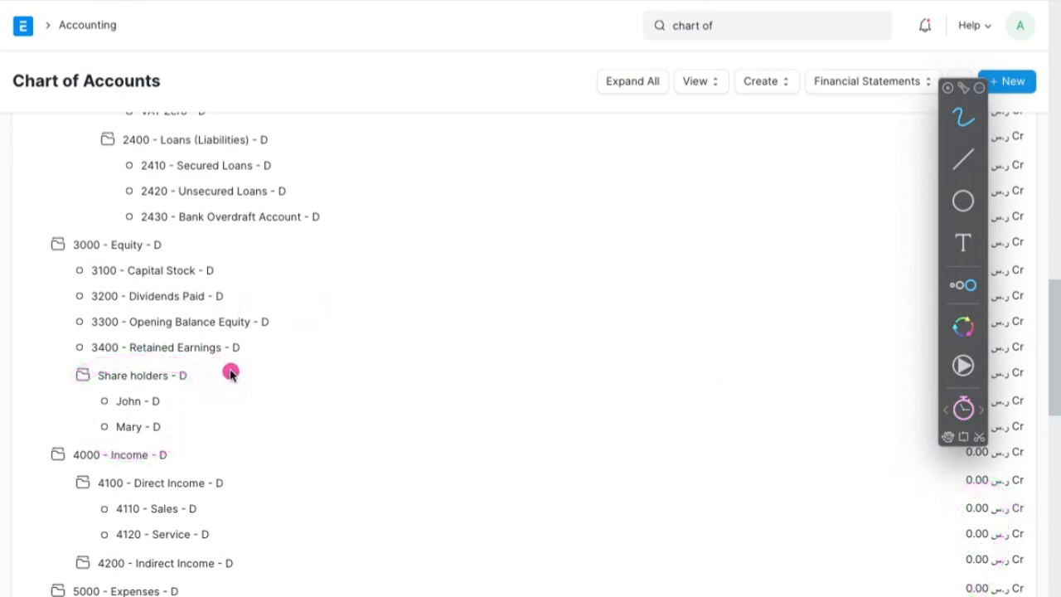
{"action": "mouse_move", "coordinate": [216, 362]}
{"action": "left_mouse_down"}
{"action": "mouse_move", "coordinate": [70, 427]}
{"action": "mouse_move", "coordinate": [214, 425]}
{"action": "left_mouse_up"}
{"action": "left_click_drag", "start_coordinate": [950, 186], "coordinate": [808, 208]}
{"action": "mouse_move", "coordinate": [999, 147]}
{"action": "left_mouse_down"}
{"action": "mouse_move", "coordinate": [938, 254]}
{"action": "mouse_move", "coordinate": [881, 490]}
{"action": "mouse_move", "coordinate": [1023, 548]}
{"action": "mouse_move", "coordinate": [1056, 356]}
{"action": "mouse_move", "coordinate": [1056, 207]}
{"action": "left_mouse_up"}
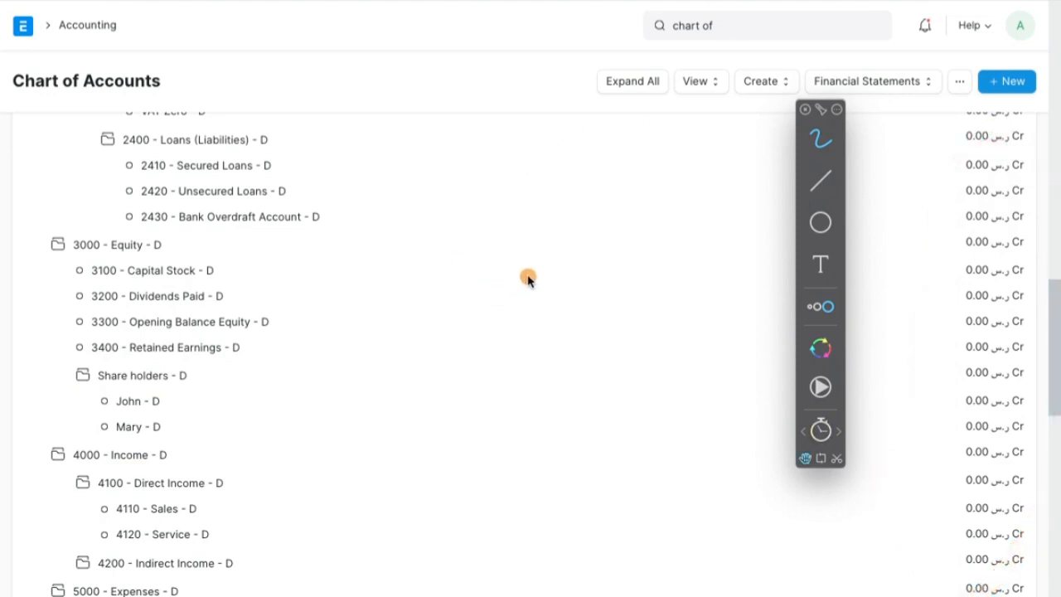
- Review the shareholders' capital amounts on the whiteboard, mark the 2000 figure, and return to the Chart of Accounts
{"action": "key", "text": "ctrl+Left"}
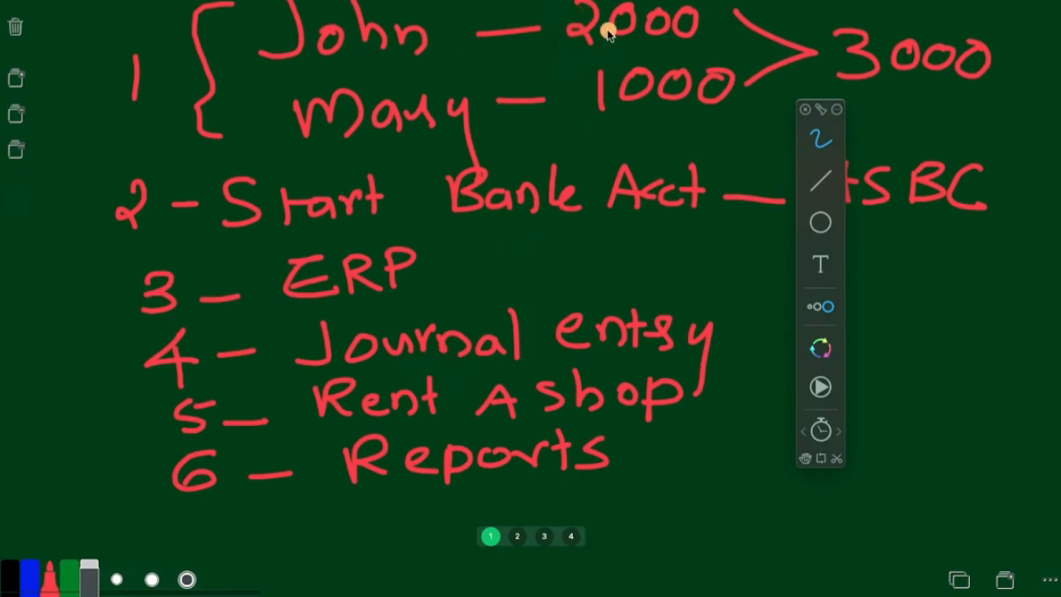
{"action": "mouse_move", "coordinate": [607, 31]}
{"action": "left_mouse_down"}
{"action": "mouse_move", "coordinate": [660, 8]}
{"action": "mouse_move", "coordinate": [710, 66]}
{"action": "left_mouse_up"}
{"action": "key", "text": "ctrl+Right"}
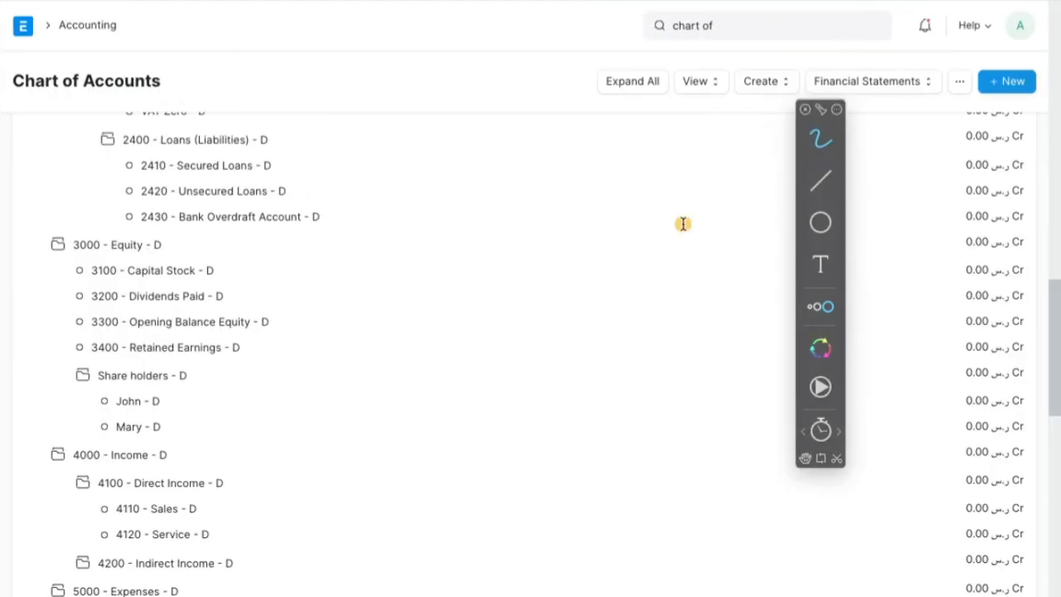
{"action": "key", "text": "Escape"}
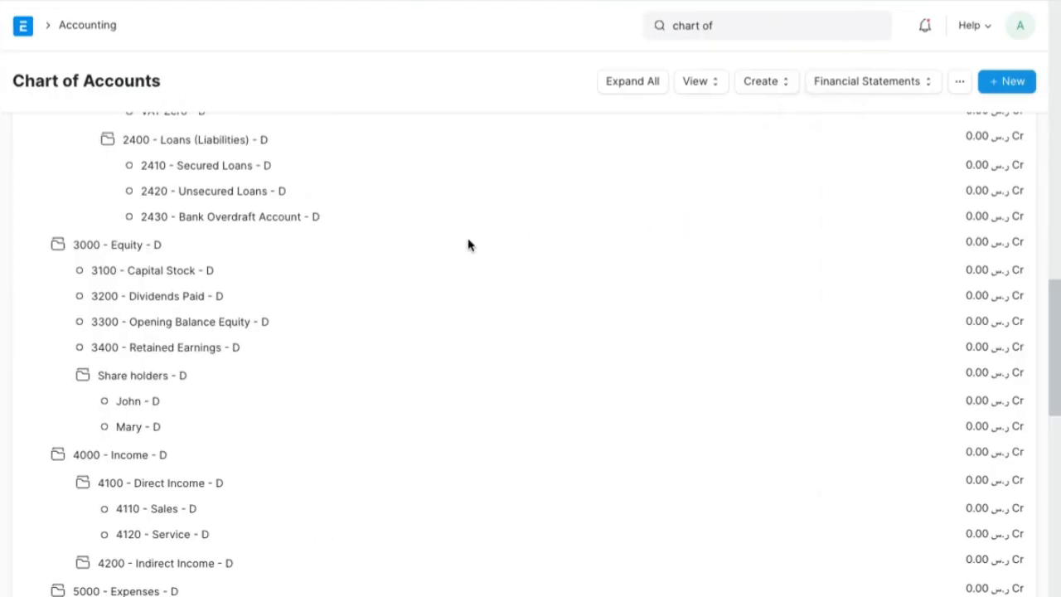
- Collapse the Assets, Liabilities, Equity, Income and Expenses root groups in the Demo06 account tree
{"action": "scroll", "coordinate": [466, 244], "scroll_direction": "up", "scroll_amount": 15}
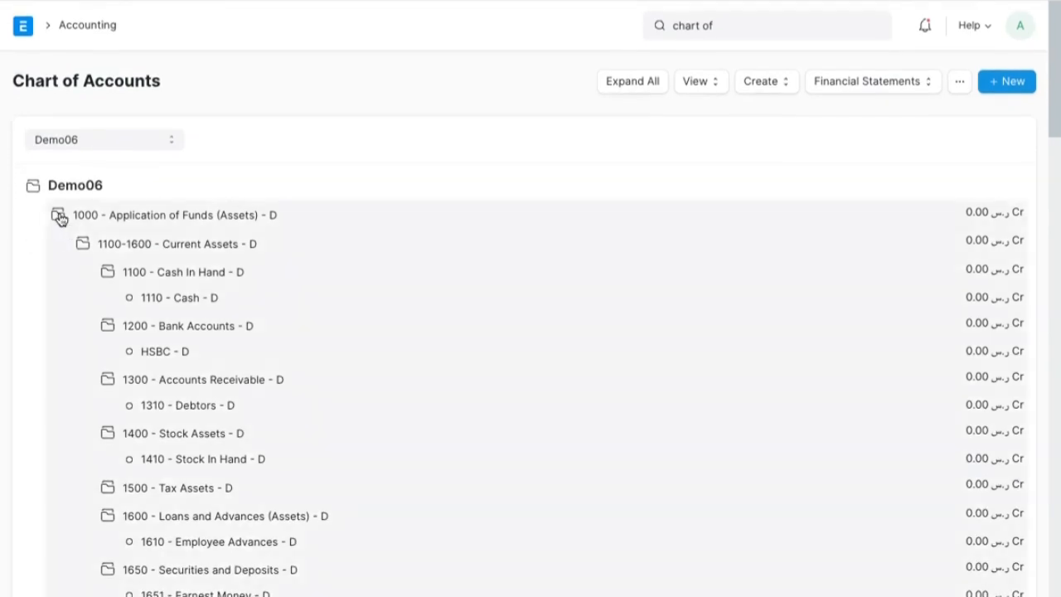
{"action": "left_click", "coordinate": [58, 216]}
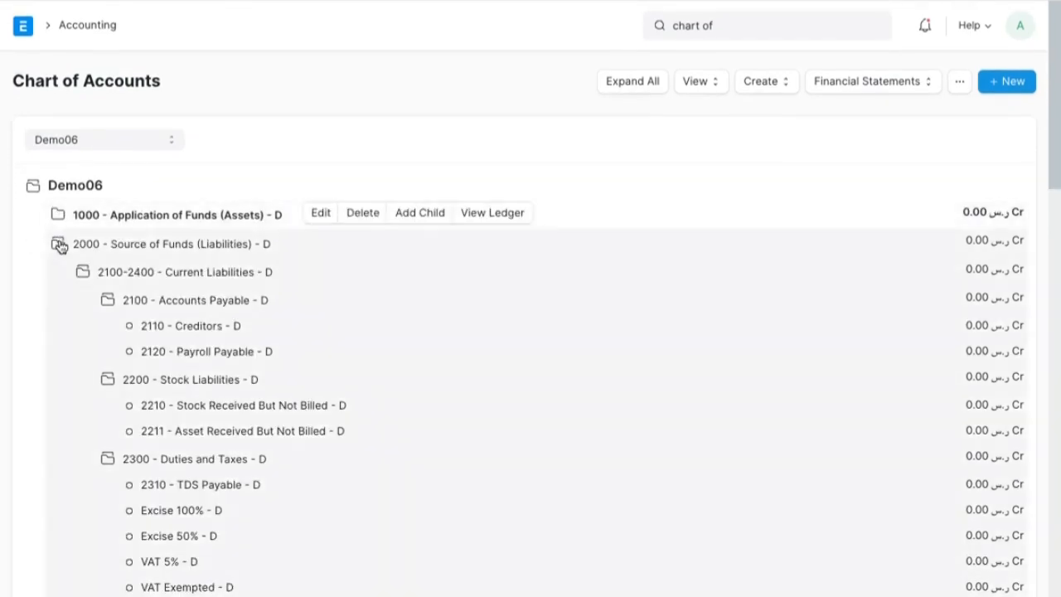
{"action": "left_click", "coordinate": [58, 244]}
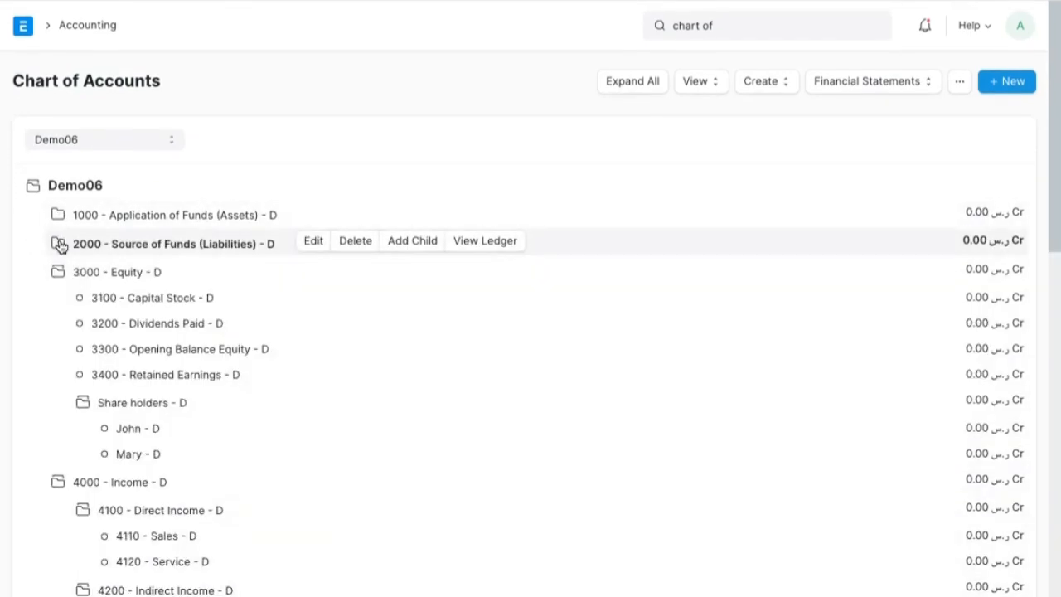
{"action": "left_click", "coordinate": [58, 272]}
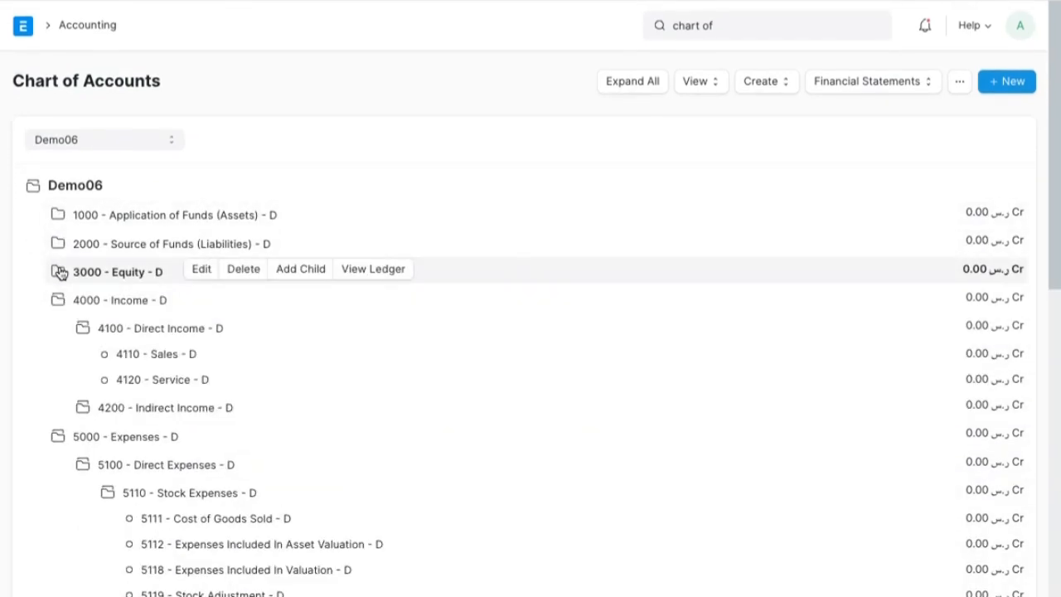
{"action": "left_click", "coordinate": [58, 300]}
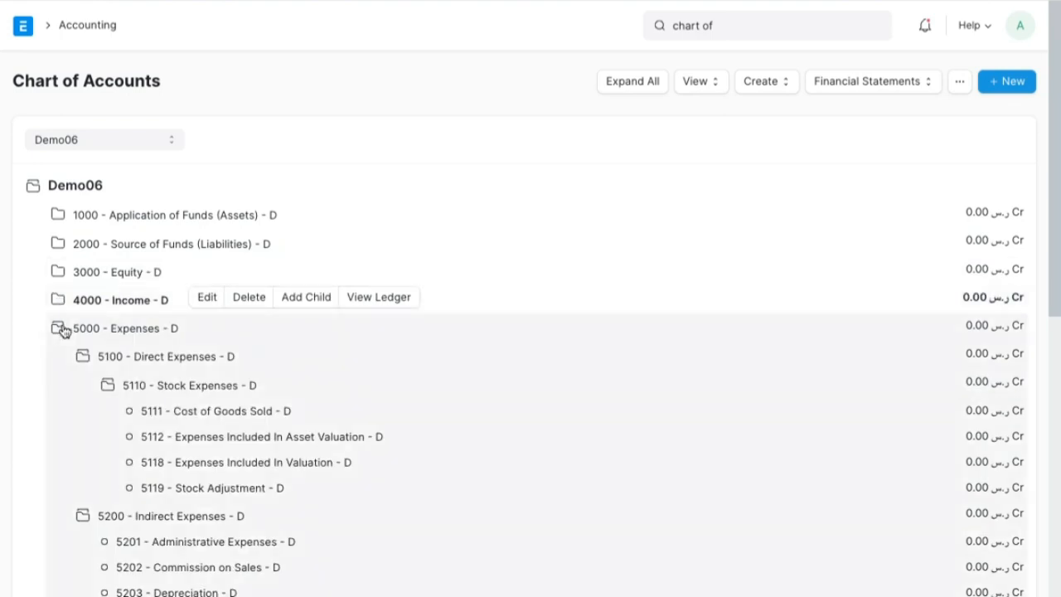
{"action": "left_click", "coordinate": [60, 328]}
- Expand 1000 - Application of Funds (Assets) and collapse its Current Assets and Fixed Assets groups
{"action": "left_click", "coordinate": [245, 214]}
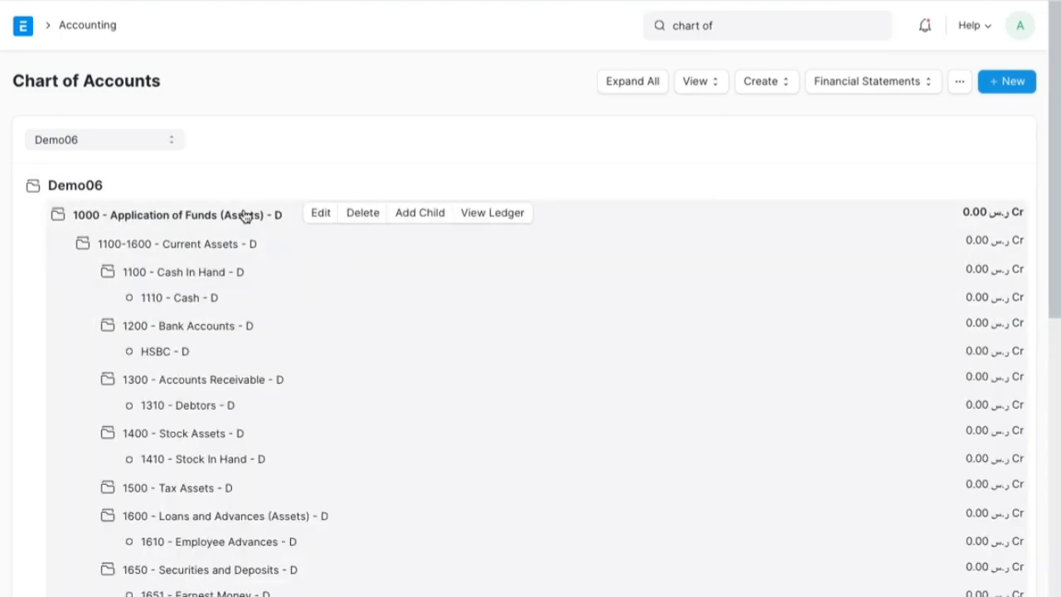
{"action": "left_click", "coordinate": [211, 244]}
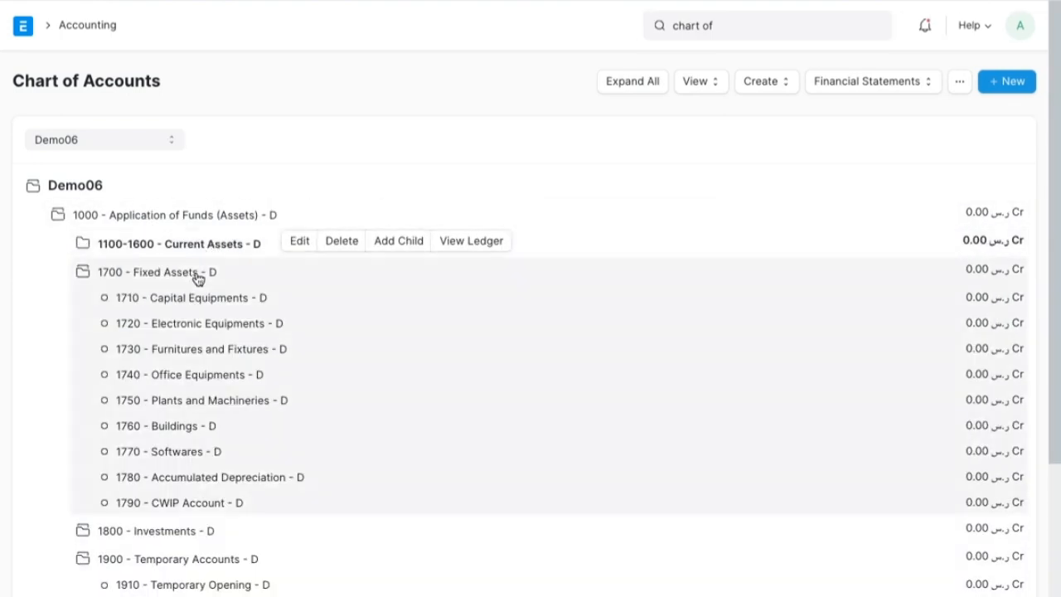
{"action": "left_click", "coordinate": [196, 277]}
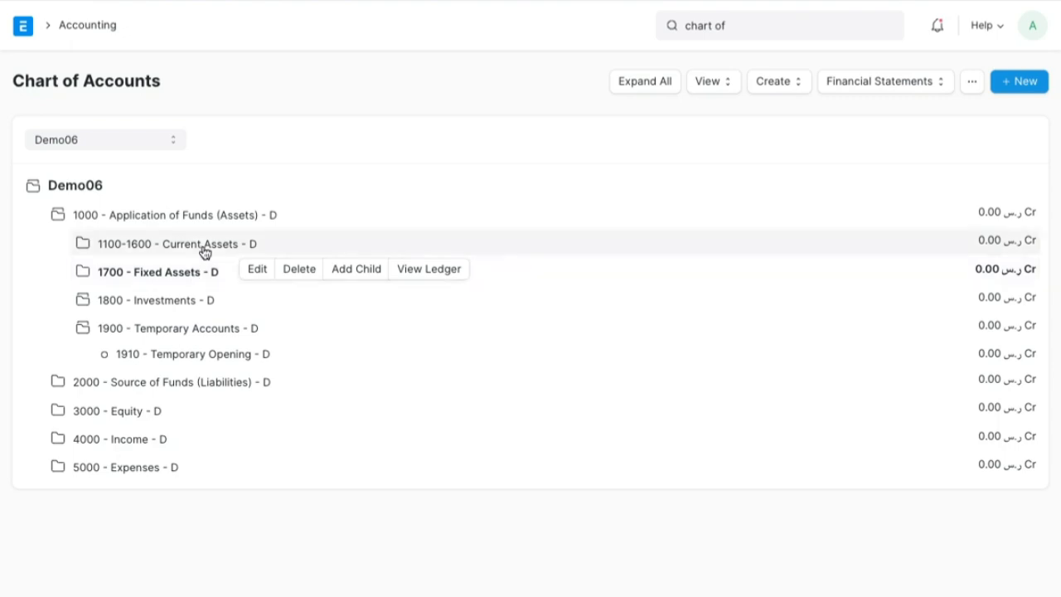
- Expand Current Assets, collapse its Cash In Hand and Accounts Receivable groups, and show the accounts under Bank Accounts
{"action": "left_click", "coordinate": [204, 252]}
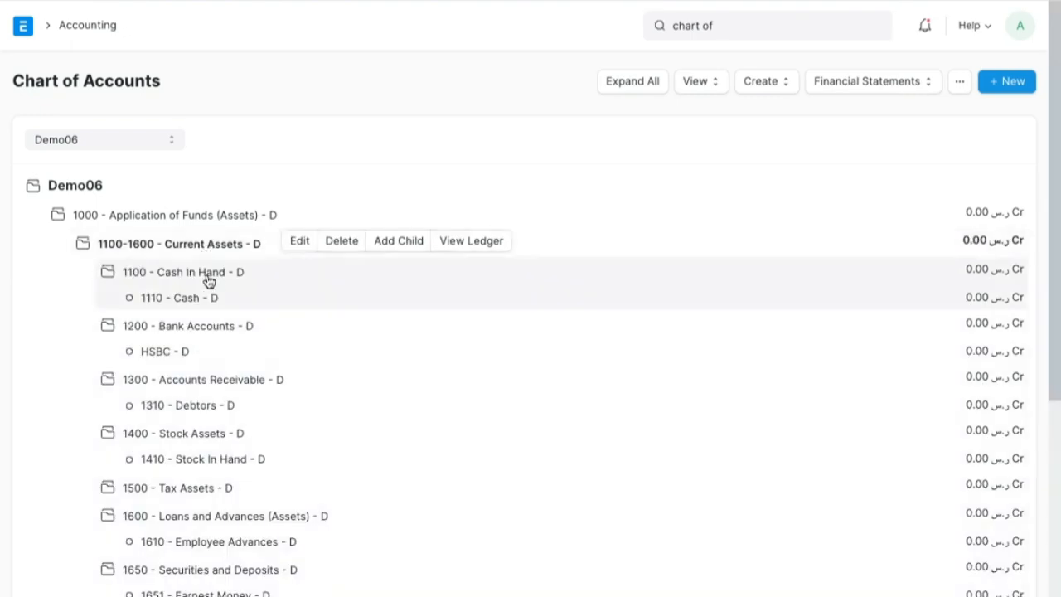
{"action": "left_click", "coordinate": [209, 279]}
{"action": "left_click", "coordinate": [211, 309]}
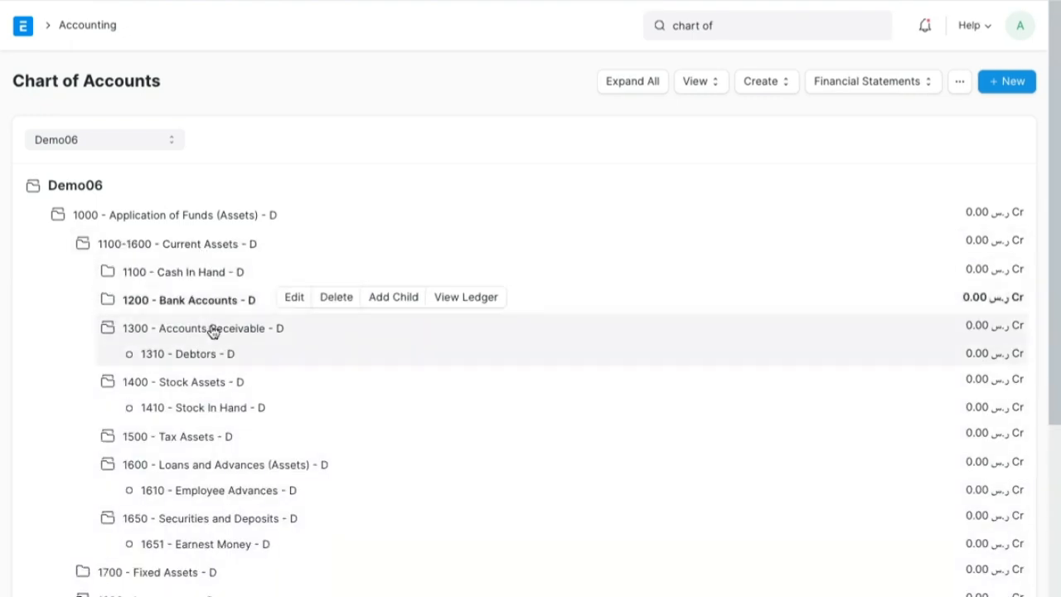
{"action": "left_click", "coordinate": [210, 329]}
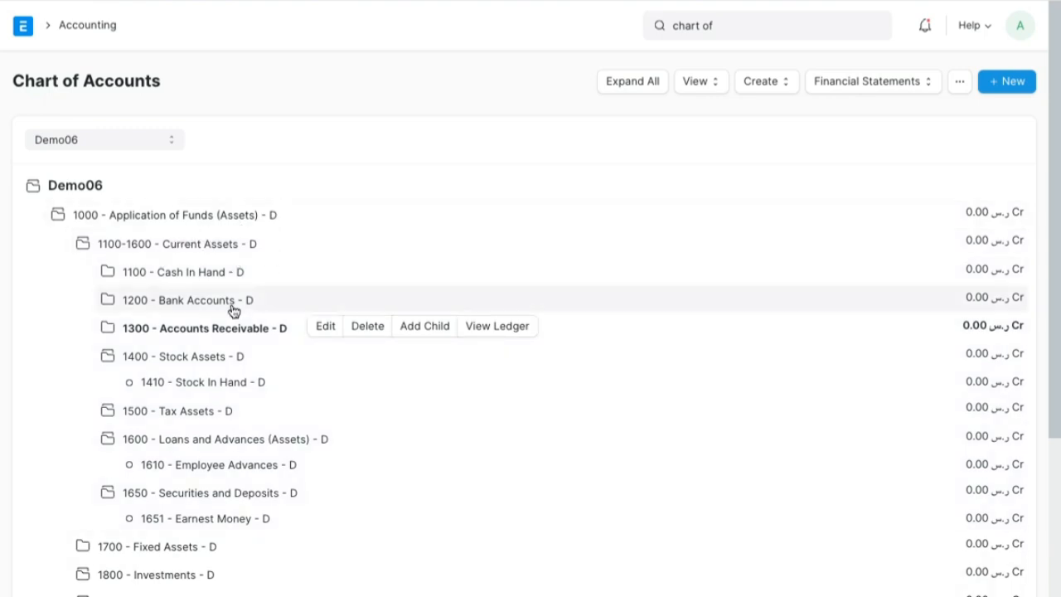
{"action": "left_click", "coordinate": [233, 307]}
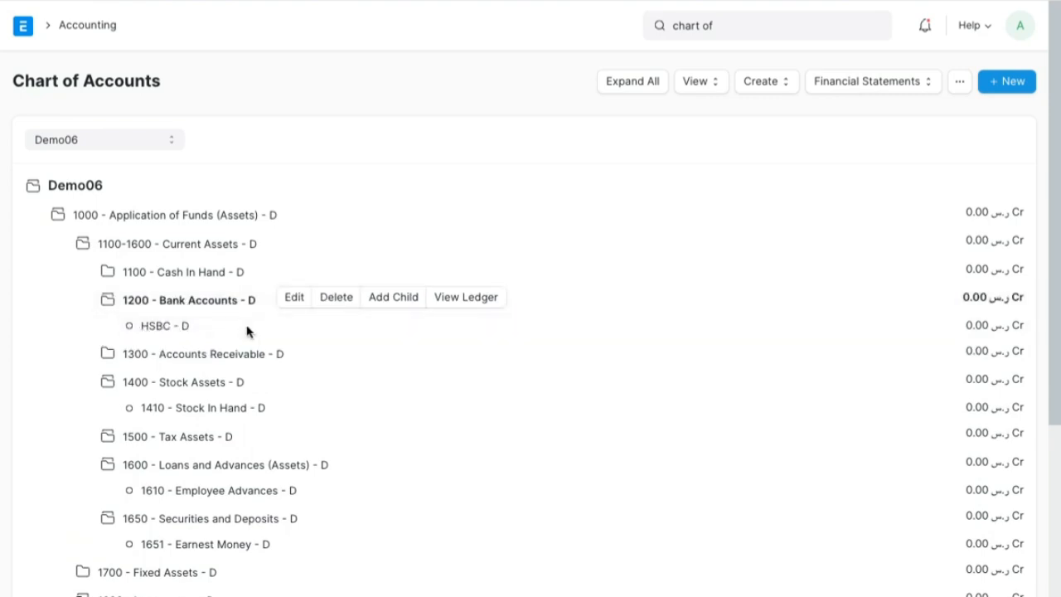
{"action": "left_click", "coordinate": [402, 308]}
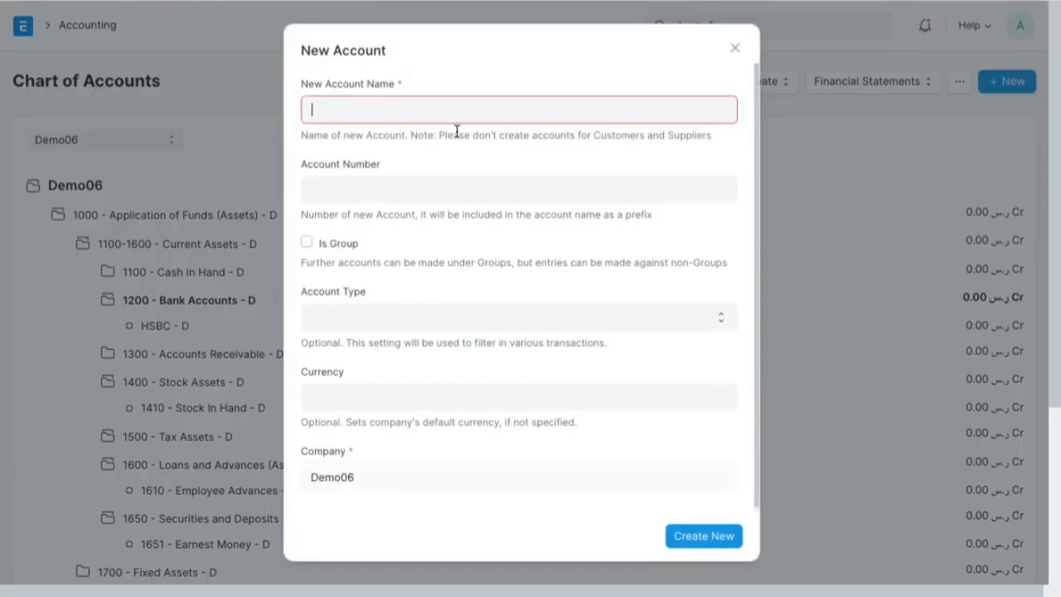
{"action": "type", "text": "A"}
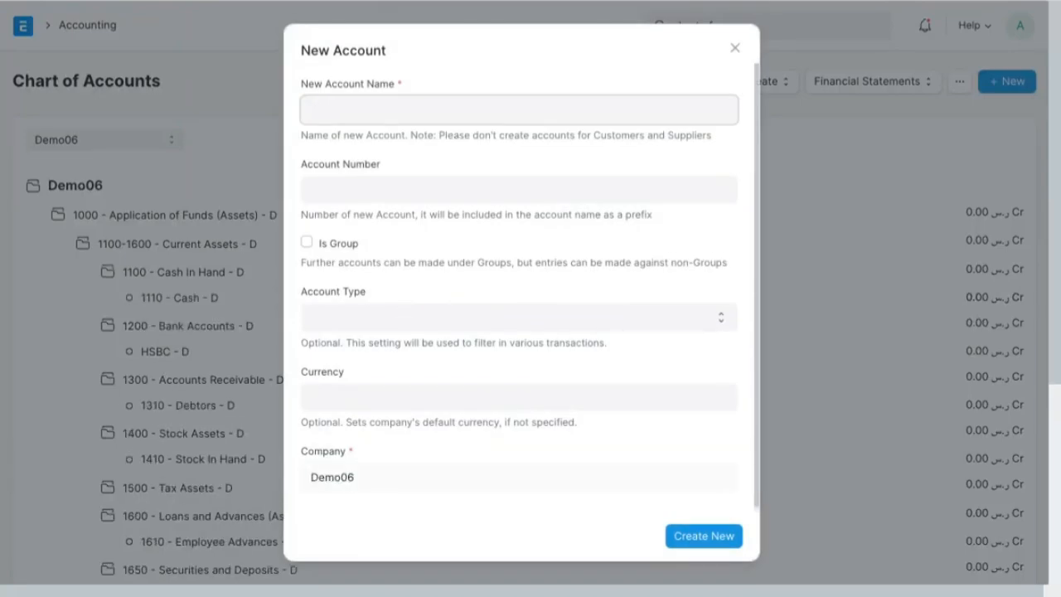
{"action": "type", "text": "RAK"}
{"action": "left_click", "coordinate": [736, 49]}
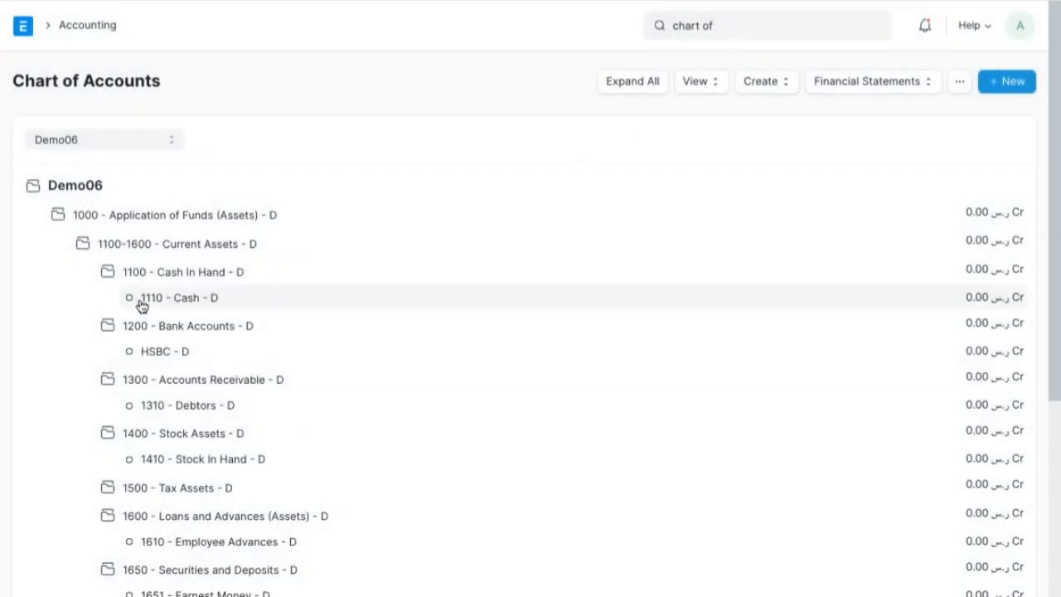
- Collapse 1100 - Cash In Hand and expand 3000 - Equity to review the Share holders accounts
{"action": "left_click", "coordinate": [108, 274]}
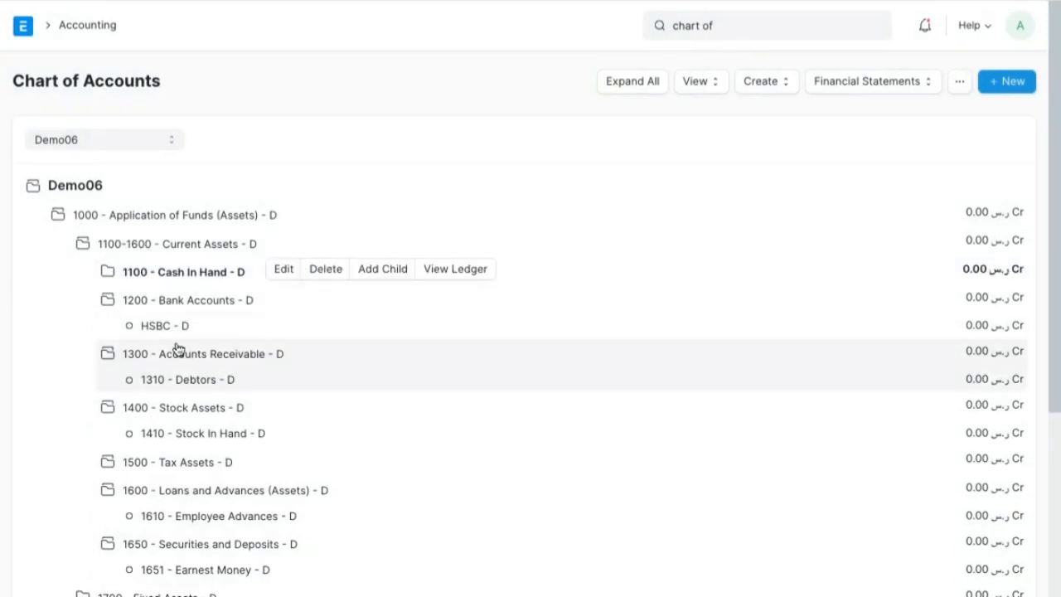
{"action": "scroll", "coordinate": [177, 348], "scroll_direction": "down", "scroll_amount": 3}
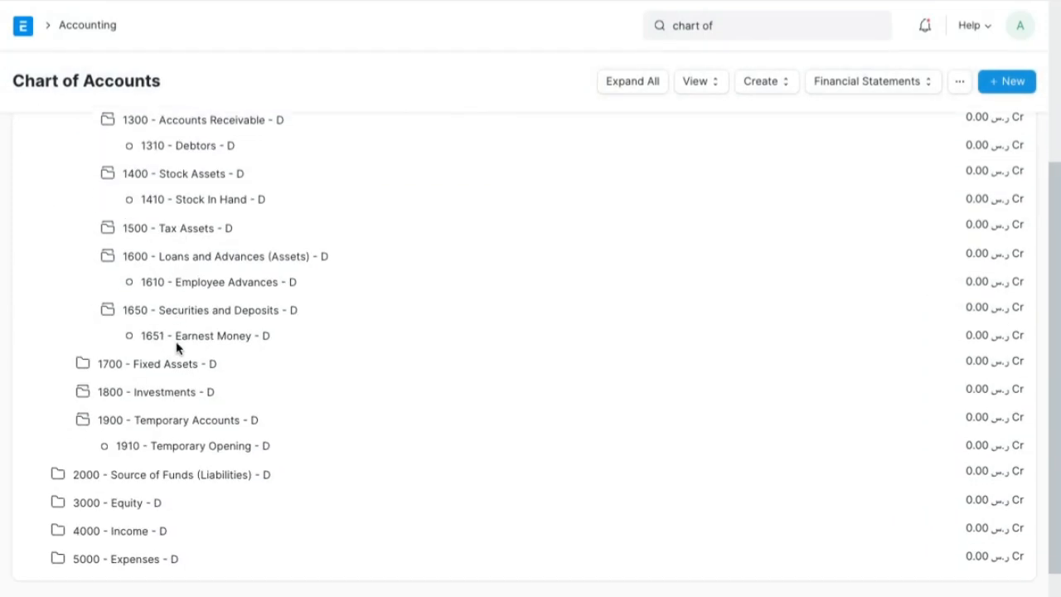
{"action": "left_click", "coordinate": [124, 506]}
{"action": "scroll", "coordinate": [126, 507], "scroll_direction": "down", "scroll_amount": 3}
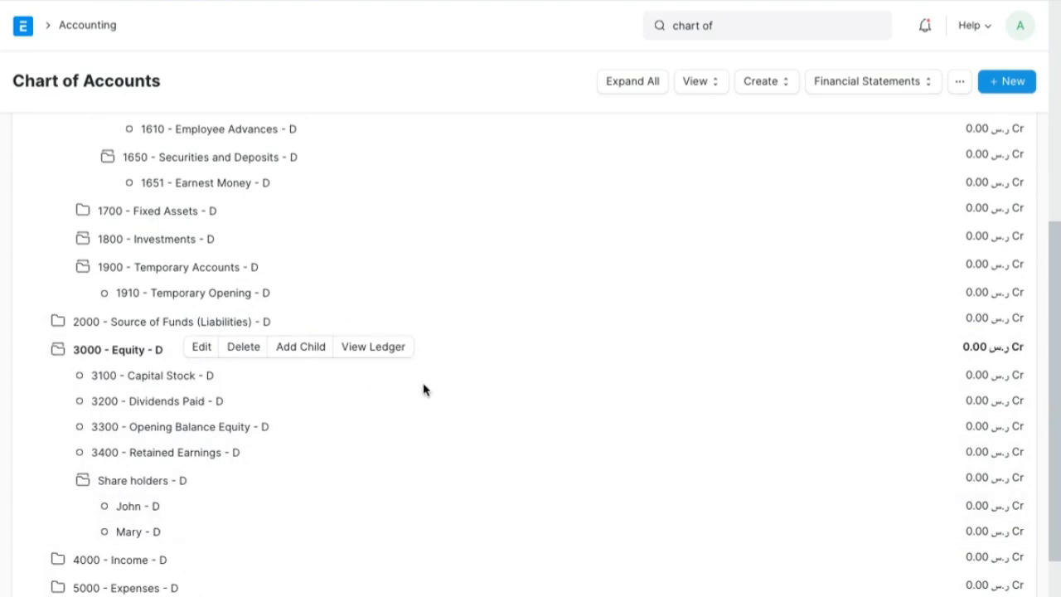
- Open the Accounting workspace and go to its shortcuts with Journal Entry
{"action": "scroll", "coordinate": [425, 388], "scroll_direction": "up", "scroll_amount": 5}
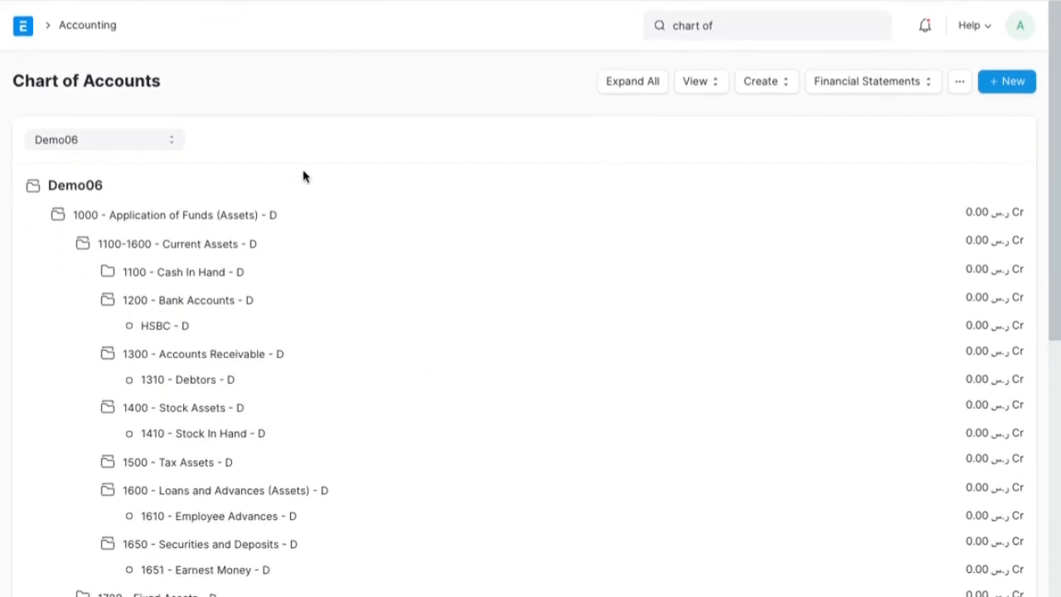
{"action": "left_click", "coordinate": [113, 25]}
{"action": "scroll", "coordinate": [368, 389], "scroll_direction": "down", "scroll_amount": 2}
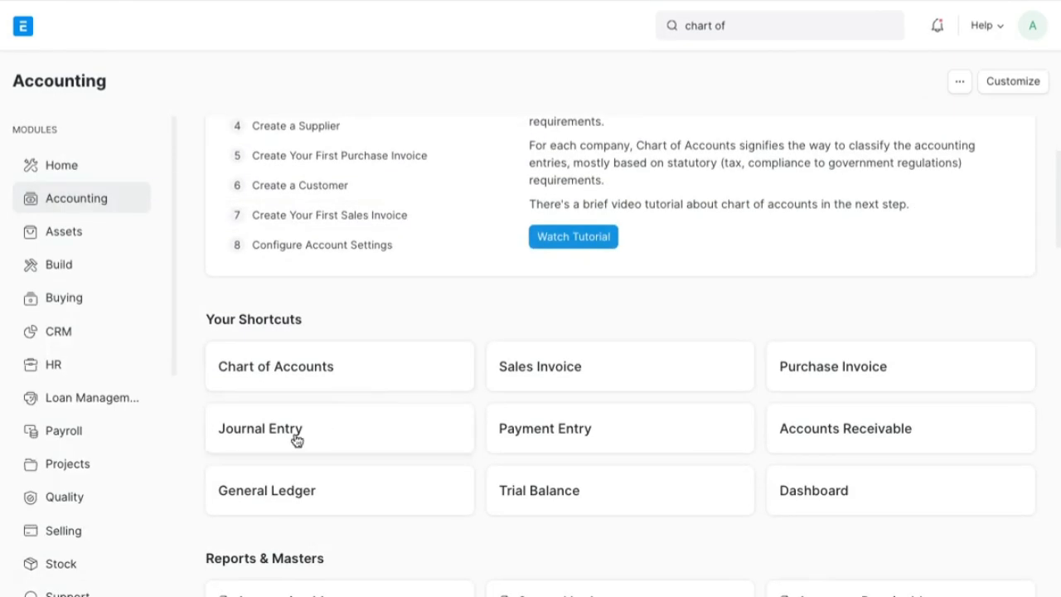
{"action": "key", "text": "alt+Tab"}
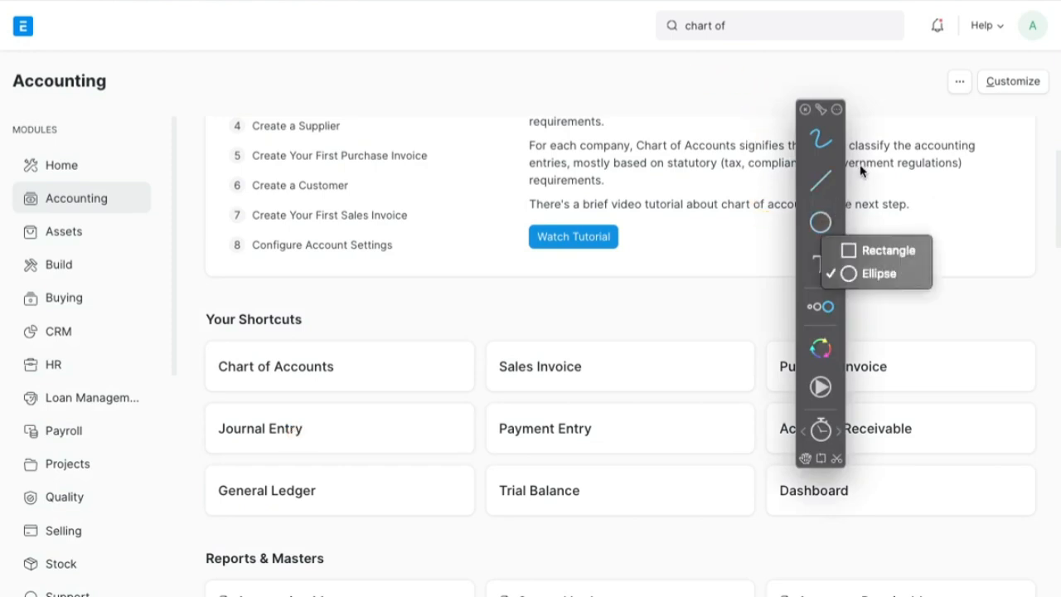
{"action": "mouse_move", "coordinate": [801, 172]}
{"action": "left_mouse_down"}
{"action": "mouse_move", "coordinate": [862, 126]}
{"action": "mouse_move", "coordinate": [895, 65]}
{"action": "mouse_move", "coordinate": [891, 45]}
{"action": "mouse_move", "coordinate": [862, 29]}
{"action": "mouse_move", "coordinate": [240, 45]}
{"action": "mouse_move", "coordinate": [10, 140]}
{"action": "left_mouse_up"}
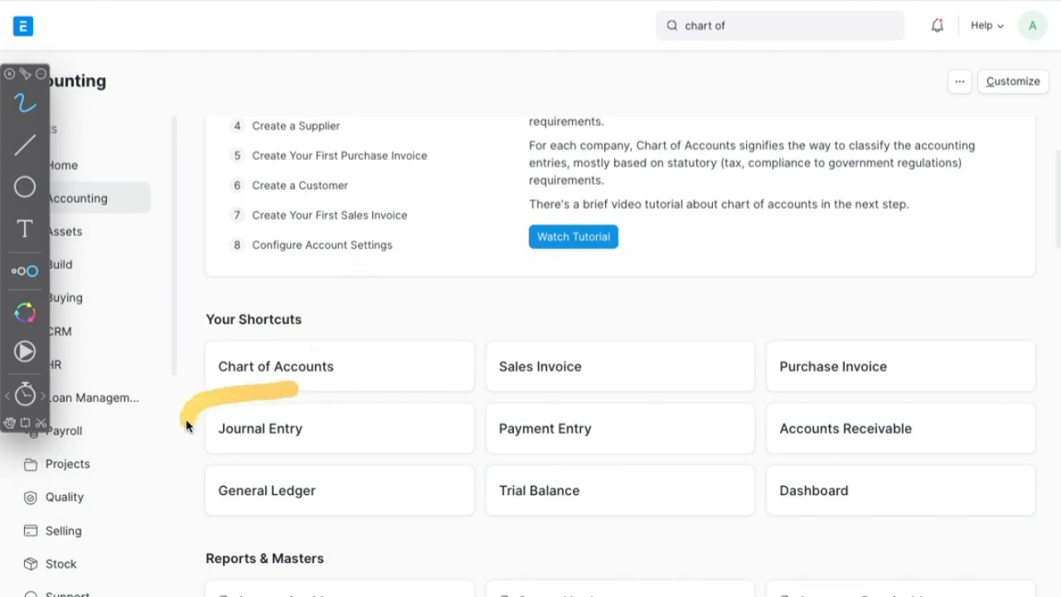
{"action": "left_click_drag", "start_coordinate": [186, 426], "coordinate": [331, 427]}
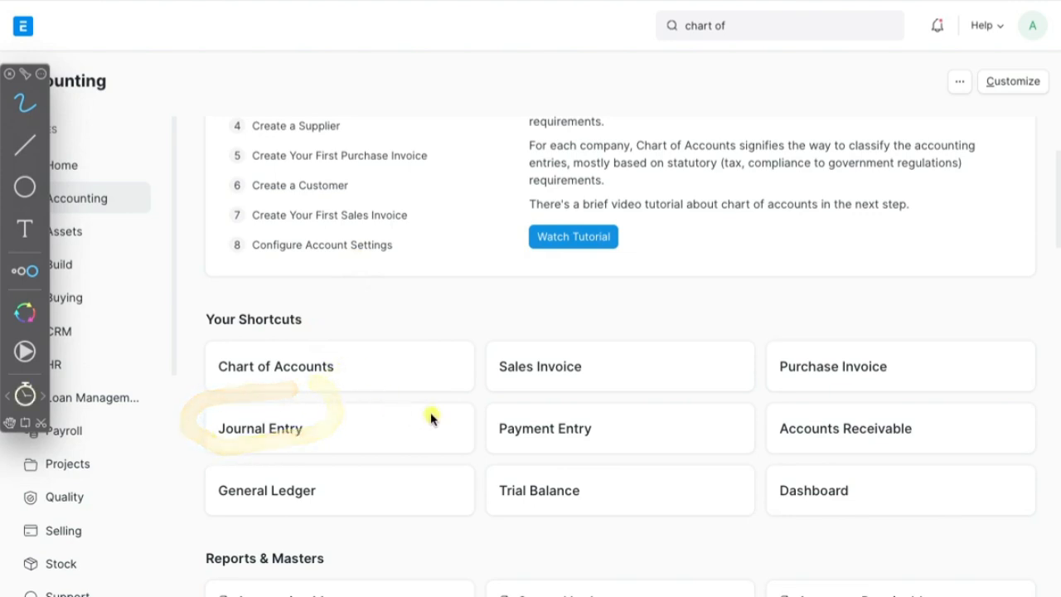
{"action": "mouse_move", "coordinate": [450, 413]}
{"action": "left_mouse_down"}
{"action": "mouse_move", "coordinate": [628, 410]}
{"action": "mouse_move", "coordinate": [579, 424]}
{"action": "left_mouse_up"}
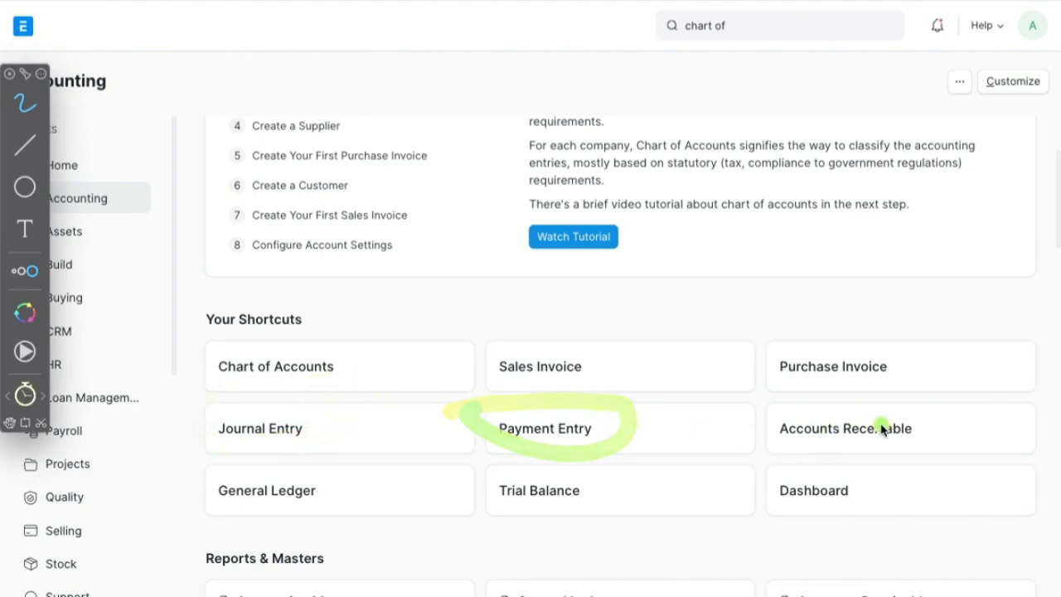
{"action": "mouse_move", "coordinate": [921, 404]}
{"action": "left_mouse_down"}
{"action": "mouse_move", "coordinate": [777, 398]}
{"action": "mouse_move", "coordinate": [874, 393]}
{"action": "left_mouse_up"}
{"action": "left_click_drag", "start_coordinate": [365, 478], "coordinate": [292, 455]}
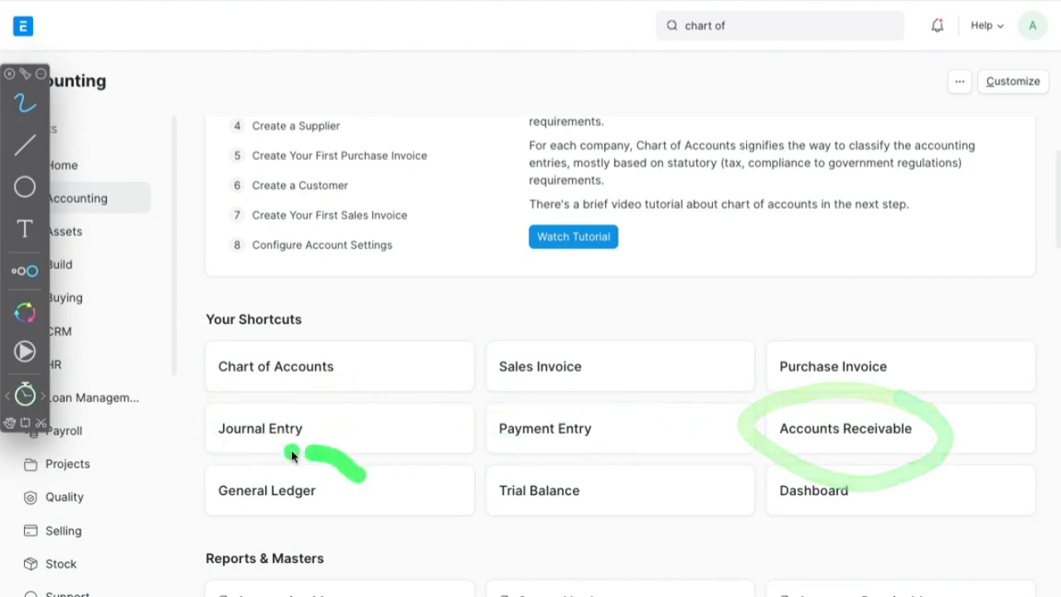
{"action": "left_click_drag", "start_coordinate": [415, 380], "coordinate": [519, 388]}
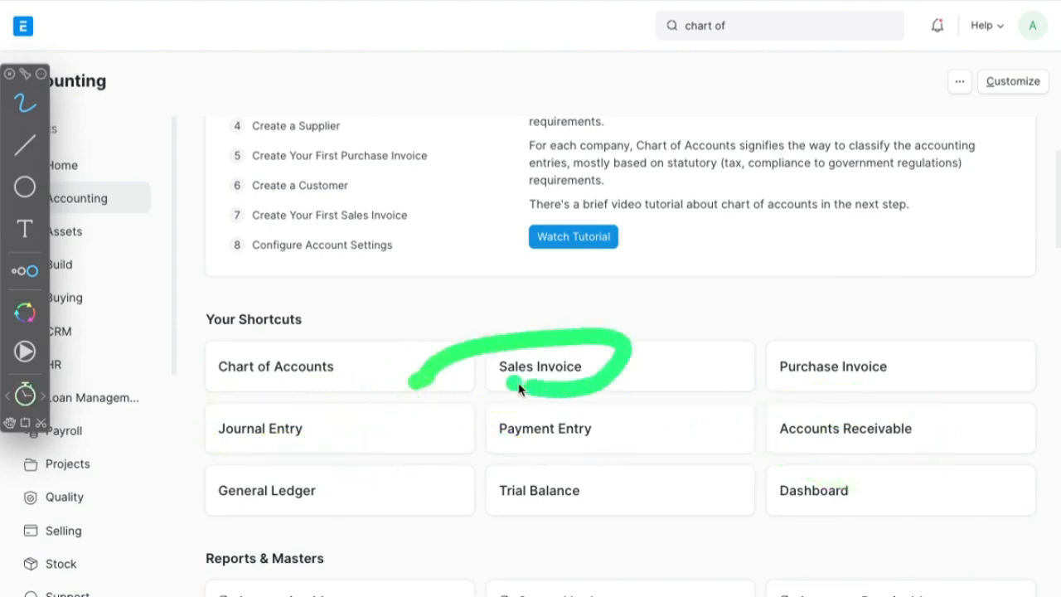
{"action": "mouse_move", "coordinate": [684, 357]}
{"action": "left_mouse_down"}
{"action": "mouse_move", "coordinate": [900, 396]}
{"action": "mouse_move", "coordinate": [759, 365]}
{"action": "left_mouse_up"}
{"action": "mouse_move", "coordinate": [533, 371]}
{"action": "left_mouse_down"}
{"action": "mouse_move", "coordinate": [637, 357]}
{"action": "mouse_move", "coordinate": [592, 365]}
{"action": "left_mouse_up"}
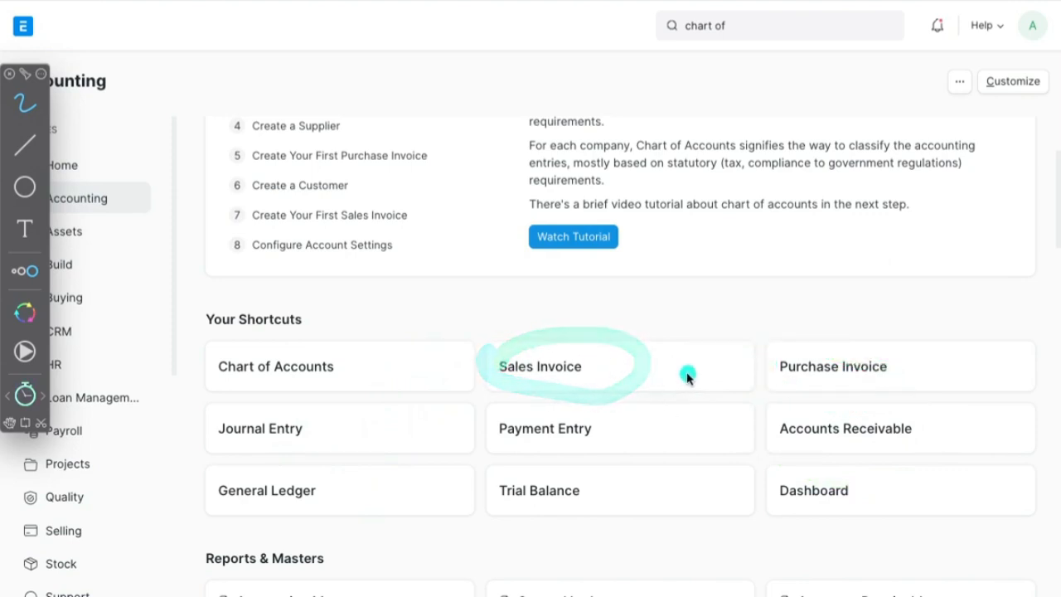
{"action": "mouse_move", "coordinate": [734, 363]}
{"action": "left_mouse_down"}
{"action": "mouse_move", "coordinate": [822, 341]}
{"action": "mouse_move", "coordinate": [742, 368]}
{"action": "left_mouse_up"}
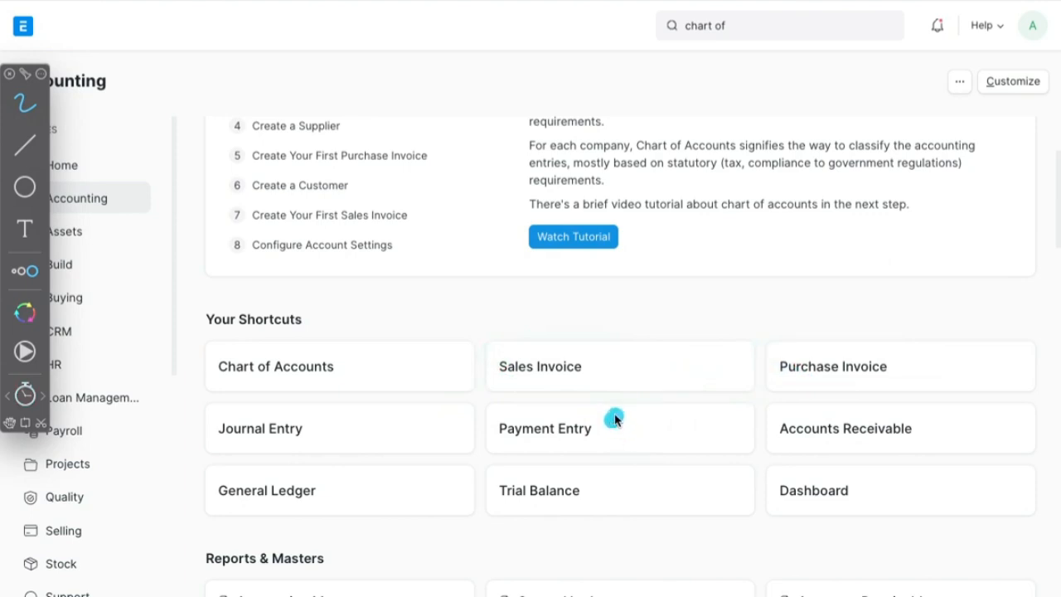
{"action": "mouse_move", "coordinate": [611, 417]}
{"action": "left_mouse_down"}
{"action": "mouse_move", "coordinate": [492, 440]}
{"action": "mouse_move", "coordinate": [580, 404]}
{"action": "left_mouse_up"}
{"action": "mouse_move", "coordinate": [369, 419]}
{"action": "left_mouse_down"}
{"action": "mouse_move", "coordinate": [244, 404]}
{"action": "mouse_move", "coordinate": [208, 432]}
{"action": "mouse_move", "coordinate": [324, 434]}
{"action": "mouse_move", "coordinate": [369, 404]}
{"action": "left_mouse_up"}
{"action": "mouse_move", "coordinate": [339, 412]}
{"action": "left_mouse_down"}
{"action": "mouse_move", "coordinate": [240, 404]}
{"action": "mouse_move", "coordinate": [215, 437]}
{"action": "mouse_move", "coordinate": [319, 444]}
{"action": "mouse_move", "coordinate": [339, 423]}
{"action": "left_mouse_up"}
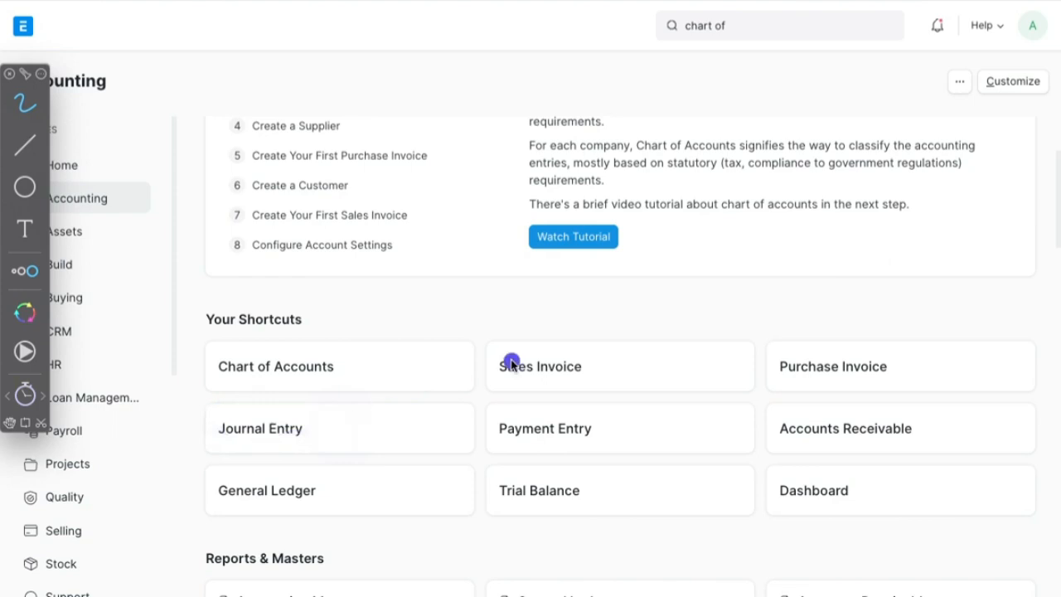
{"action": "mouse_move", "coordinate": [591, 315]}
{"action": "left_mouse_down"}
{"action": "mouse_move", "coordinate": [472, 429]}
{"action": "mouse_move", "coordinate": [661, 393]}
{"action": "left_mouse_up"}
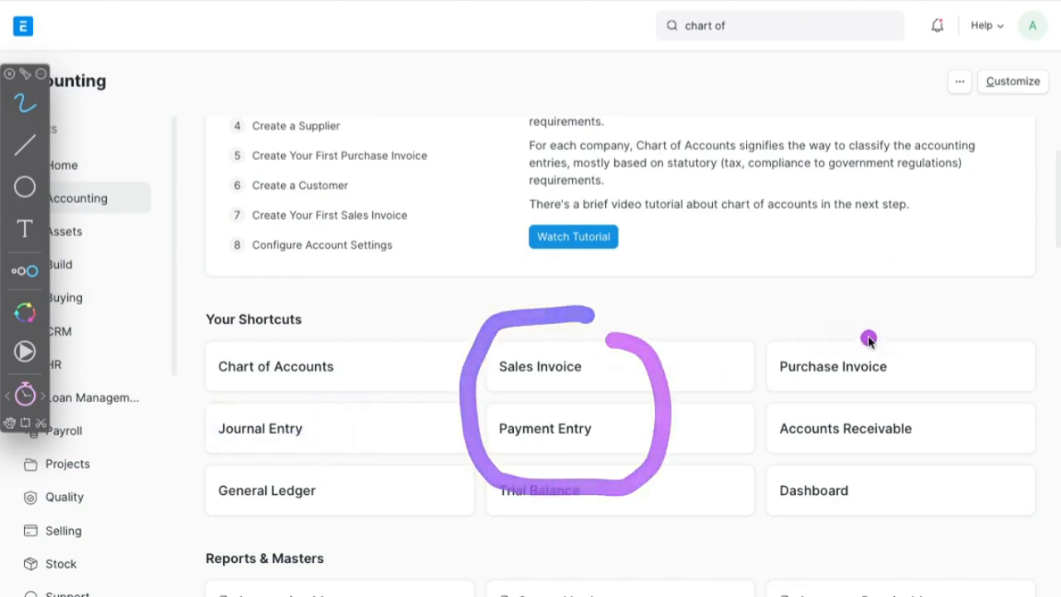
{"action": "mouse_move", "coordinate": [878, 316]}
{"action": "left_mouse_down"}
{"action": "mouse_move", "coordinate": [763, 500]}
{"action": "mouse_move", "coordinate": [825, 324]}
{"action": "left_mouse_up"}
{"action": "mouse_move", "coordinate": [380, 421]}
{"action": "left_mouse_down"}
{"action": "mouse_move", "coordinate": [324, 393]}
{"action": "mouse_move", "coordinate": [183, 427]}
{"action": "mouse_move", "coordinate": [316, 444]}
{"action": "mouse_move", "coordinate": [343, 394]}
{"action": "left_mouse_up"}
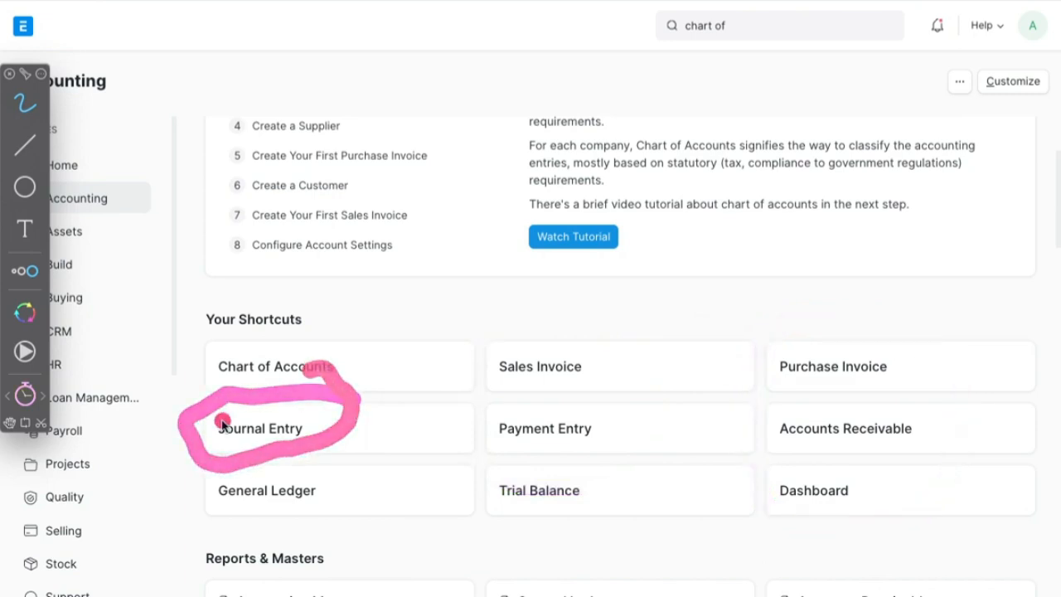
{"action": "key", "text": "Escape"}
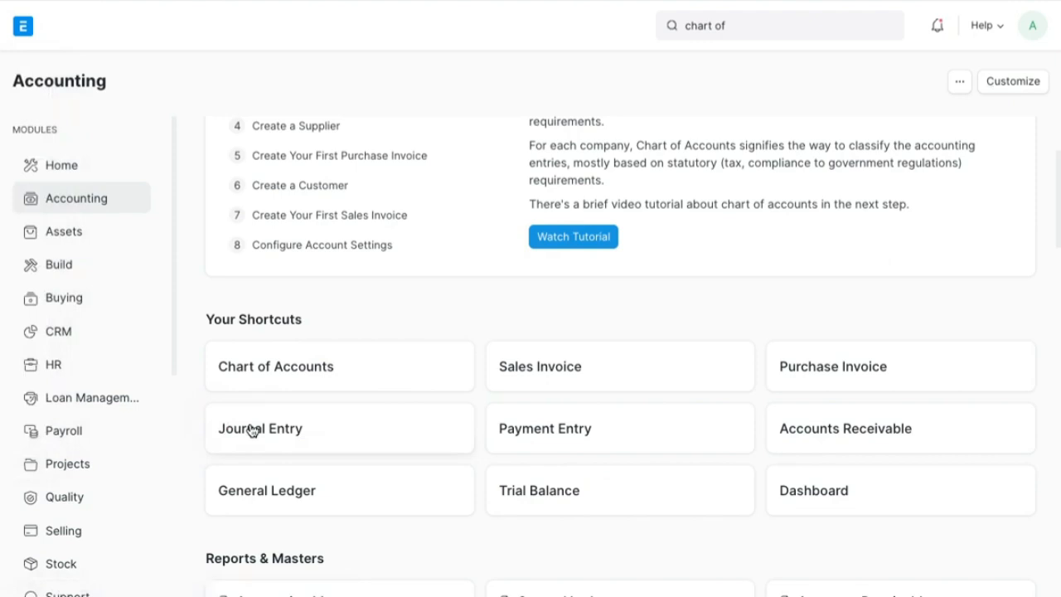
- Create a new journal entry for Demo06 and go to its Accounting Entries table
{"action": "left_click", "coordinate": [252, 429]}
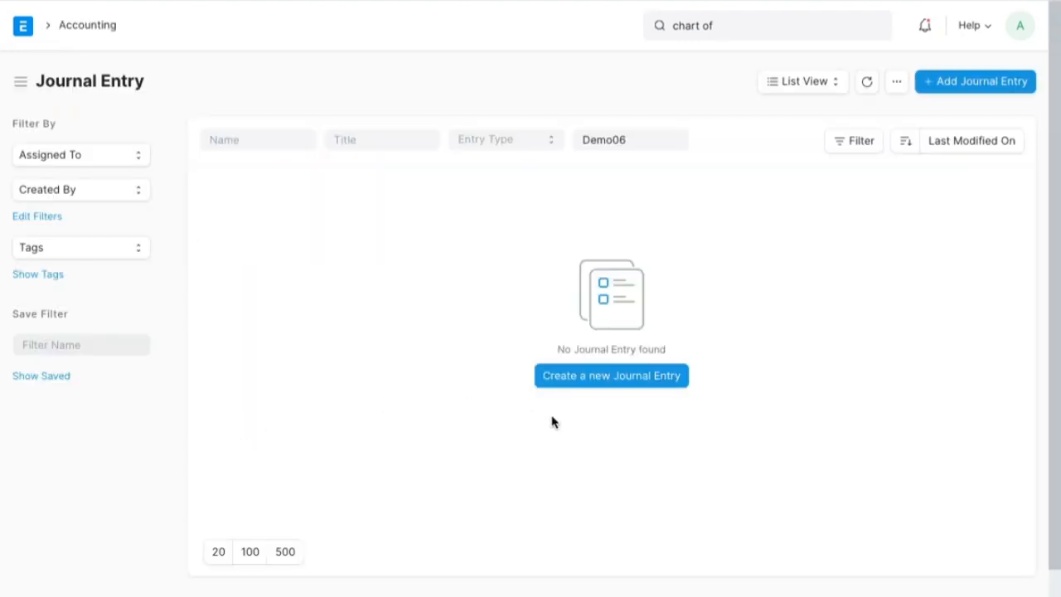
{"action": "left_click", "coordinate": [622, 376]}
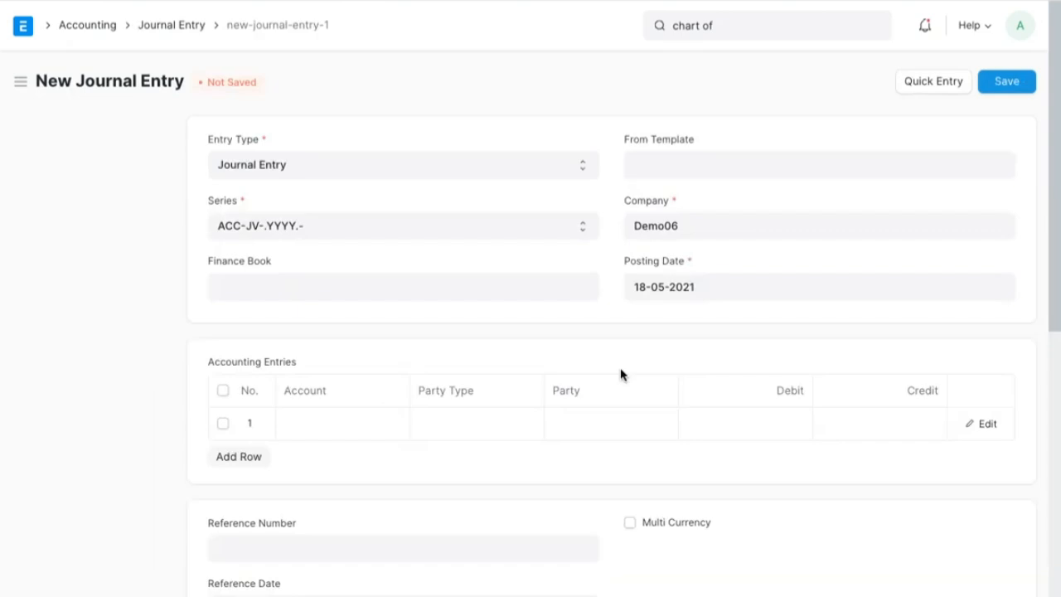
{"action": "scroll", "coordinate": [622, 376], "scroll_direction": "down", "scroll_amount": 2}
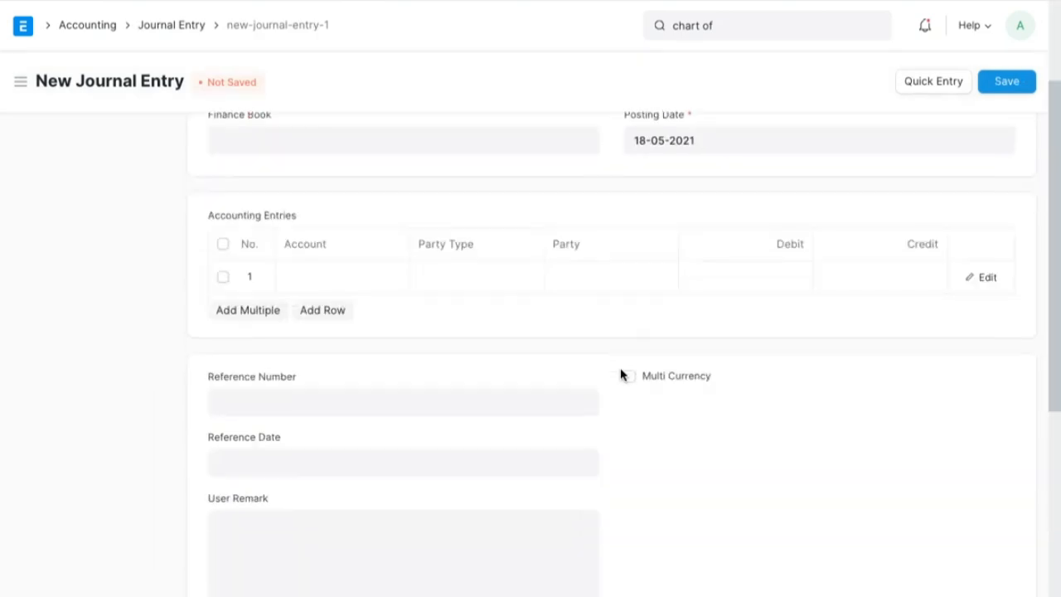
{"action": "left_click", "coordinate": [380, 280]}
{"action": "type", "text": "HS"}
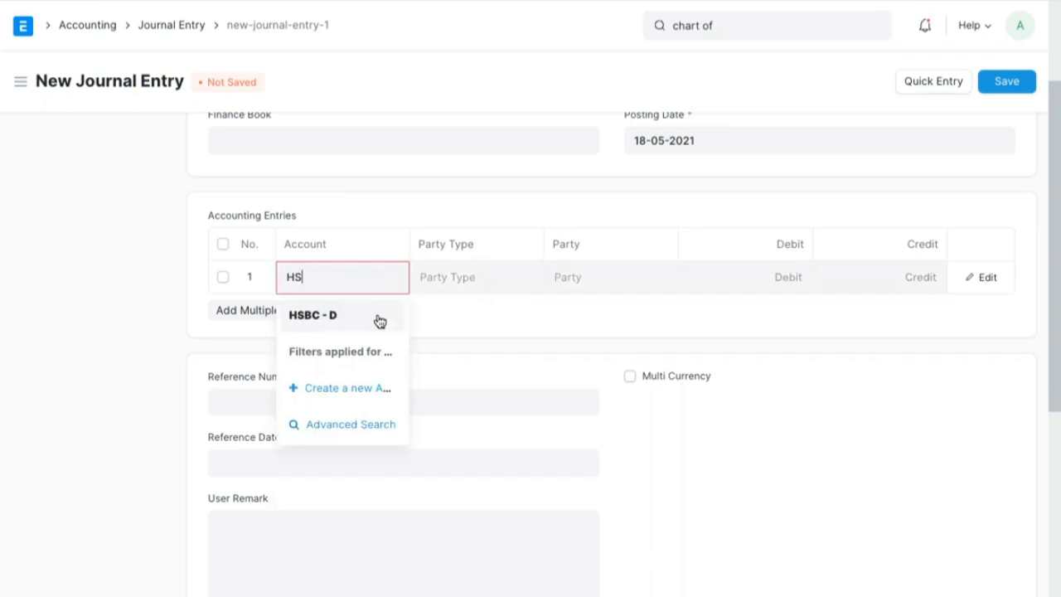
{"action": "left_click", "coordinate": [379, 317]}
{"action": "left_click", "coordinate": [379, 283]}
{"action": "key", "text": "BackSpace"}
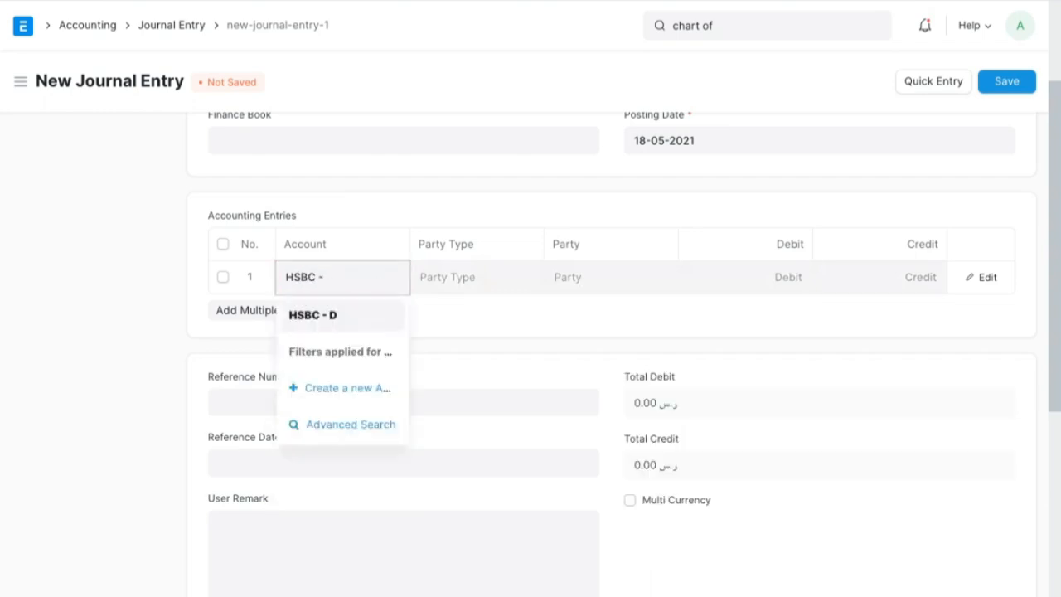
- Set the first accounting row to the shareholder's equity account with a credit of 2000 and go on to a second row
{"action": "type", "text": "Joh"}
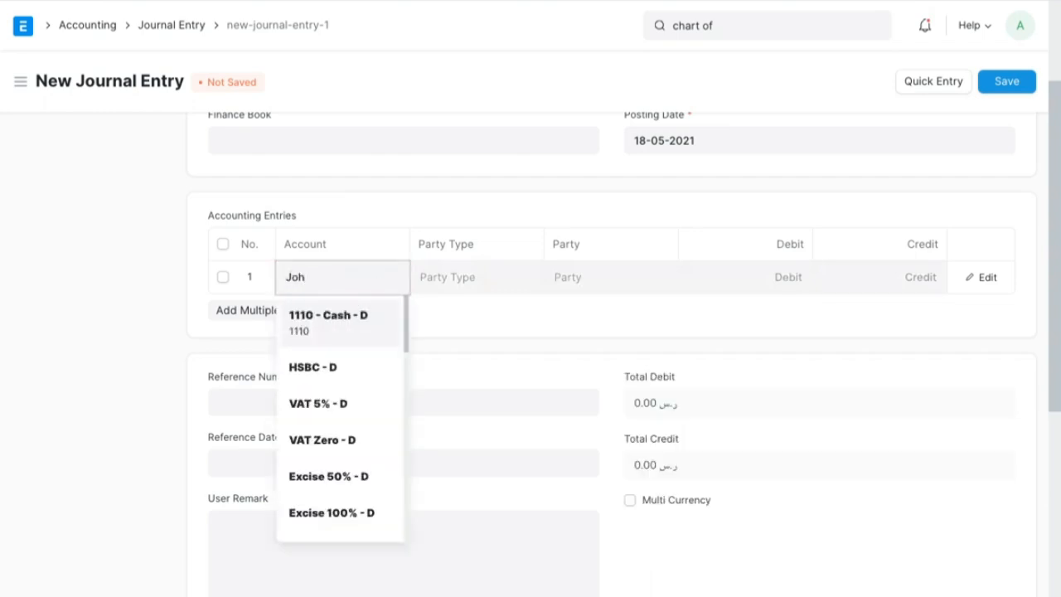
{"action": "left_click", "coordinate": [364, 323]}
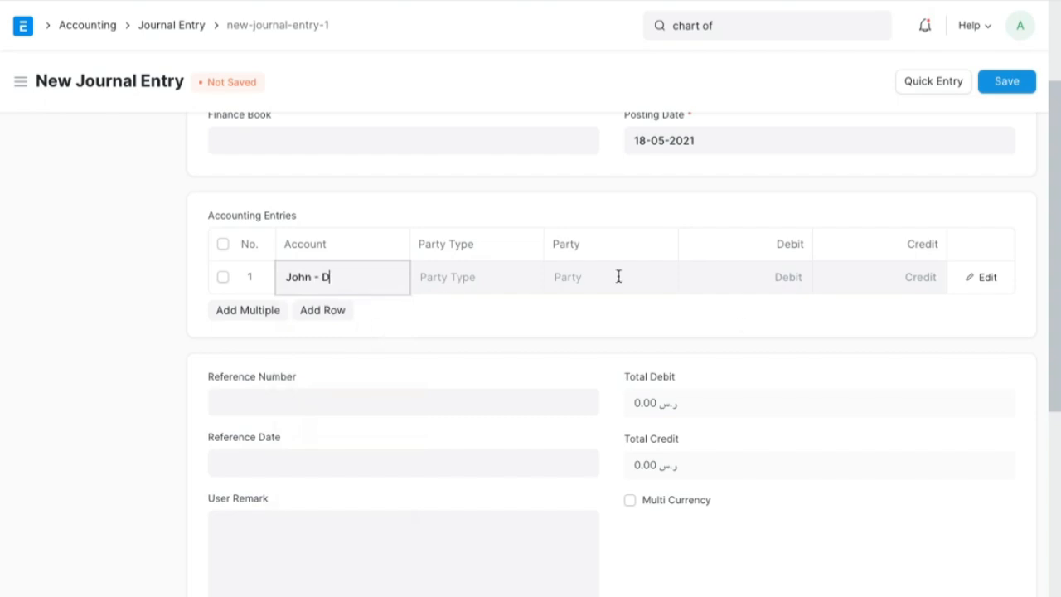
{"action": "left_click", "coordinate": [906, 279]}
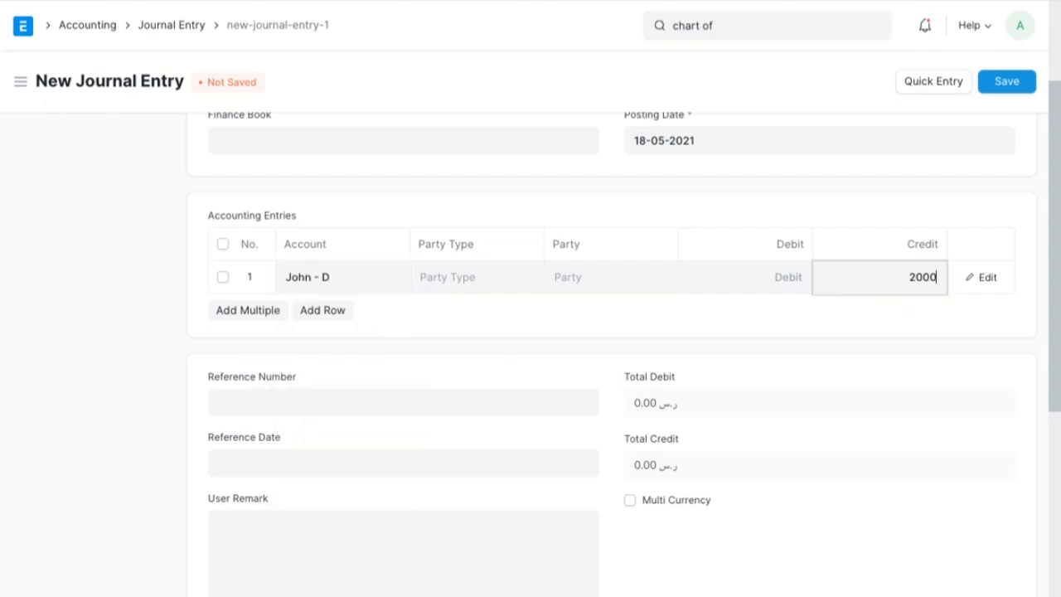
{"action": "key", "text": "Tab"}
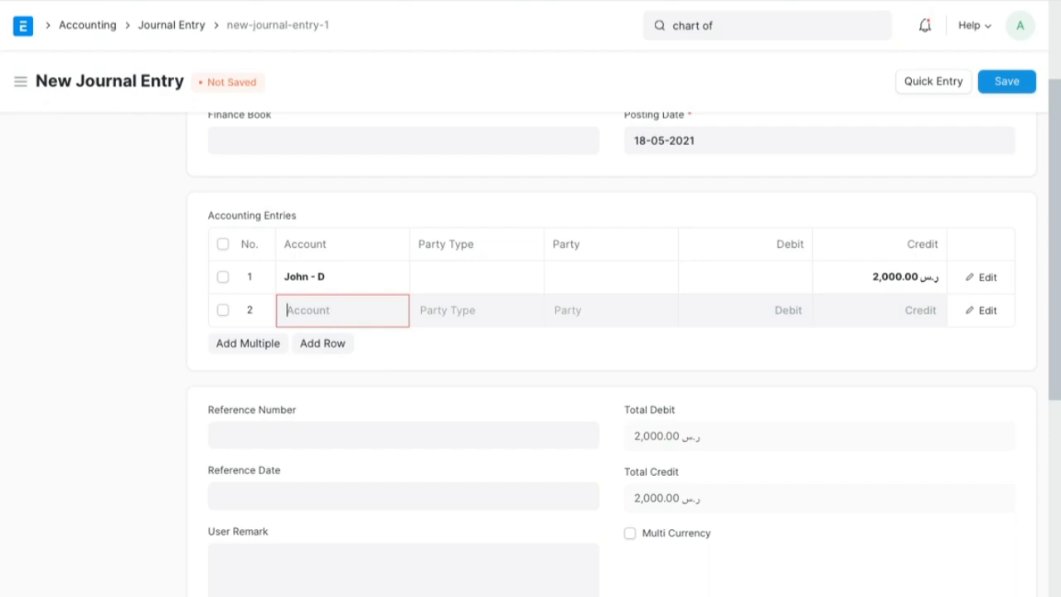
- Choose HSBC - D as the balancing debit account in the second accounting row
{"action": "type", "text": "Hs"}
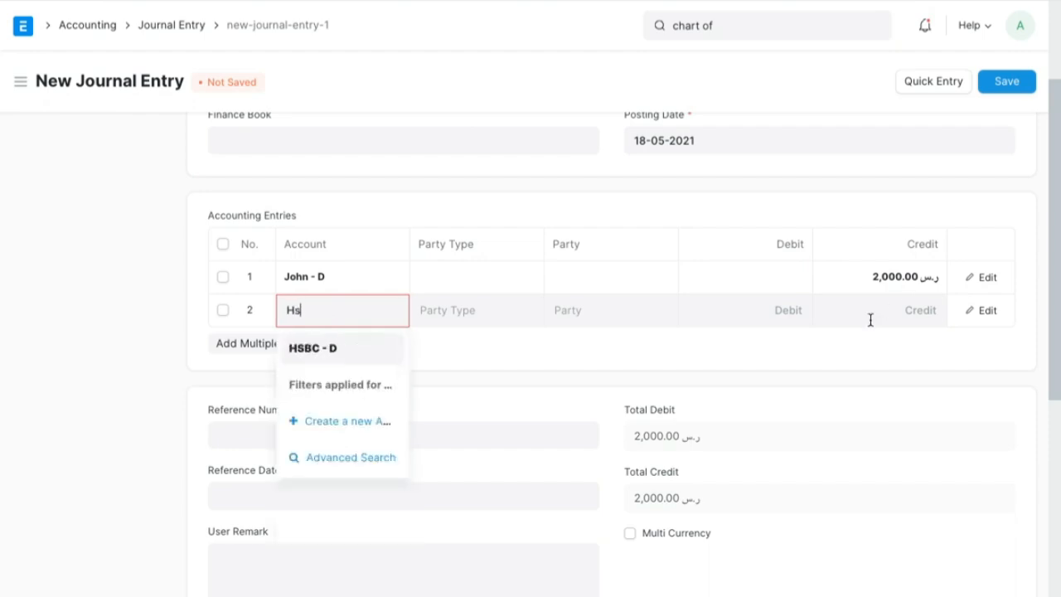
{"action": "left_click", "coordinate": [365, 353]}
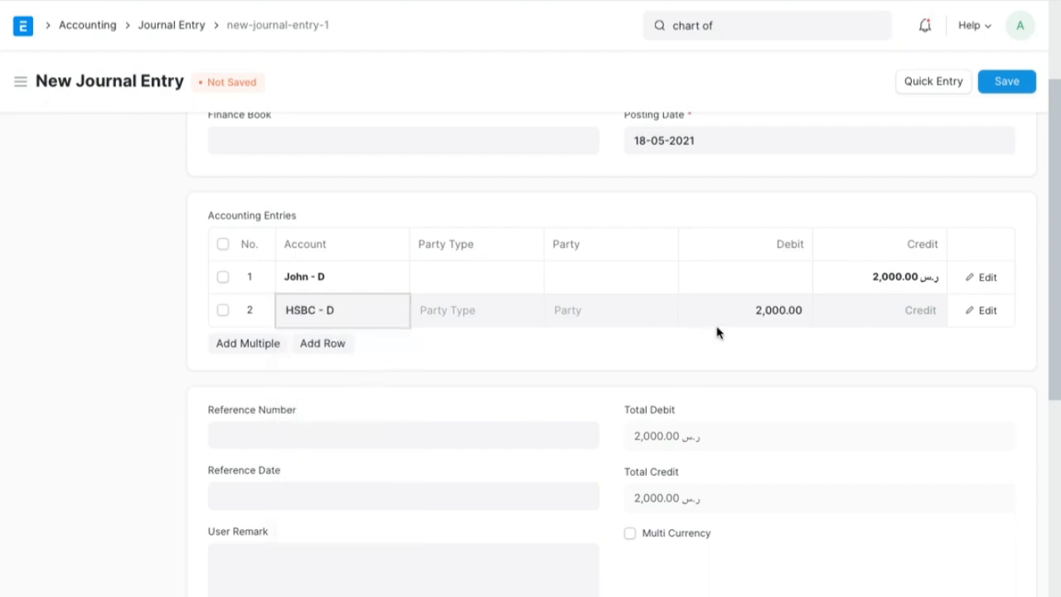
{"action": "left_click", "coordinate": [764, 475]}
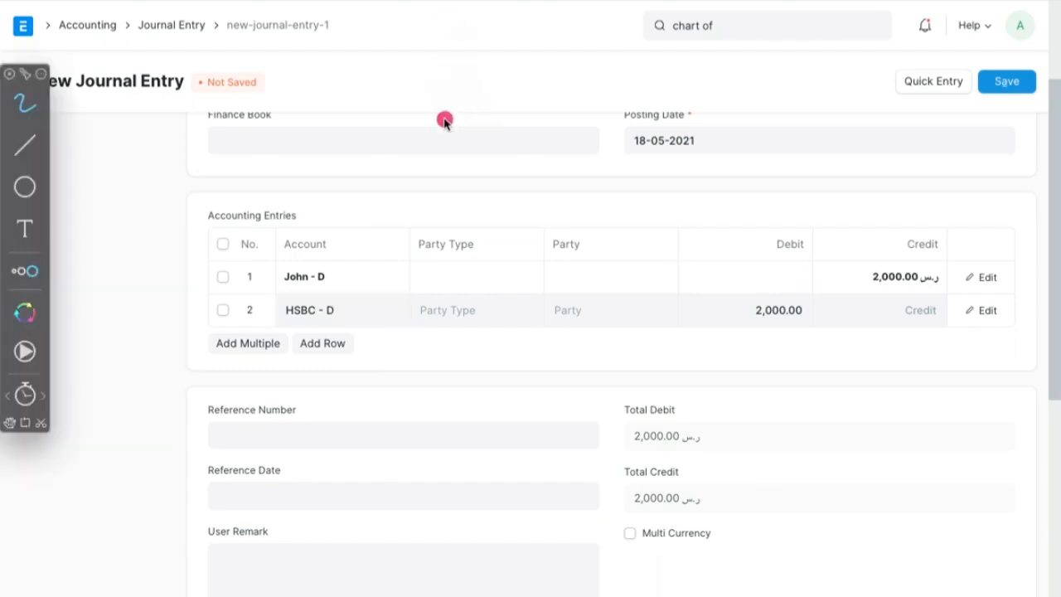
{"action": "mouse_move", "coordinate": [898, 238]}
{"action": "left_mouse_down"}
{"action": "mouse_move", "coordinate": [860, 240]}
{"action": "mouse_move", "coordinate": [945, 290]}
{"action": "mouse_move", "coordinate": [910, 239]}
{"action": "left_mouse_up"}
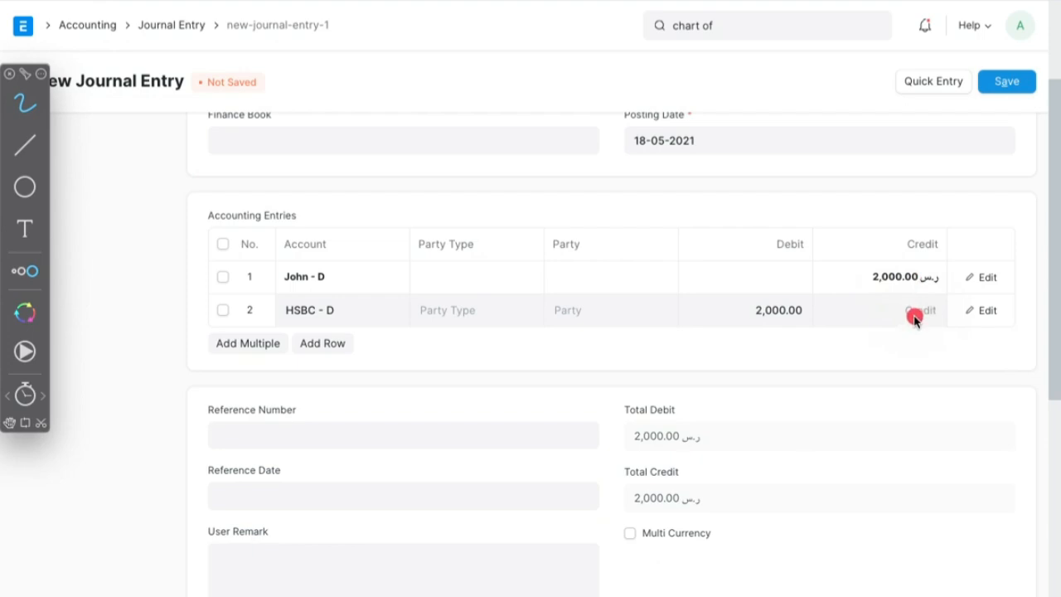
{"action": "mouse_move", "coordinate": [825, 293]}
{"action": "left_mouse_down"}
{"action": "mouse_move", "coordinate": [758, 274]}
{"action": "mouse_move", "coordinate": [854, 320]}
{"action": "mouse_move", "coordinate": [794, 296]}
{"action": "left_mouse_up"}
{"action": "mouse_move", "coordinate": [921, 250]}
{"action": "left_mouse_down"}
{"action": "mouse_move", "coordinate": [834, 275]}
{"action": "mouse_move", "coordinate": [963, 290]}
{"action": "mouse_move", "coordinate": [954, 261]}
{"action": "left_mouse_up"}
{"action": "mouse_move", "coordinate": [804, 283]}
{"action": "left_mouse_down"}
{"action": "mouse_move", "coordinate": [734, 283]}
{"action": "mouse_move", "coordinate": [812, 346]}
{"action": "left_mouse_up"}
{"action": "left_click_drag", "start_coordinate": [824, 290], "coordinate": [795, 264]}
{"action": "mouse_move", "coordinate": [858, 317]}
{"action": "left_mouse_down"}
{"action": "mouse_move", "coordinate": [886, 276]}
{"action": "mouse_move", "coordinate": [902, 276]}
{"action": "mouse_move", "coordinate": [902, 305]}
{"action": "left_mouse_up"}
{"action": "left_click_drag", "start_coordinate": [862, 267], "coordinate": [794, 308]}
{"action": "left_click_drag", "start_coordinate": [776, 284], "coordinate": [830, 281]}
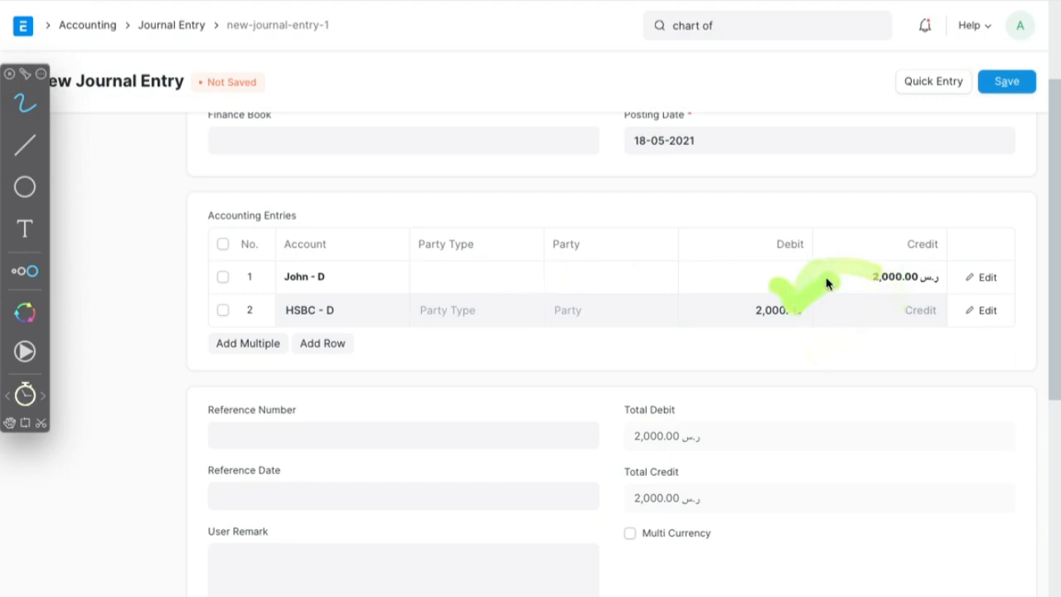
{"action": "mouse_move", "coordinate": [822, 211]}
{"action": "left_mouse_down"}
{"action": "mouse_move", "coordinate": [777, 214]}
{"action": "mouse_move", "coordinate": [788, 208]}
{"action": "left_mouse_up"}
{"action": "mouse_move", "coordinate": [937, 210]}
{"action": "left_mouse_down"}
{"action": "mouse_move", "coordinate": [959, 268]}
{"action": "mouse_move", "coordinate": [893, 209]}
{"action": "left_mouse_up"}
{"action": "mouse_move", "coordinate": [821, 209]}
{"action": "left_mouse_down"}
{"action": "mouse_move", "coordinate": [755, 208]}
{"action": "mouse_move", "coordinate": [840, 224]}
{"action": "mouse_move", "coordinate": [775, 191]}
{"action": "left_mouse_up"}
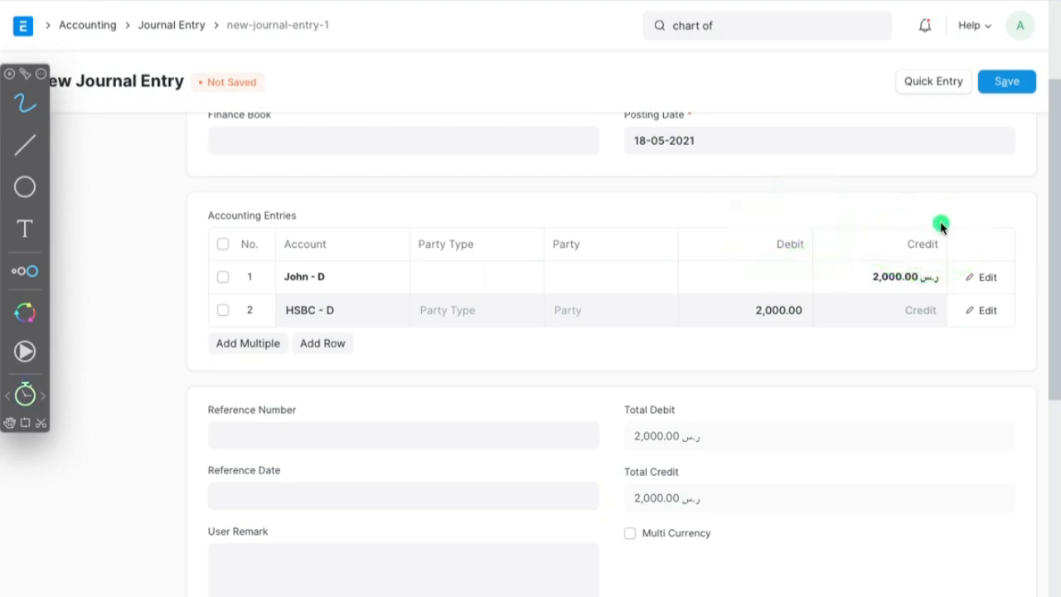
{"action": "mouse_move", "coordinate": [927, 226]}
{"action": "left_mouse_down"}
{"action": "mouse_move", "coordinate": [870, 232]}
{"action": "mouse_move", "coordinate": [960, 244]}
{"action": "mouse_move", "coordinate": [908, 207]}
{"action": "left_mouse_up"}
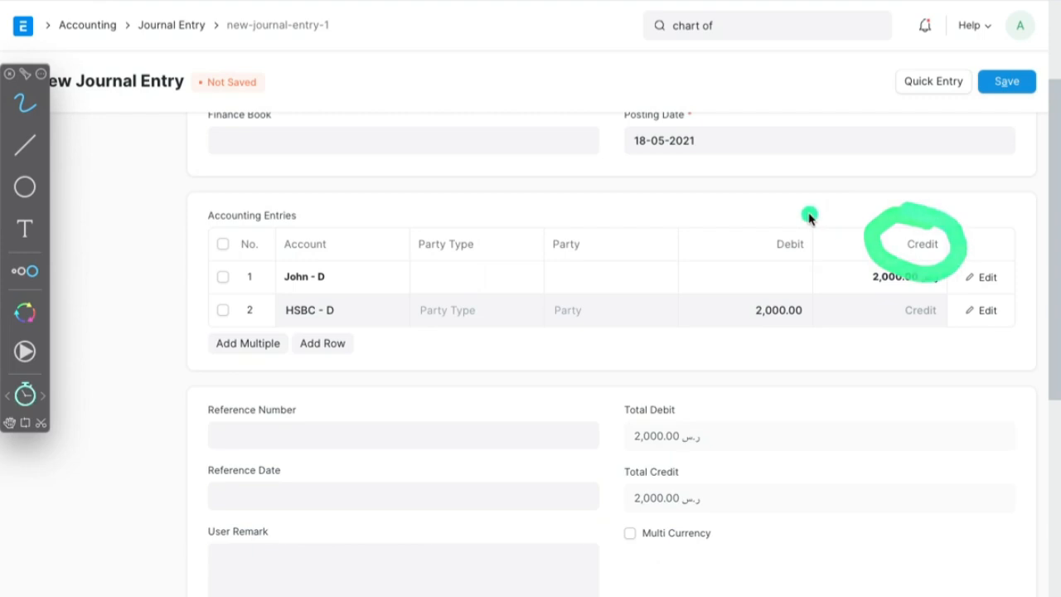
{"action": "mouse_move", "coordinate": [822, 211]}
{"action": "left_mouse_down"}
{"action": "mouse_move", "coordinate": [758, 258]}
{"action": "mouse_move", "coordinate": [798, 209]}
{"action": "mouse_move", "coordinate": [812, 207]}
{"action": "left_mouse_up"}
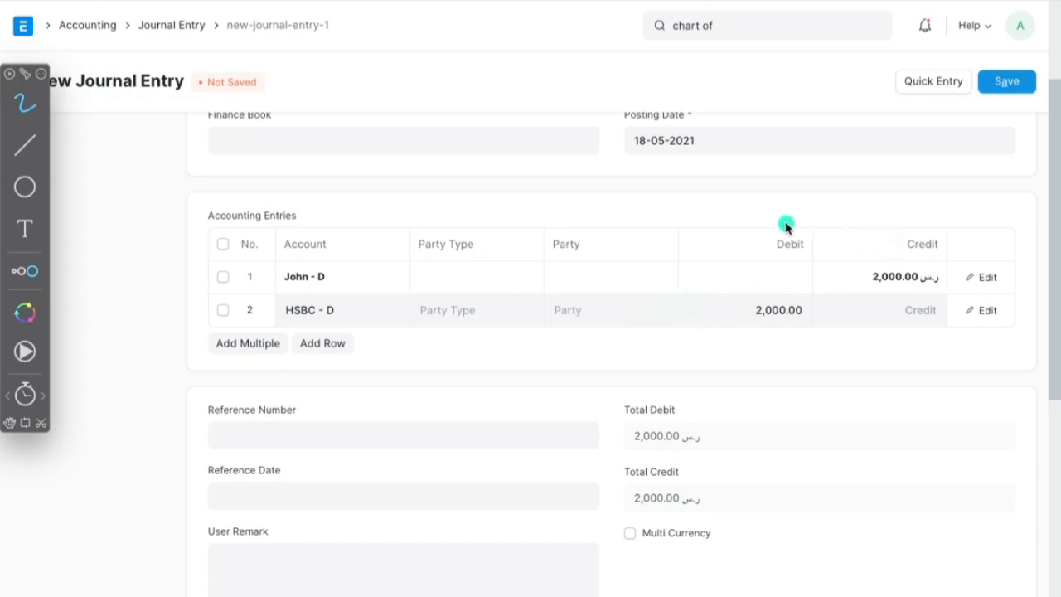
{"action": "mouse_move", "coordinate": [704, 224]}
{"action": "left_mouse_down"}
{"action": "mouse_move", "coordinate": [823, 216]}
{"action": "mouse_move", "coordinate": [937, 347]}
{"action": "mouse_move", "coordinate": [747, 344]}
{"action": "mouse_move", "coordinate": [742, 213]}
{"action": "left_mouse_up"}
{"action": "key", "text": "Escape"}
- Review the journal entry's header and accounting rows, and save the entry
{"action": "scroll", "coordinate": [717, 290], "scroll_direction": "up", "scroll_amount": 2}
{"action": "scroll", "coordinate": [717, 290], "scroll_direction": "down", "scroll_amount": 1}
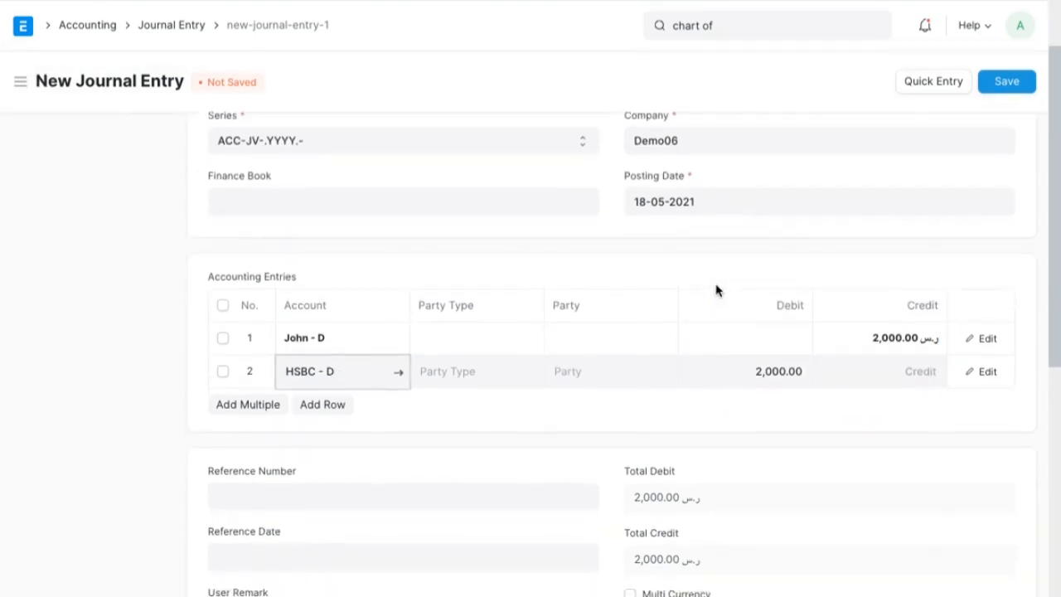
{"action": "left_click", "coordinate": [1004, 82]}
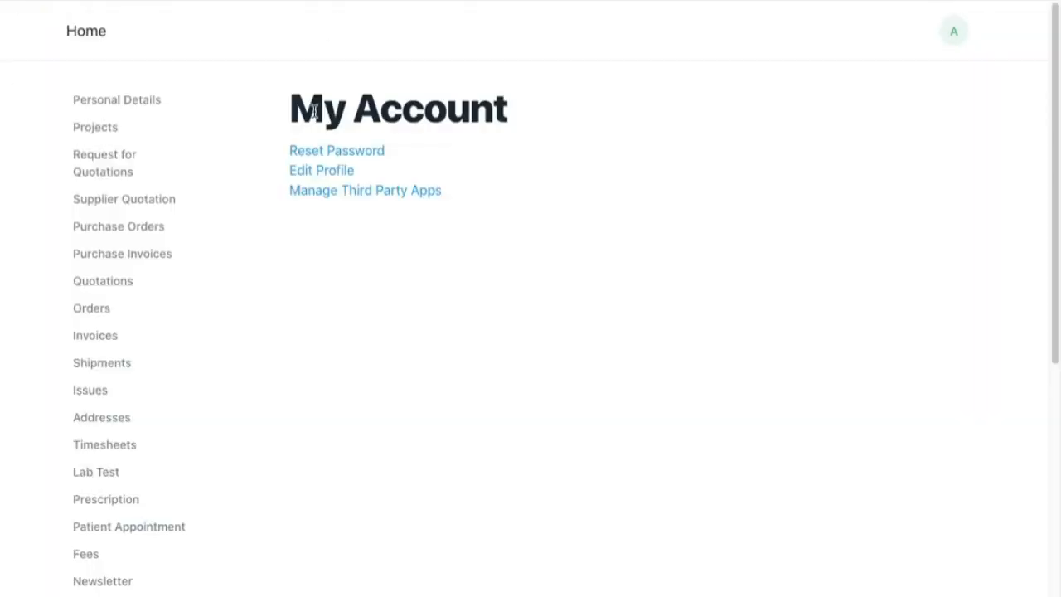
- Switch from the My Account page to the desk and look through the modules in the Accounting workspace
{"action": "left_click", "coordinate": [955, 35]}
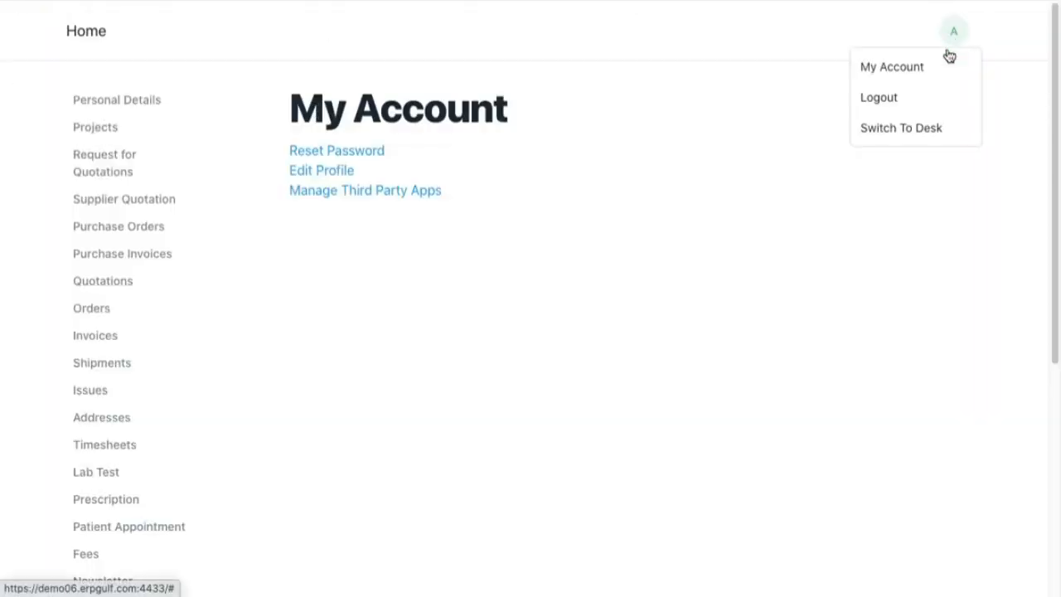
{"action": "left_click", "coordinate": [914, 136]}
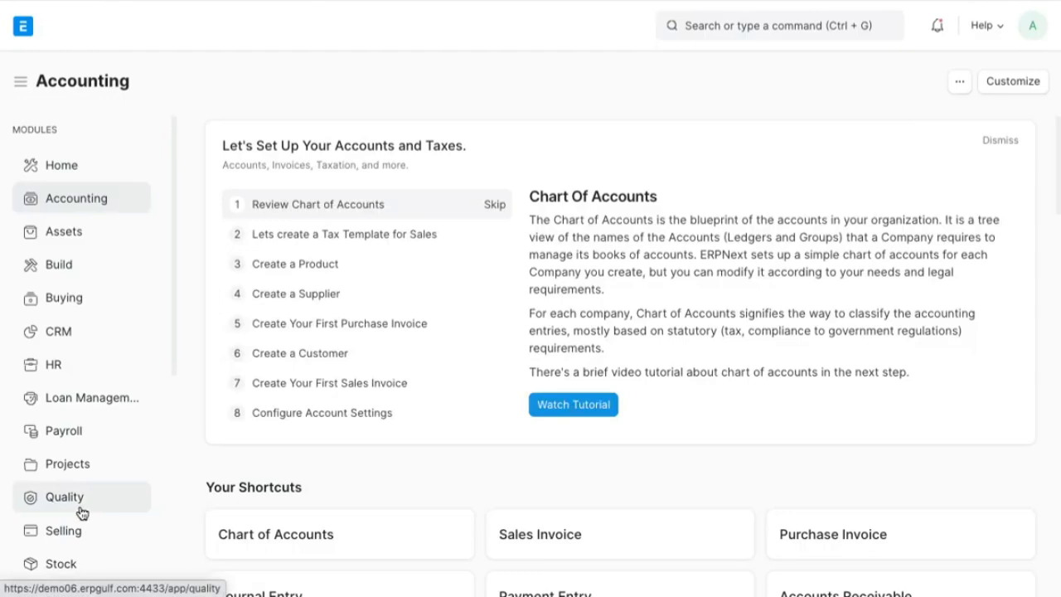
{"action": "scroll", "coordinate": [81, 514], "scroll_direction": "down", "scroll_amount": 1}
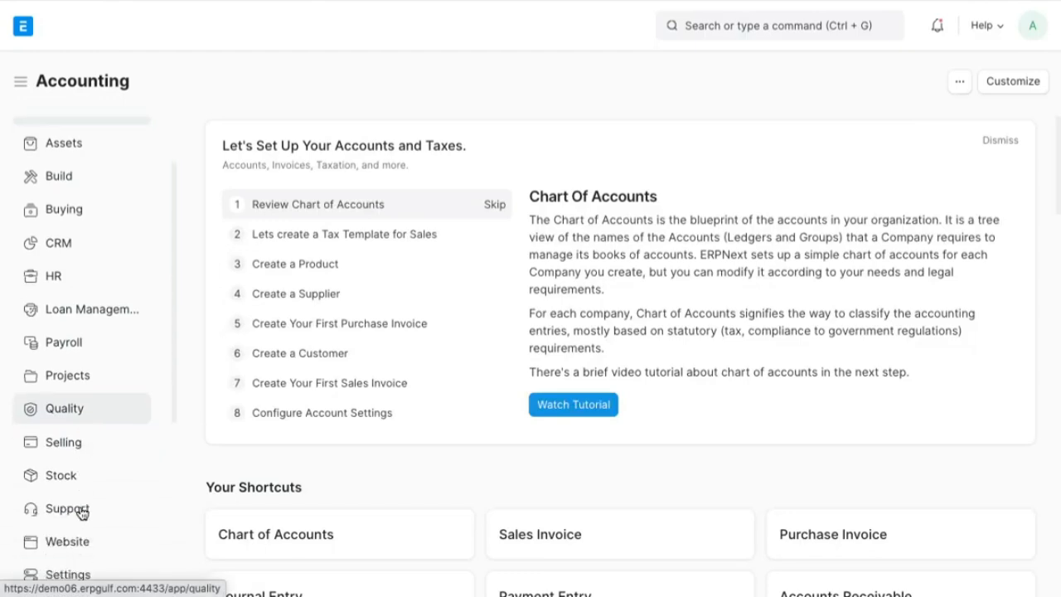
{"action": "scroll", "coordinate": [79, 510], "scroll_direction": "down", "scroll_amount": 1}
{"action": "scroll", "coordinate": [81, 511], "scroll_direction": "up", "scroll_amount": 3}
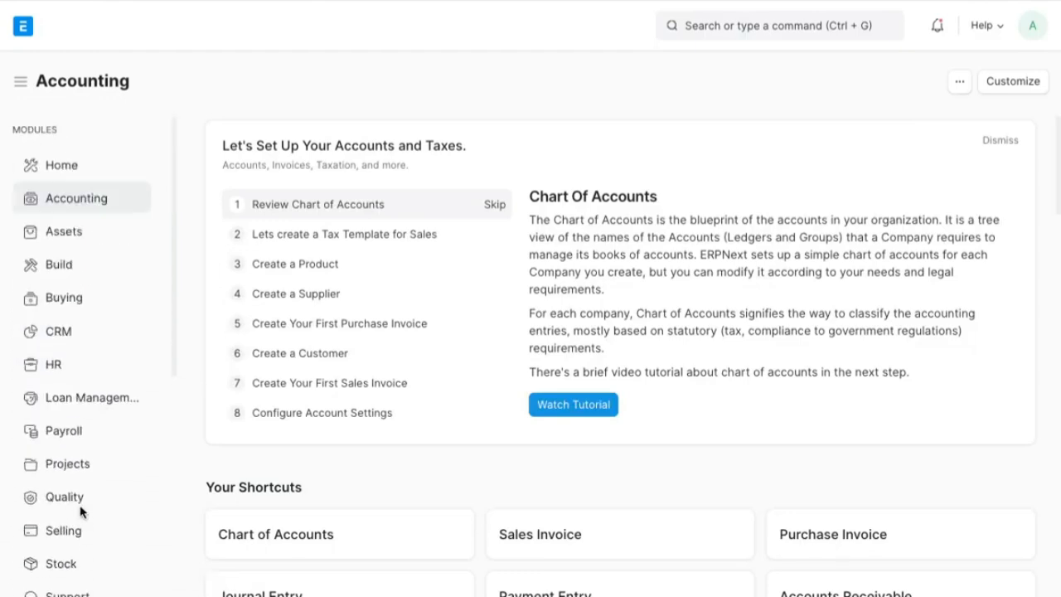
- Open Demo06's Chart of Accounts and examine the balances of the top-level account groups
{"action": "scroll", "coordinate": [370, 384], "scroll_direction": "down", "scroll_amount": 2}
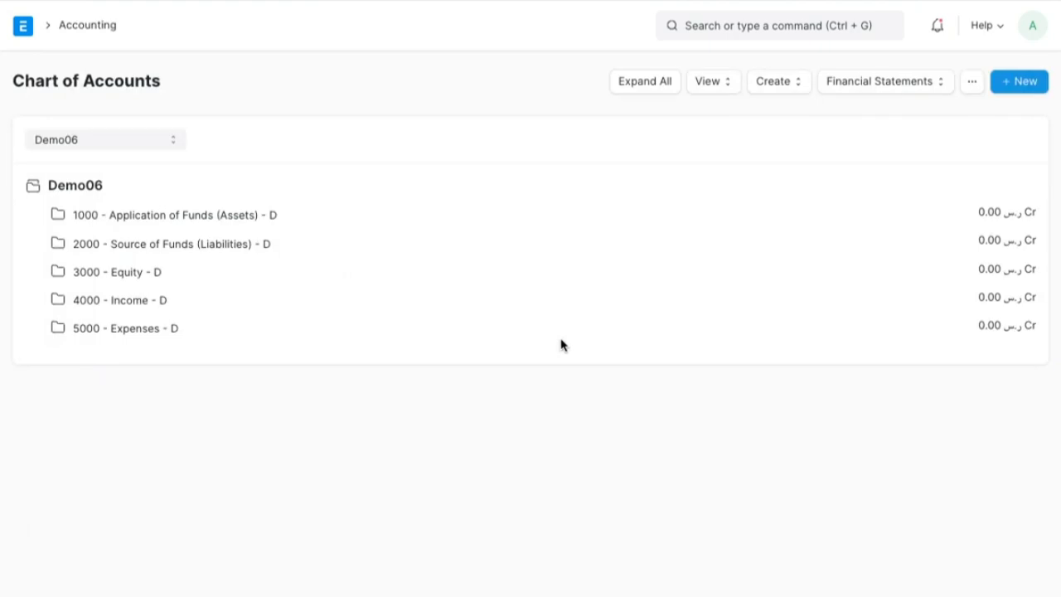
{"action": "key", "text": "alt+Tab"}
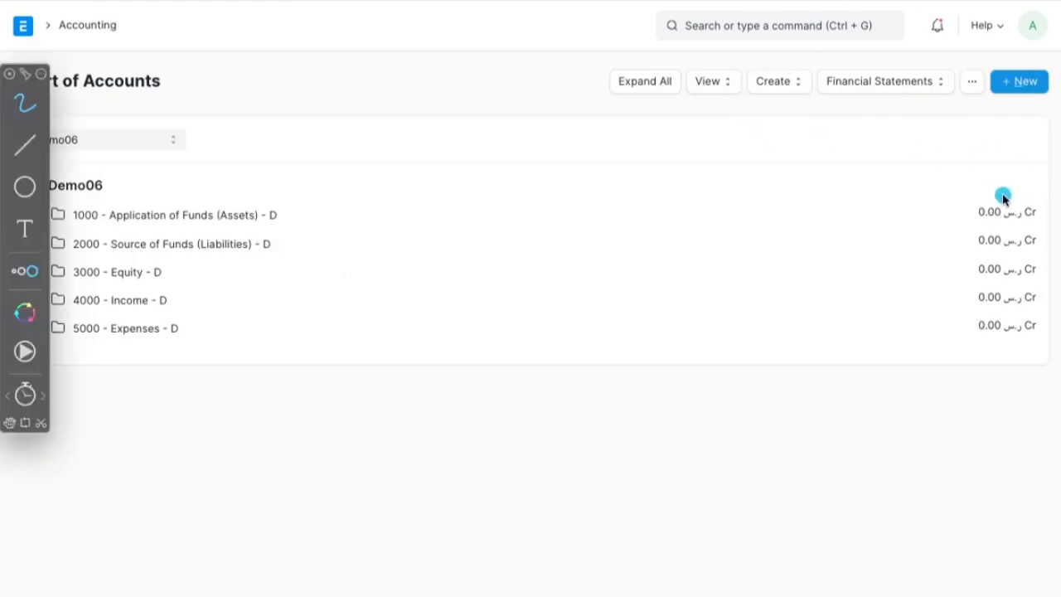
{"action": "mouse_move", "coordinate": [1005, 192]}
{"action": "left_mouse_down"}
{"action": "mouse_move", "coordinate": [909, 301]}
{"action": "mouse_move", "coordinate": [1059, 310]}
{"action": "mouse_move", "coordinate": [1057, 186]}
{"action": "mouse_move", "coordinate": [985, 171]}
{"action": "mouse_move", "coordinate": [932, 174]}
{"action": "left_mouse_up"}
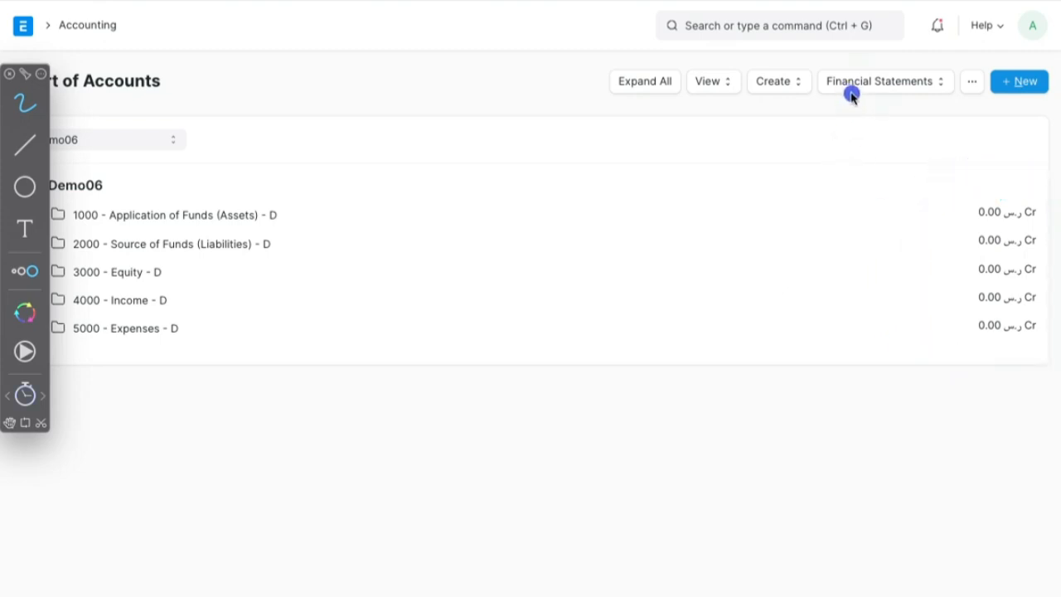
{"action": "key", "text": "Escape"}
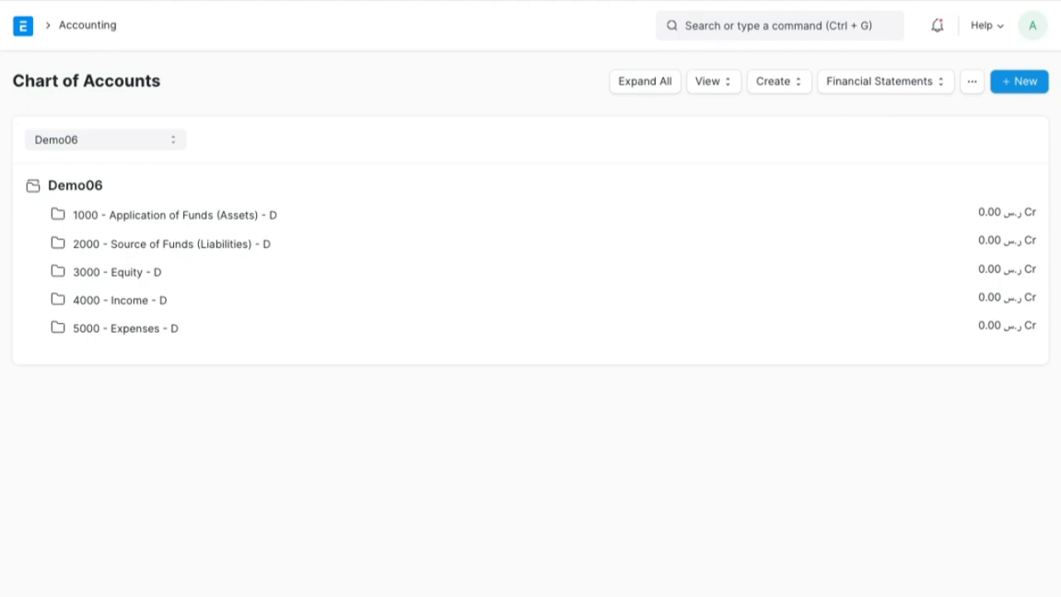
- Return to the draft journal entry ACC-JV-2021-00001, check its header and submit it permanently
{"action": "left_click", "coordinate": [100, 0]}
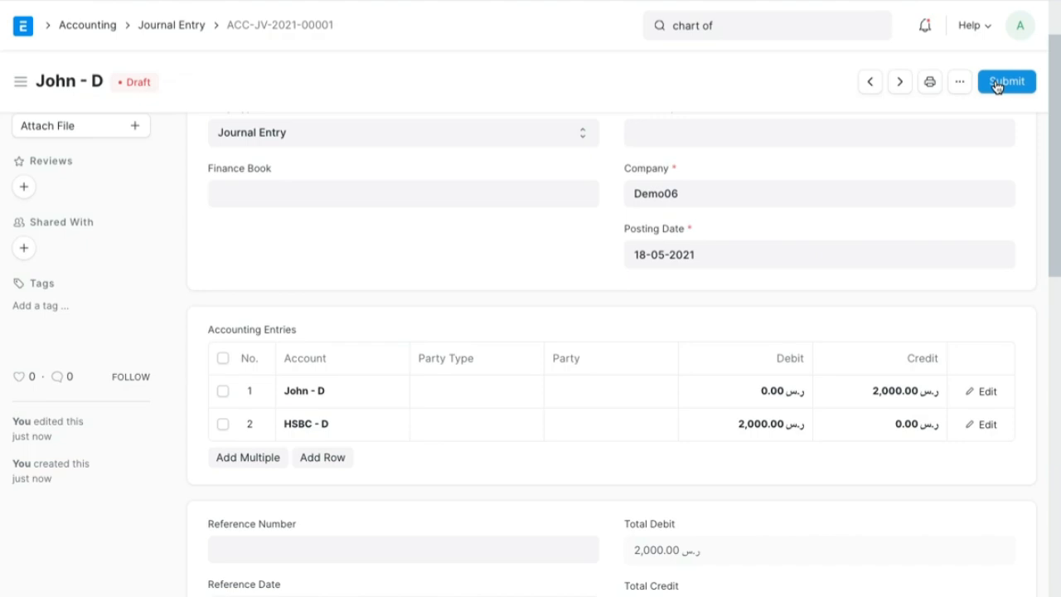
{"action": "scroll", "coordinate": [964, 153], "scroll_direction": "up", "scroll_amount": 1}
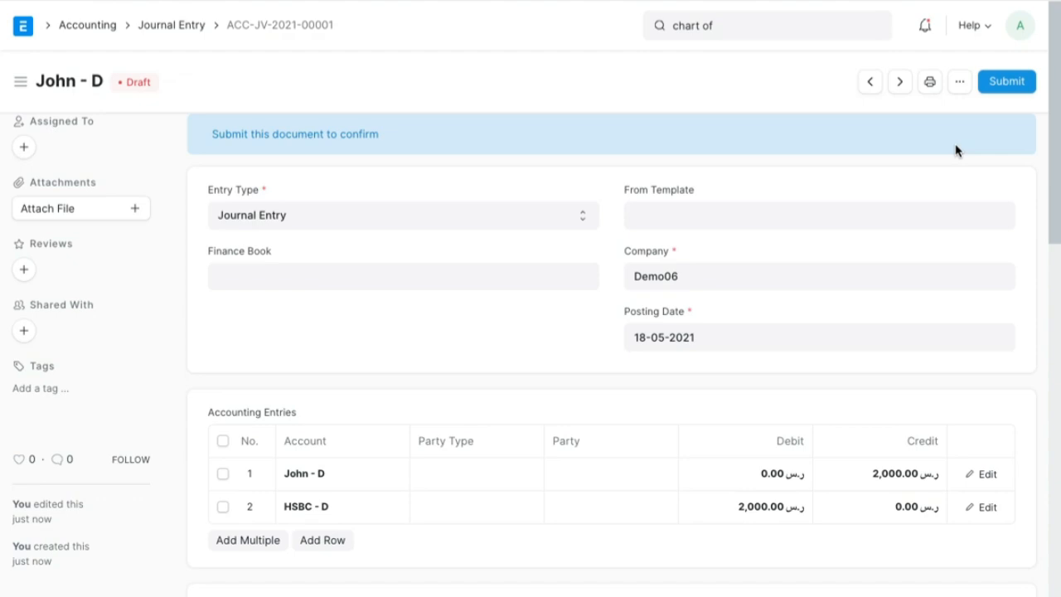
{"action": "left_click", "coordinate": [999, 81]}
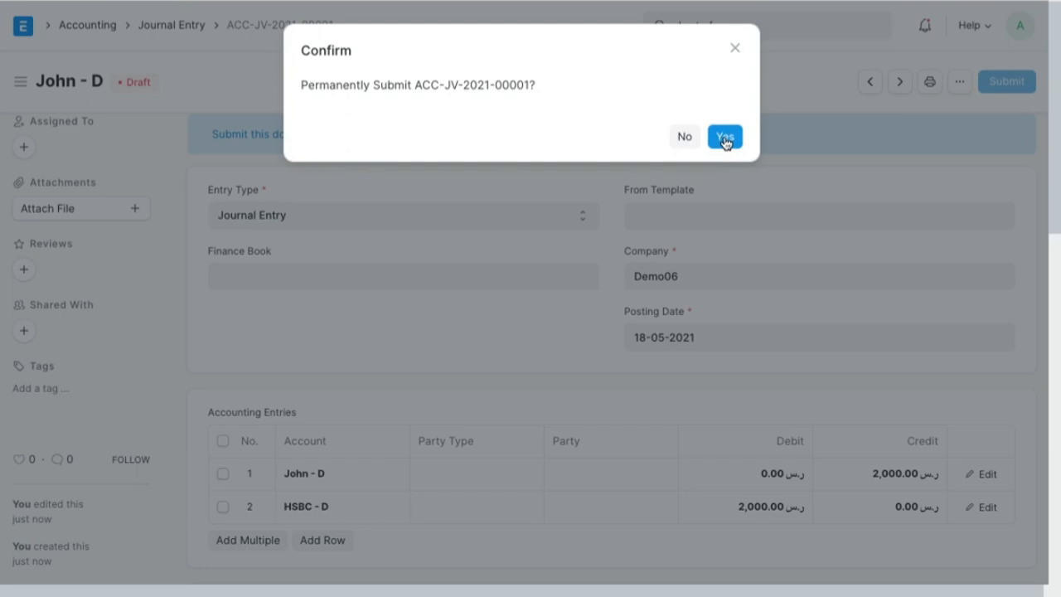
{"action": "left_click", "coordinate": [726, 137]}
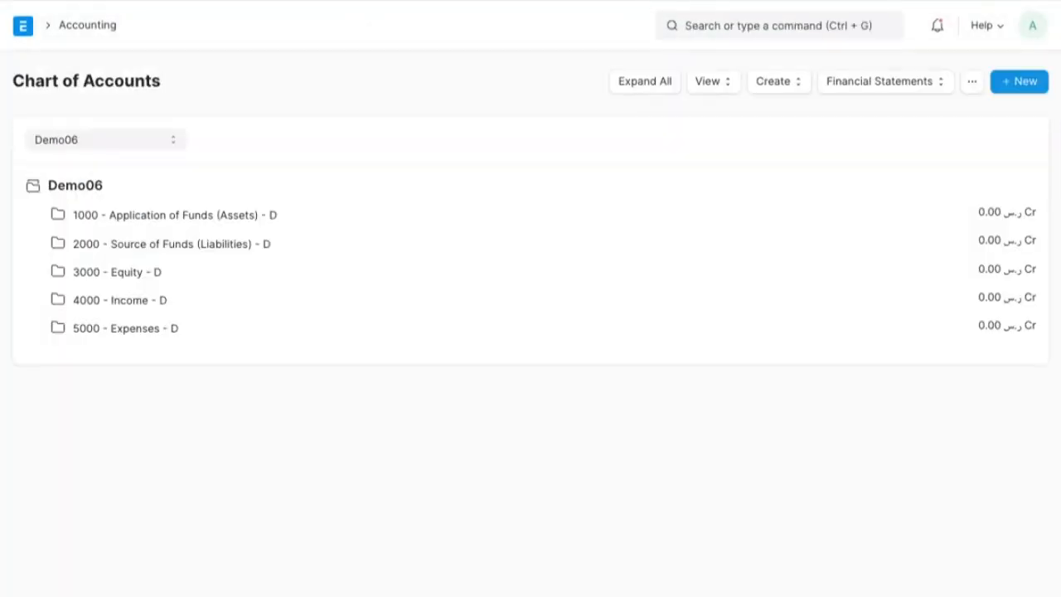
- Reload the Chart of Accounts and mark the Assets and Equity balances with on-screen annotations
{"action": "key", "text": "ctrl+r"}
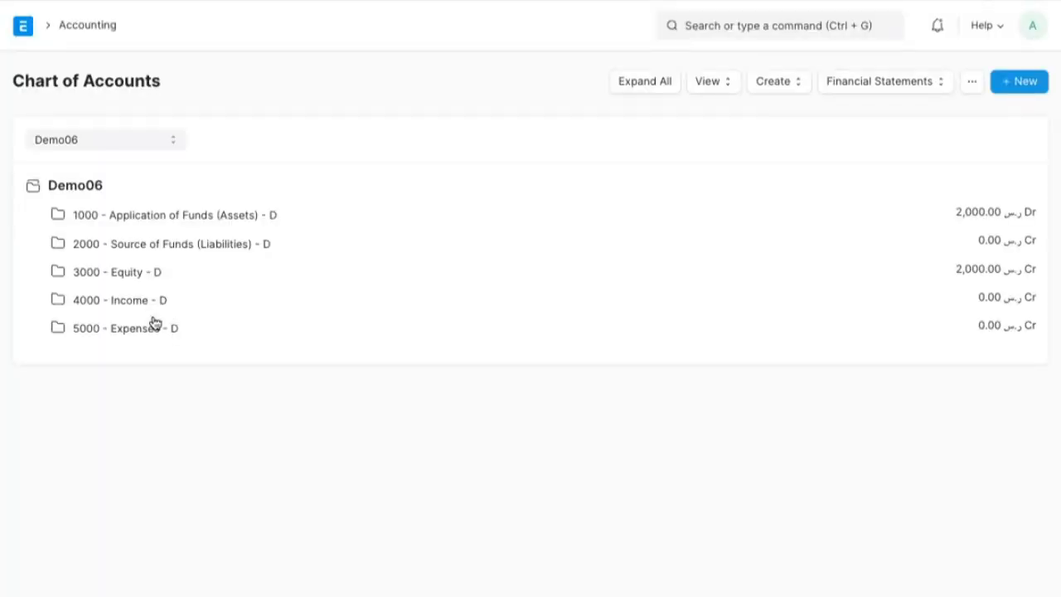
{"action": "key", "text": "alt+Tab"}
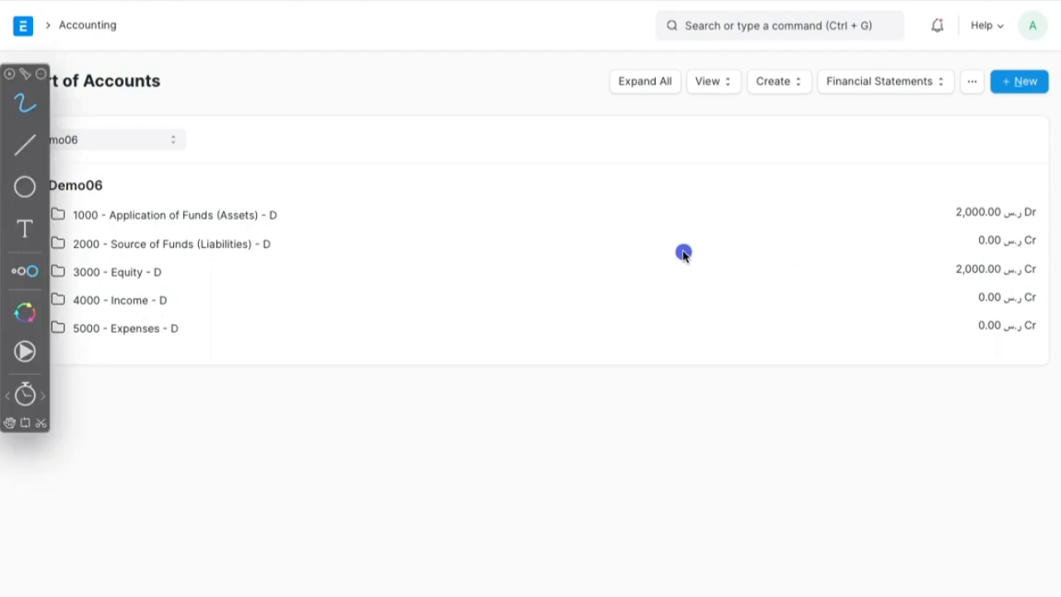
{"action": "mouse_move", "coordinate": [1020, 199]}
{"action": "left_mouse_down"}
{"action": "mouse_move", "coordinate": [971, 247]}
{"action": "mouse_move", "coordinate": [1041, 208]}
{"action": "left_mouse_up"}
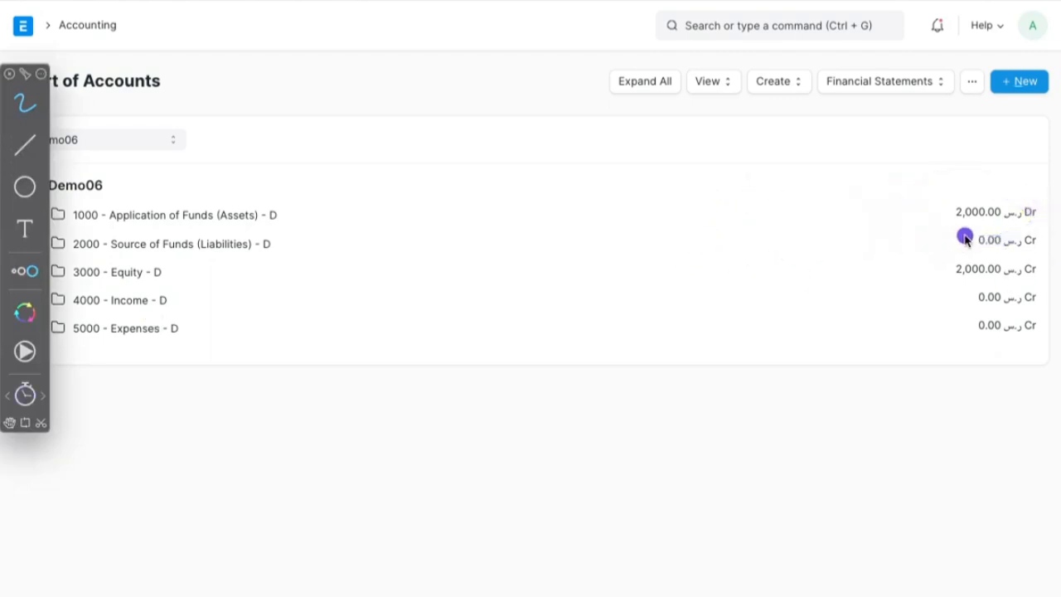
{"action": "mouse_move", "coordinate": [1016, 192]}
{"action": "left_mouse_down"}
{"action": "mouse_move", "coordinate": [1007, 227]}
{"action": "mouse_move", "coordinate": [1038, 199]}
{"action": "left_mouse_up"}
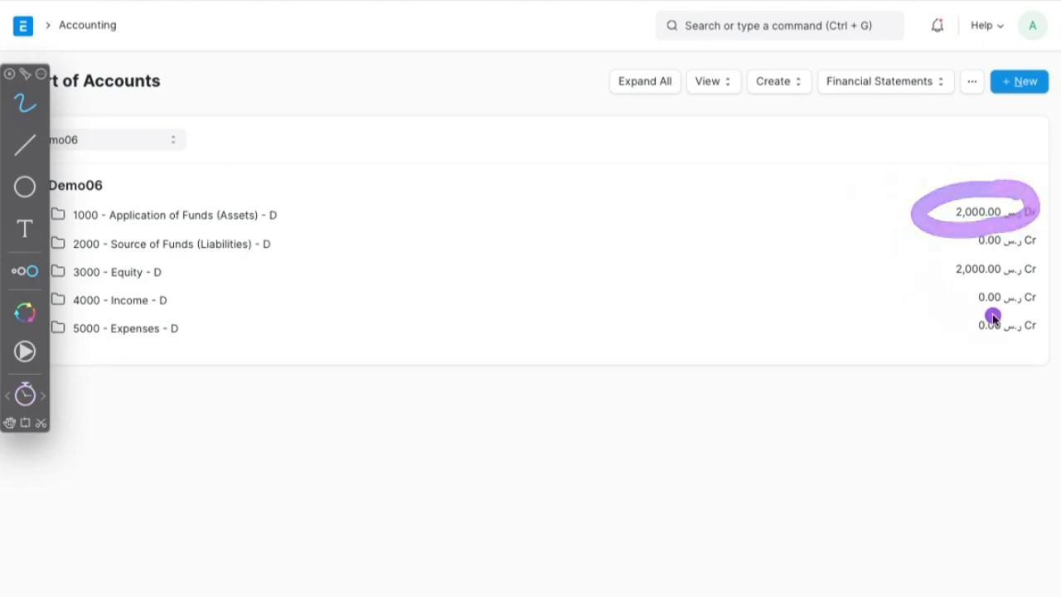
{"action": "mouse_move", "coordinate": [1039, 274]}
{"action": "left_mouse_down"}
{"action": "mouse_move", "coordinate": [1026, 263]}
{"action": "mouse_move", "coordinate": [919, 287]}
{"action": "mouse_move", "coordinate": [932, 240]}
{"action": "left_mouse_up"}
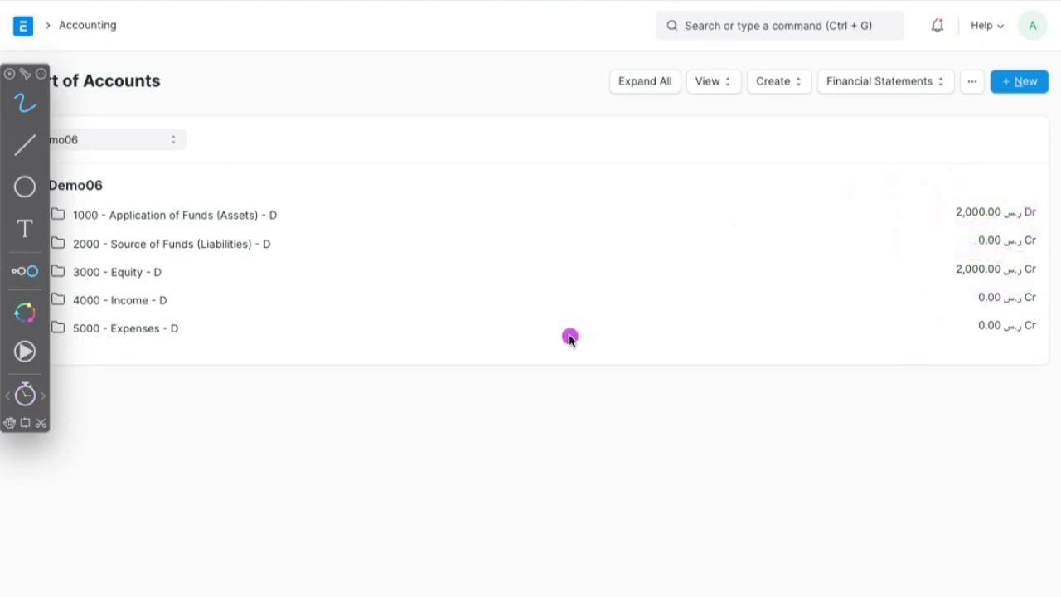
{"action": "key", "text": "Escape"}
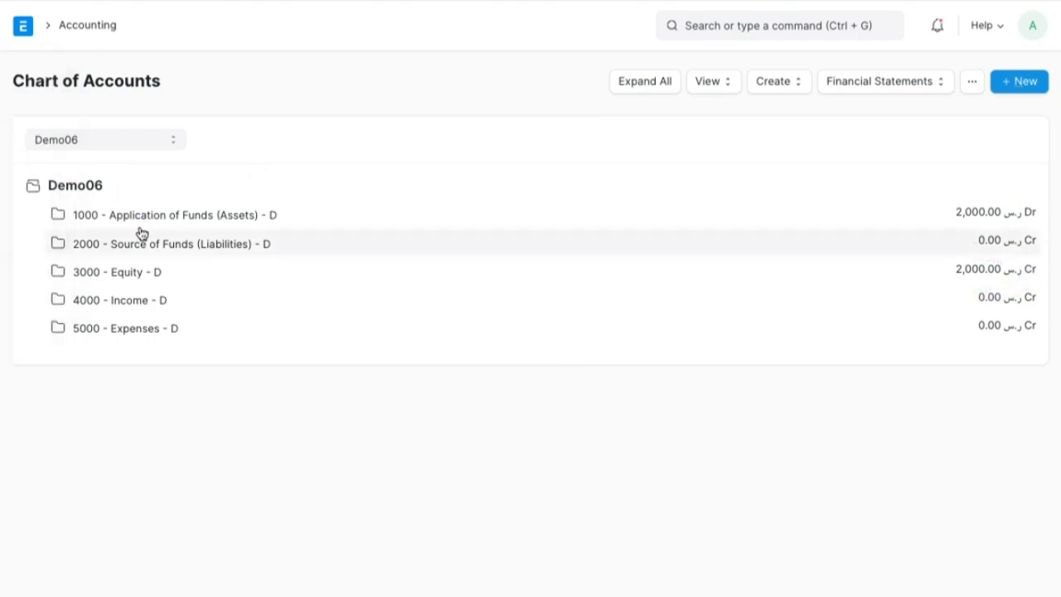
- Expand Application of Funds (Assets) and its Current Assets group to check the Bank Accounts balance
{"action": "left_click", "coordinate": [164, 222]}
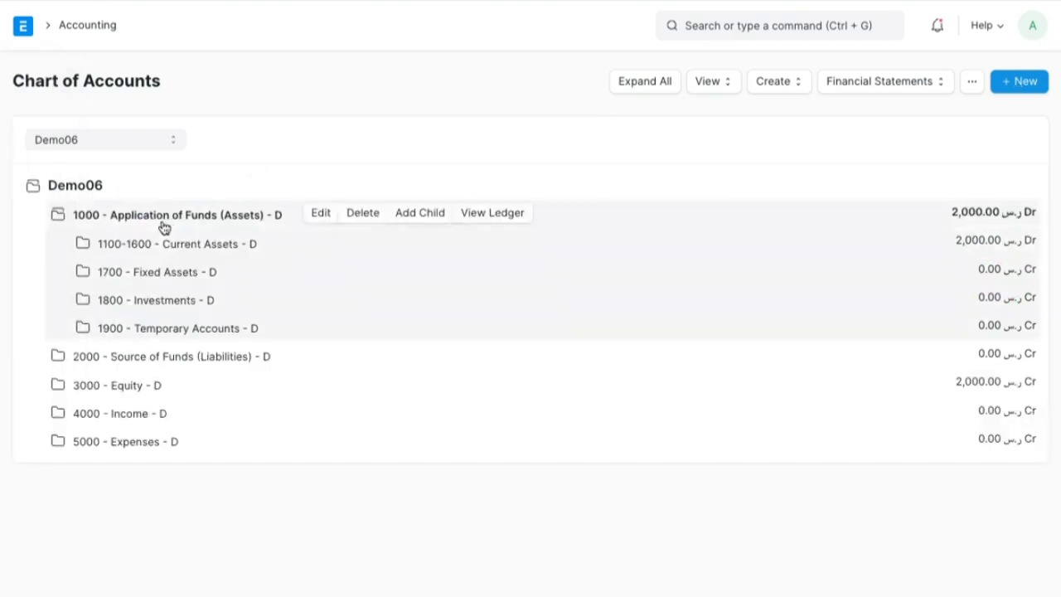
{"action": "left_click", "coordinate": [177, 249]}
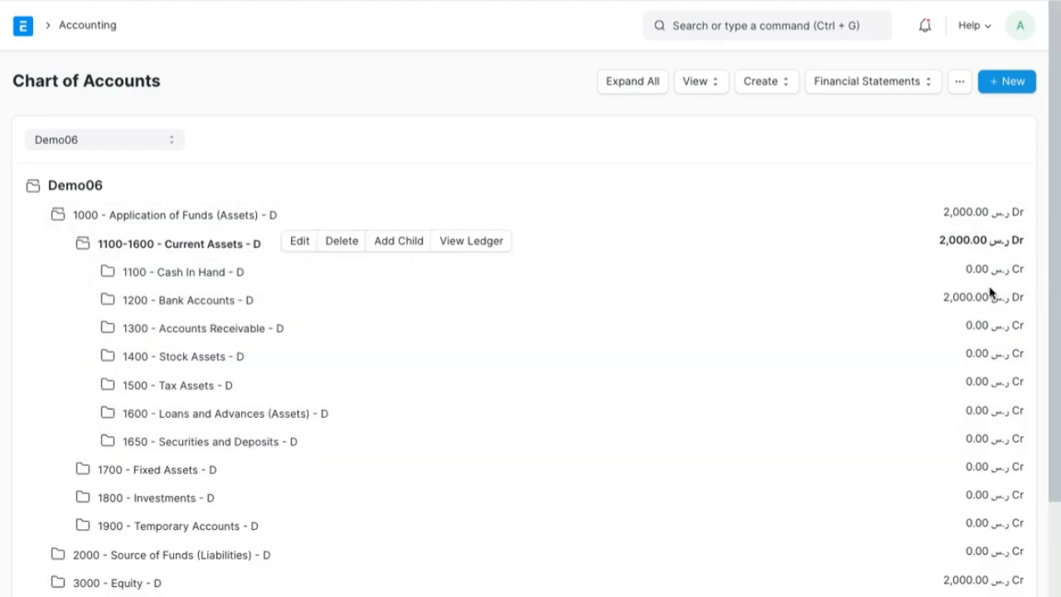
{"action": "left_click_drag", "start_coordinate": [993, 280], "coordinate": [1042, 338]}
{"action": "scroll", "coordinate": [1042, 337], "scroll_direction": "down", "scroll_amount": 2}
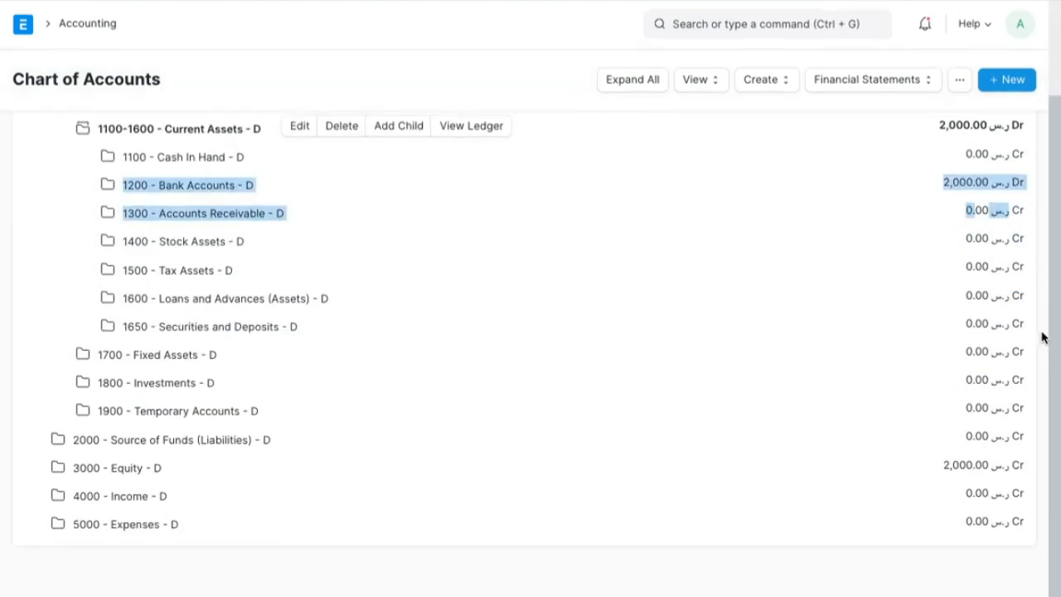
- Expand Equity and its Share holders group, inspect the Share holders general ledger, and return to the Chart of Accounts
{"action": "left_click", "coordinate": [124, 474]}
{"action": "scroll", "coordinate": [124, 469], "scroll_direction": "down", "scroll_amount": 2}
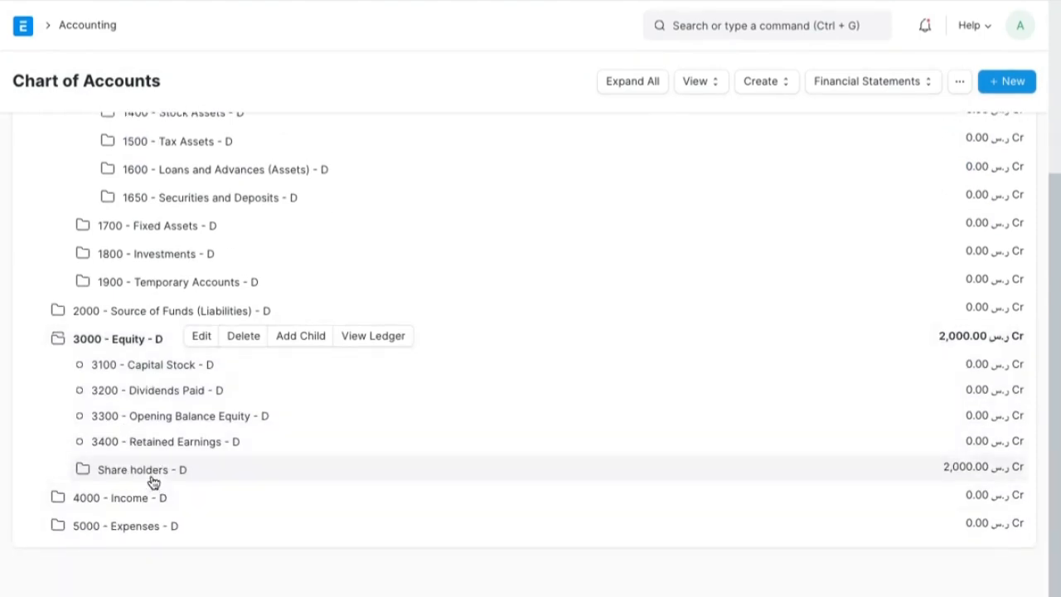
{"action": "left_click", "coordinate": [153, 477]}
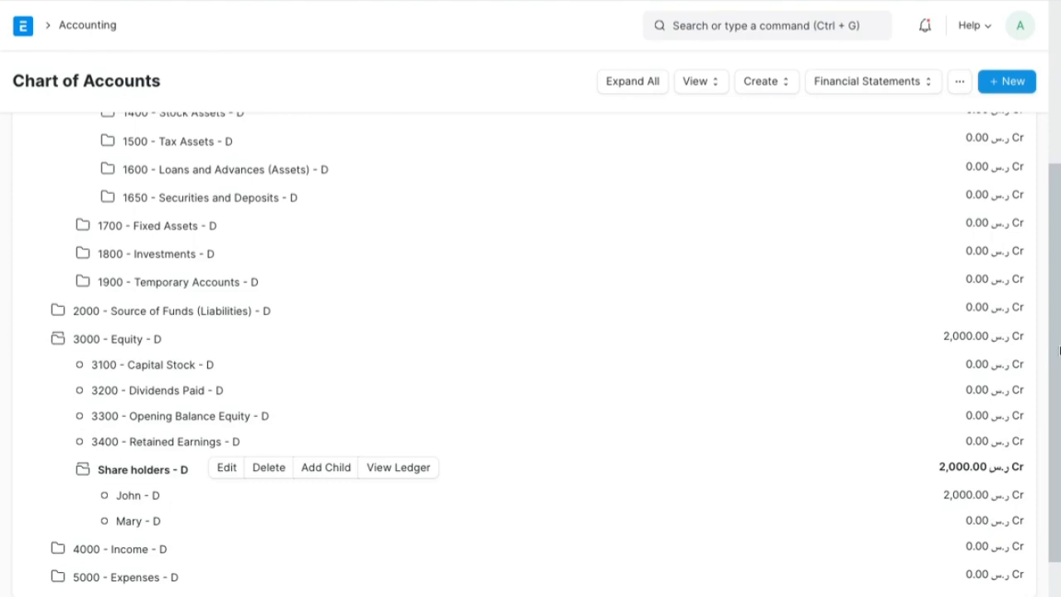
{"action": "left_click", "coordinate": [399, 468]}
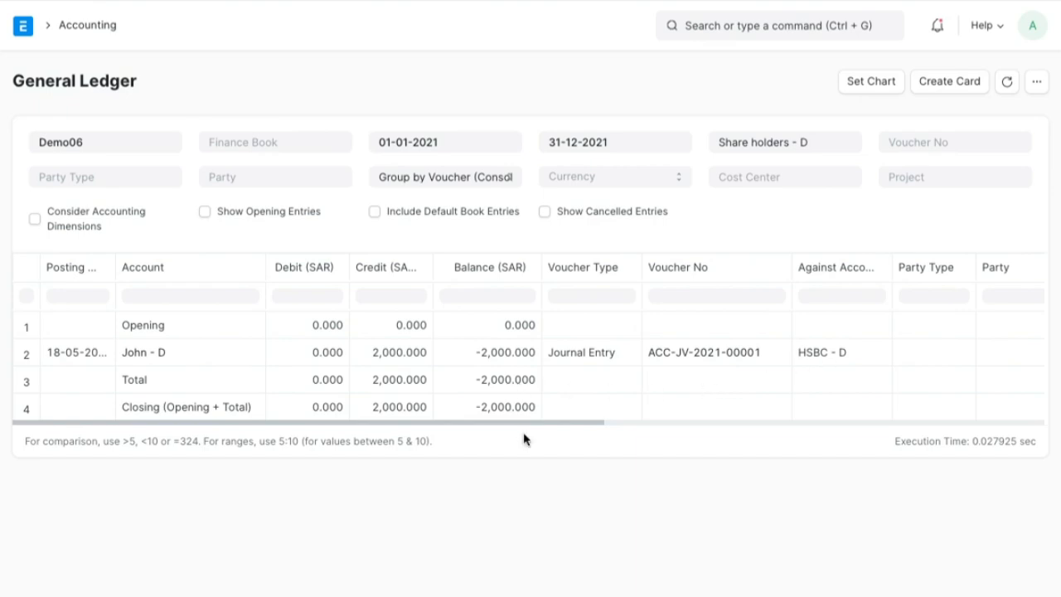
{"action": "left_click", "coordinate": [18, 0]}
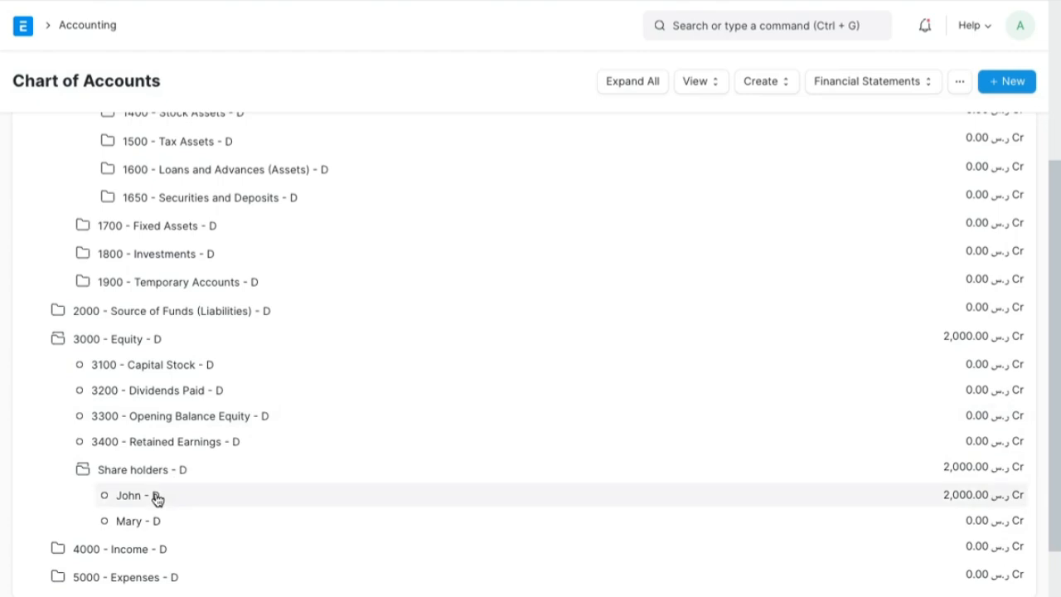
- Look through the financial statement options and the numbered task list on the whiteboard, and return to the Chart of Accounts
{"action": "scroll", "coordinate": [157, 498], "scroll_direction": "up", "scroll_amount": 3}
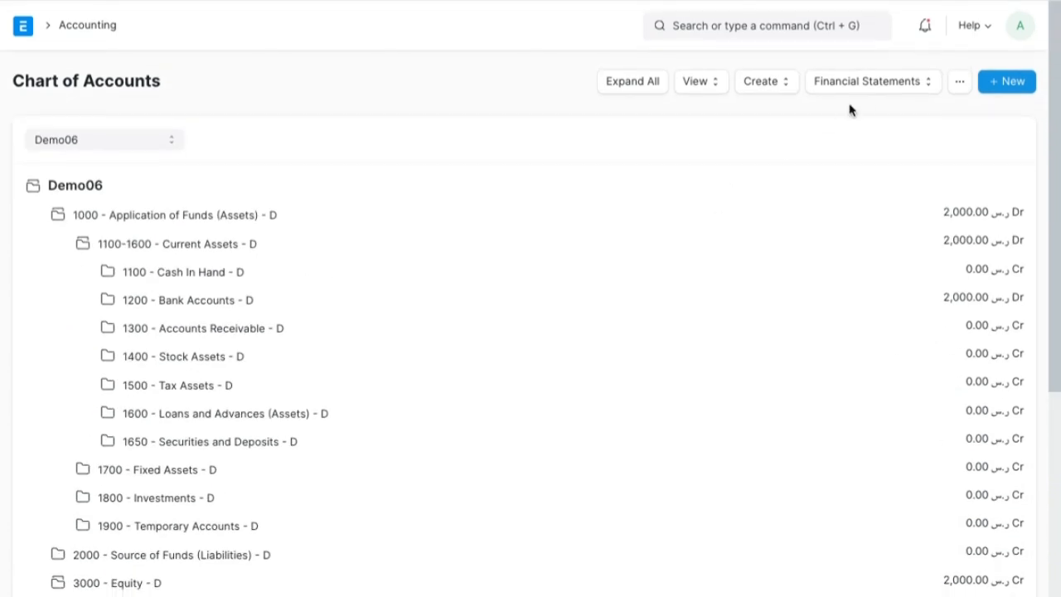
{"action": "left_click", "coordinate": [890, 87]}
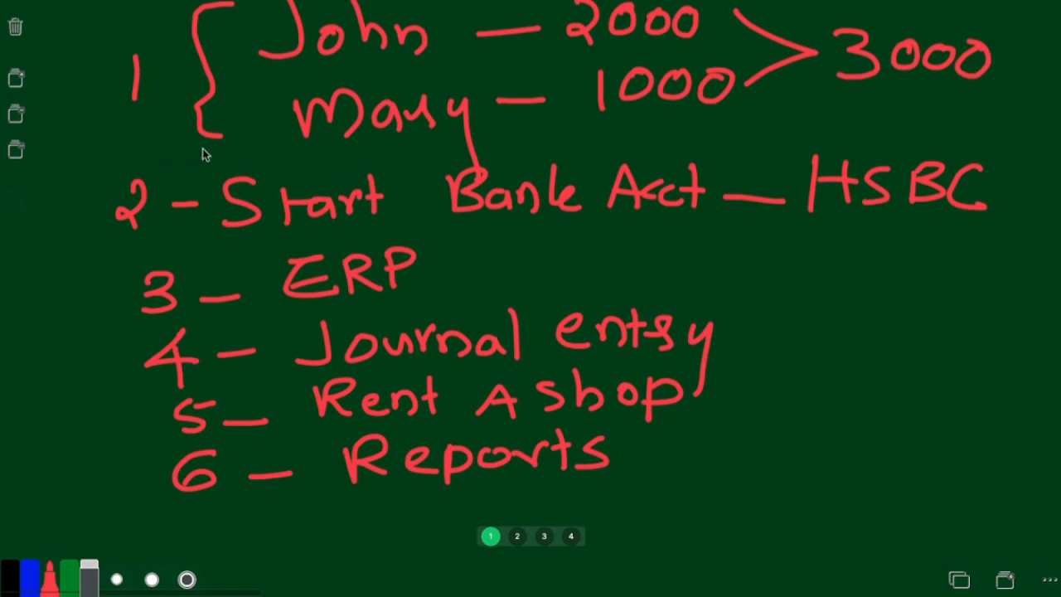
{"action": "mouse_move", "coordinate": [159, 148]}
{"action": "left_mouse_down"}
{"action": "mouse_move", "coordinate": [498, 59]}
{"action": "mouse_move", "coordinate": [763, 101]}
{"action": "mouse_move", "coordinate": [324, 139]}
{"action": "mouse_move", "coordinate": [281, 128]}
{"action": "left_mouse_up"}
{"action": "left_click_drag", "start_coordinate": [664, 141], "coordinate": [734, 209]}
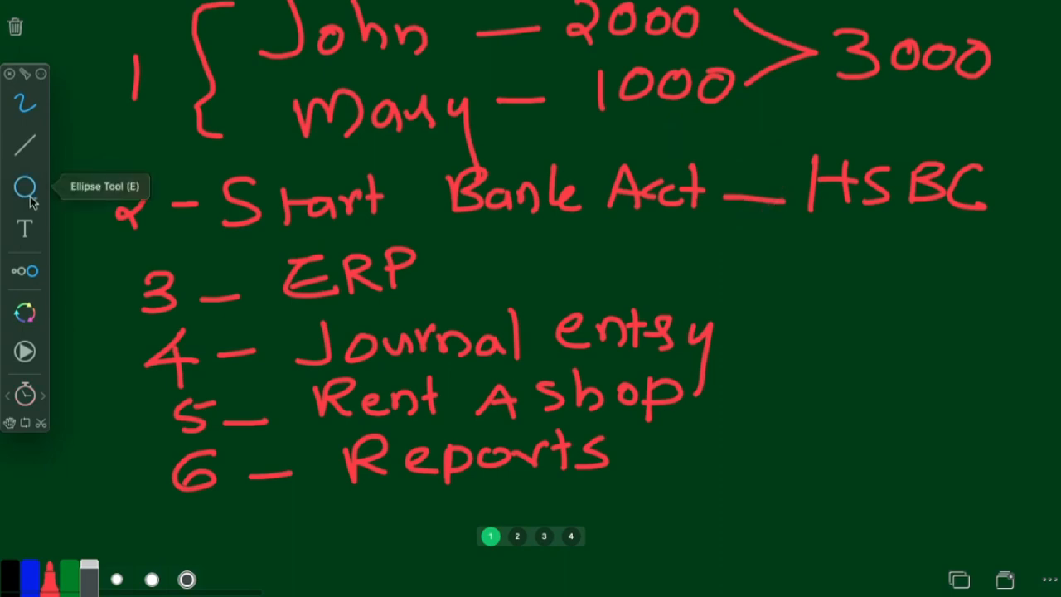
{"action": "key", "text": "Escape"}
{"action": "key", "text": "ctrl+Right"}
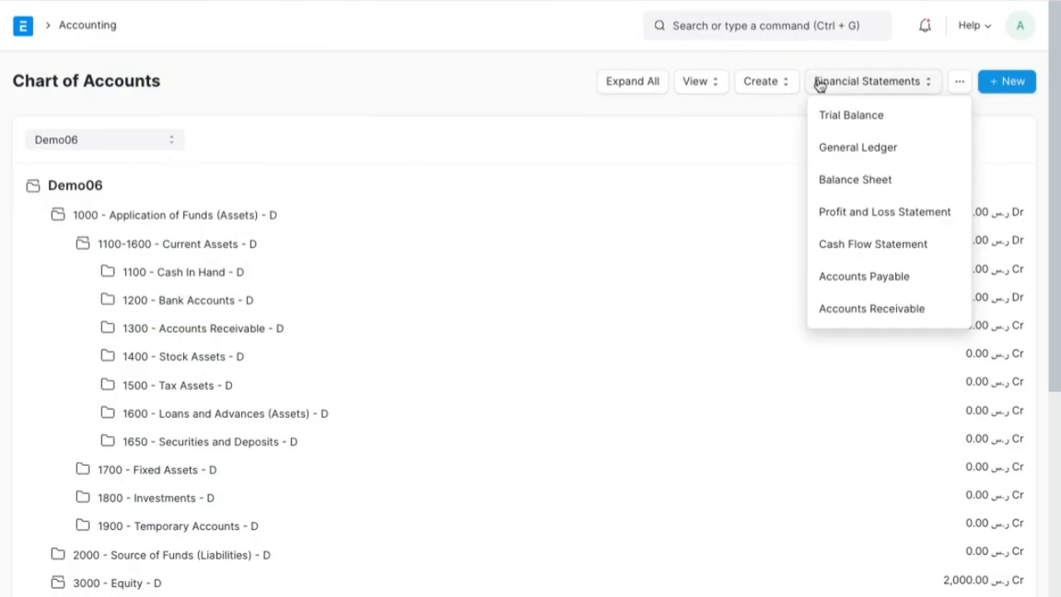
{"action": "left_click", "coordinate": [559, 185]}
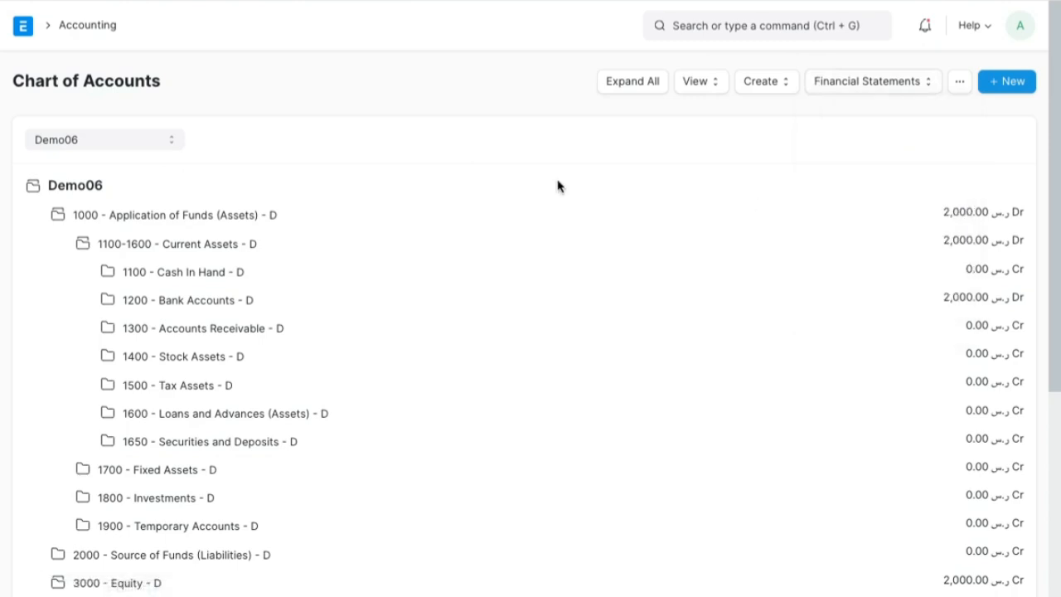
- Go from the submitted entry to the Journal Entry list and start a new journal entry
{"action": "left_click", "coordinate": [107, 1]}
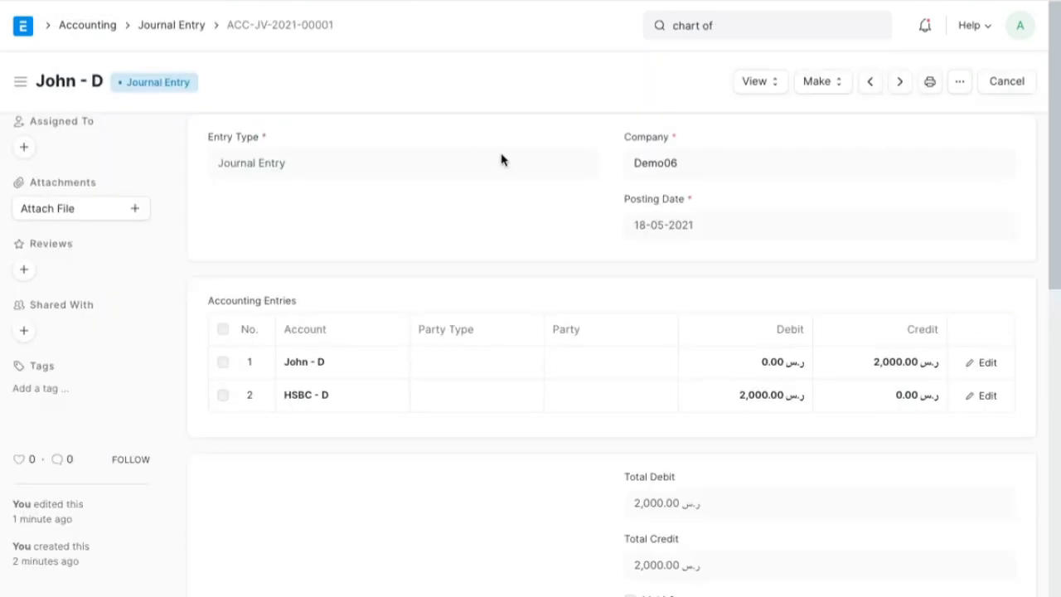
{"action": "left_click", "coordinate": [174, 26]}
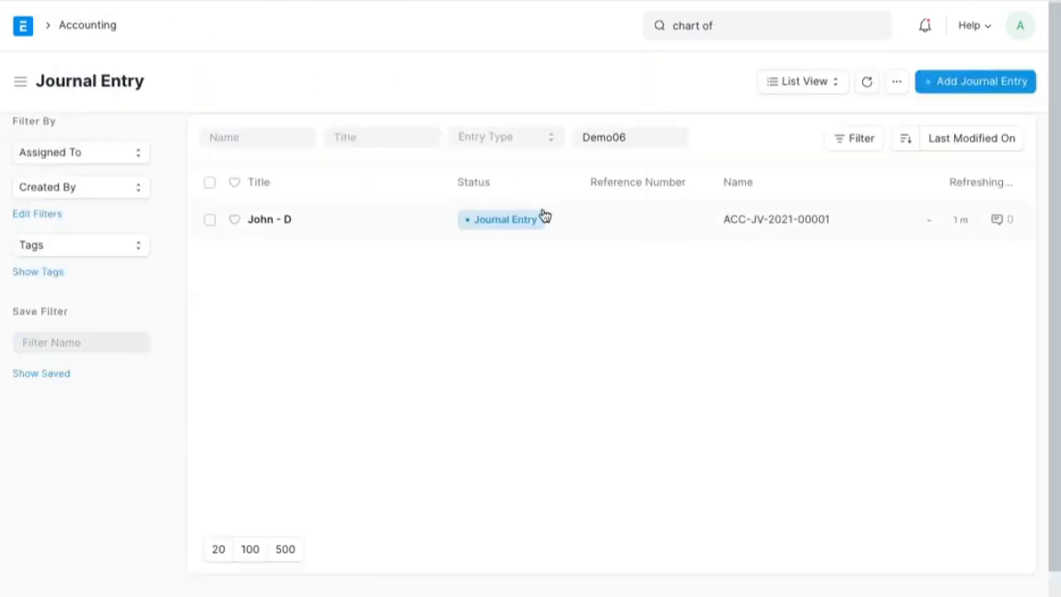
{"action": "left_click", "coordinate": [979, 81]}
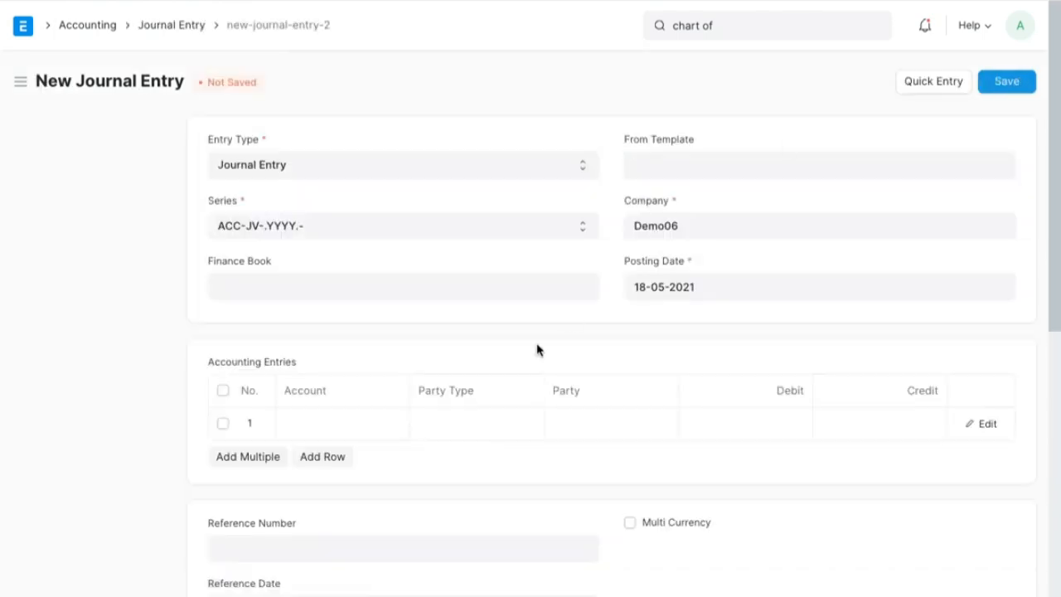
- Set the first accounting row to the second shareholder's equity account with a credit of 1,000
{"action": "scroll", "coordinate": [514, 358], "scroll_direction": "down", "scroll_amount": 1}
{"action": "left_click", "coordinate": [378, 327]}
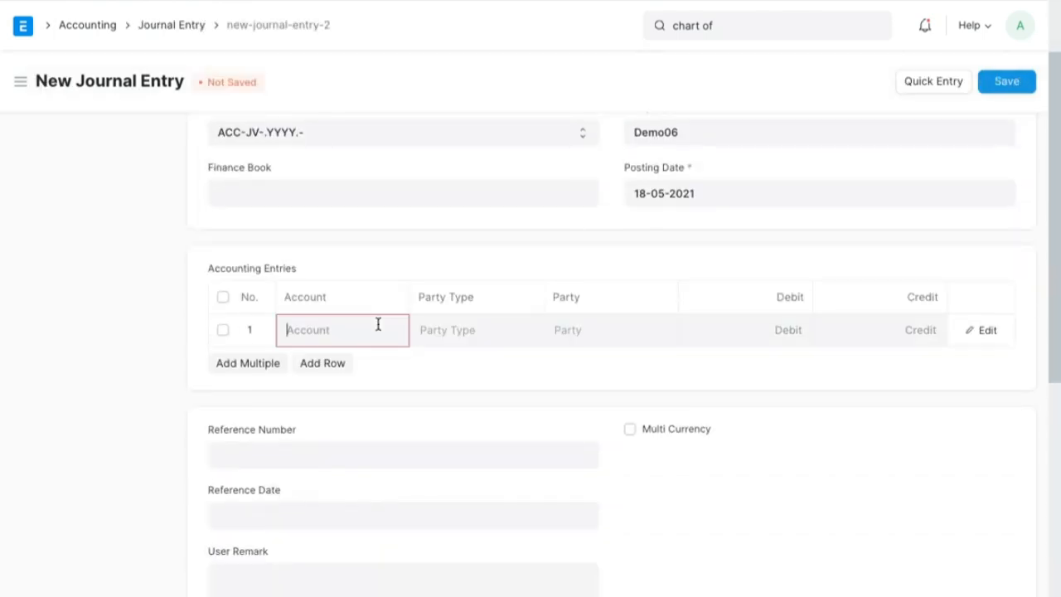
{"action": "type", "text": "mar"}
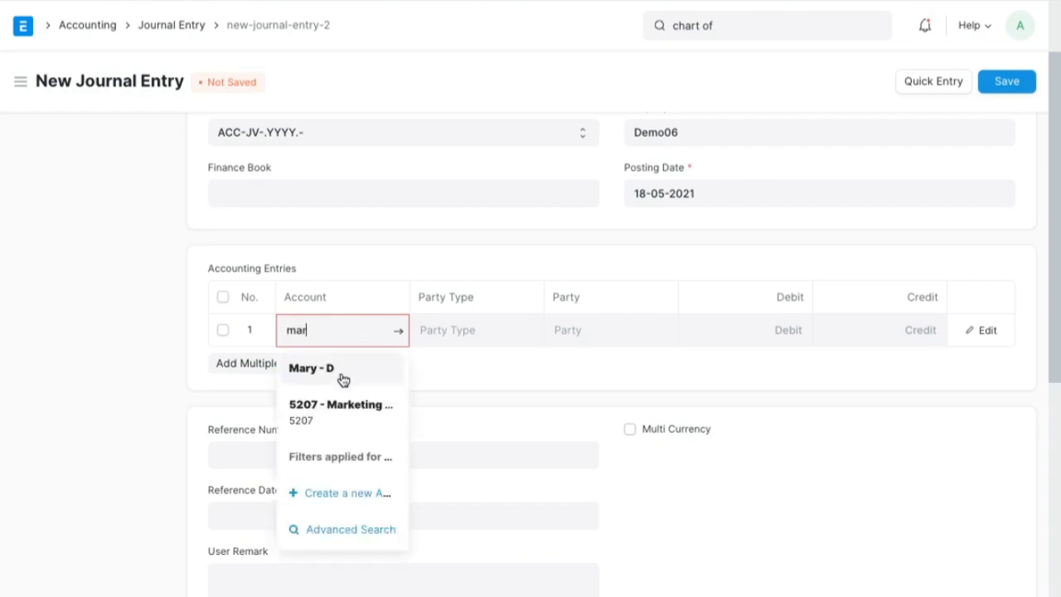
{"action": "left_click", "coordinate": [338, 373]}
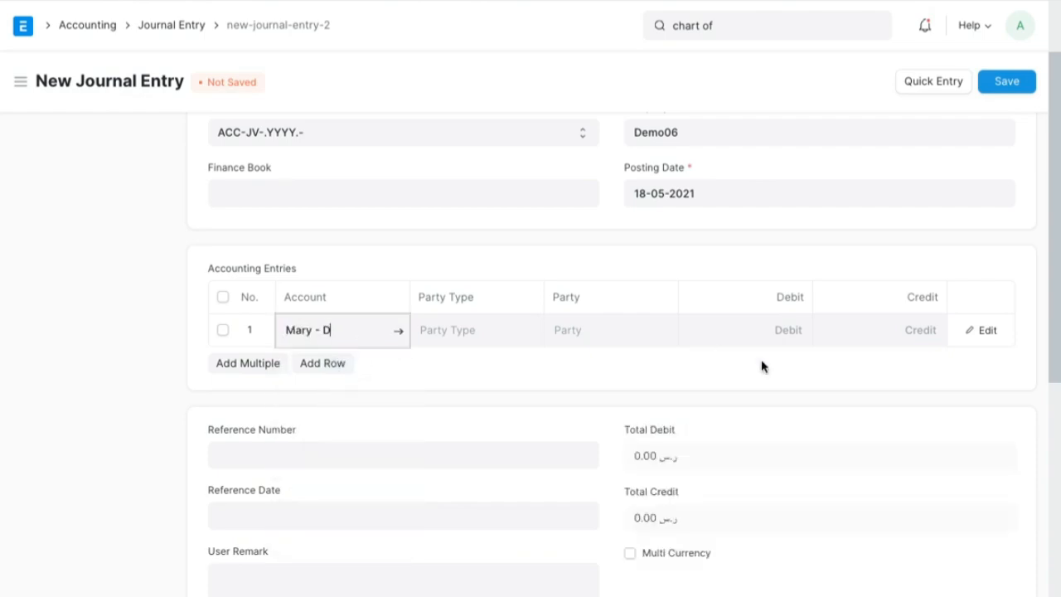
{"action": "left_click", "coordinate": [886, 336]}
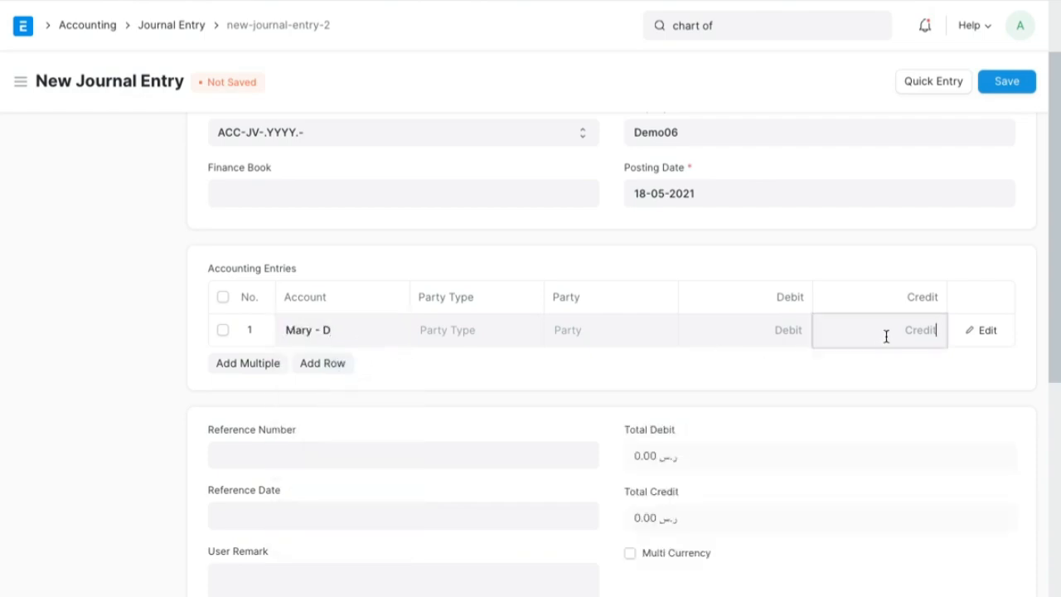
{"action": "key", "text": "ctrl+Left"}
{"action": "key", "text": "ctrl+Right"}
{"action": "type", "text": "1,000"}
- Go on to a second accounting row and choose HSBC - D as its balancing debit account
{"action": "key", "text": "Tab"}
{"action": "type", "text": "hsb"}
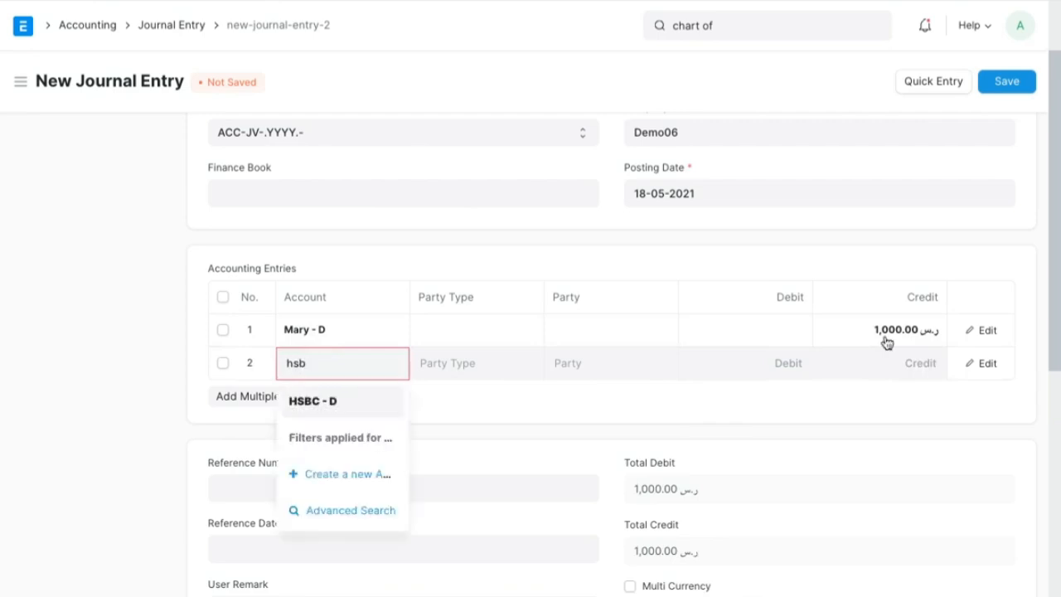
{"action": "left_click", "coordinate": [374, 400]}
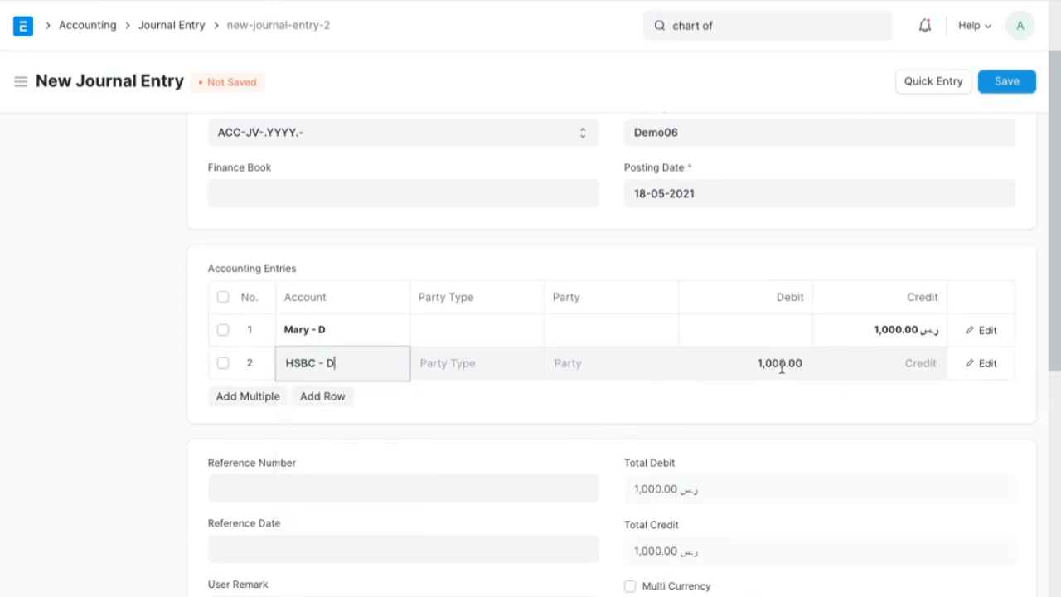
- Save the second shareholder's capital journal entry and submit it permanently
{"action": "left_click", "coordinate": [1007, 81]}
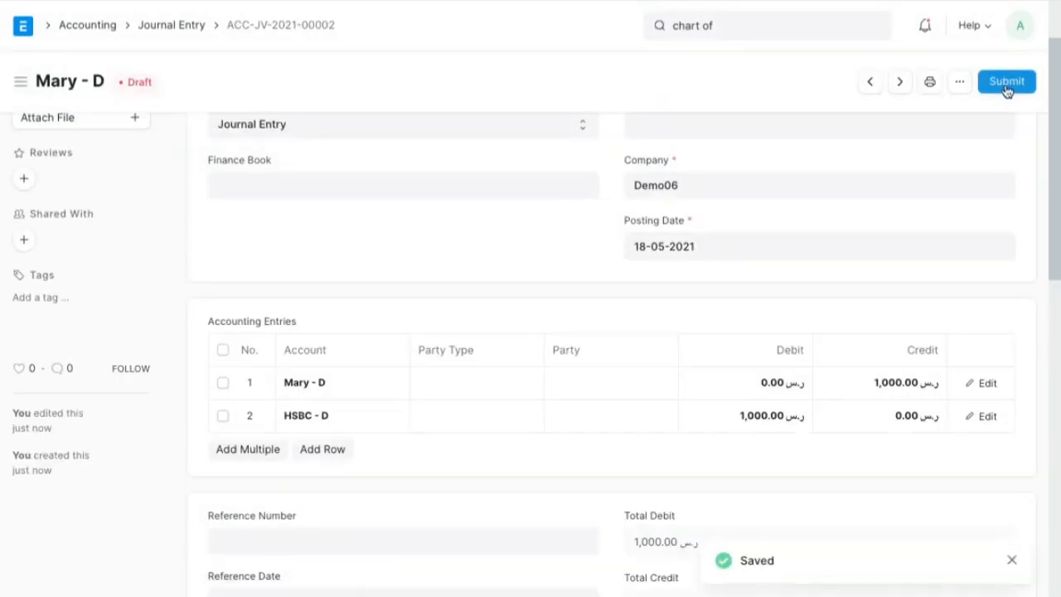
{"action": "left_click", "coordinate": [1006, 83]}
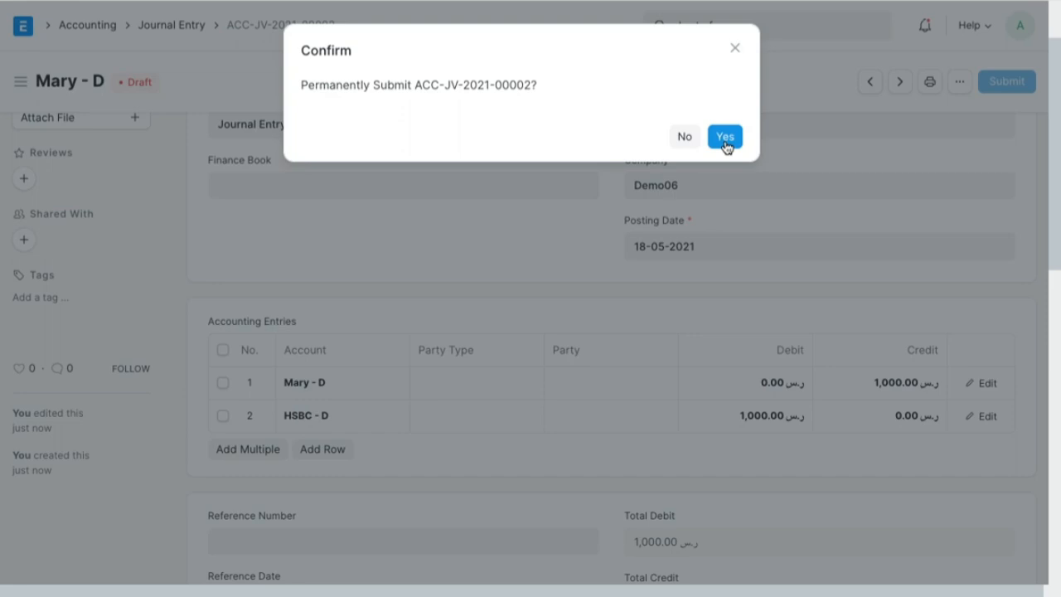
{"action": "left_click", "coordinate": [726, 138]}
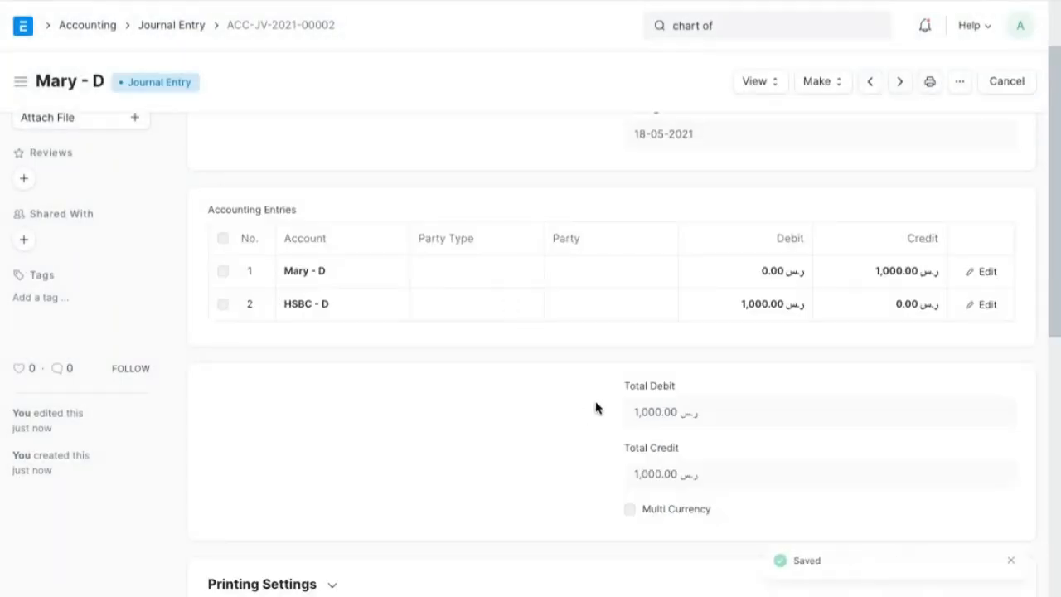
{"action": "scroll", "coordinate": [649, 326], "scroll_direction": "up", "scroll_amount": 2}
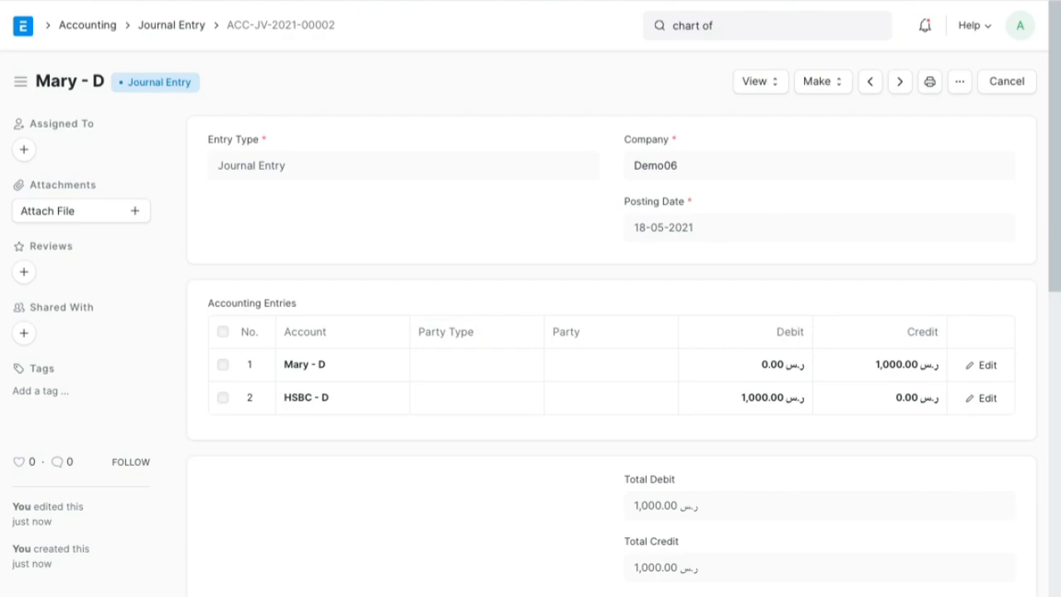
- Return to the Chart of Accounts with refreshed balances and circle the Assets and Equity balances on screen for comparison
{"action": "key", "text": "Return"}
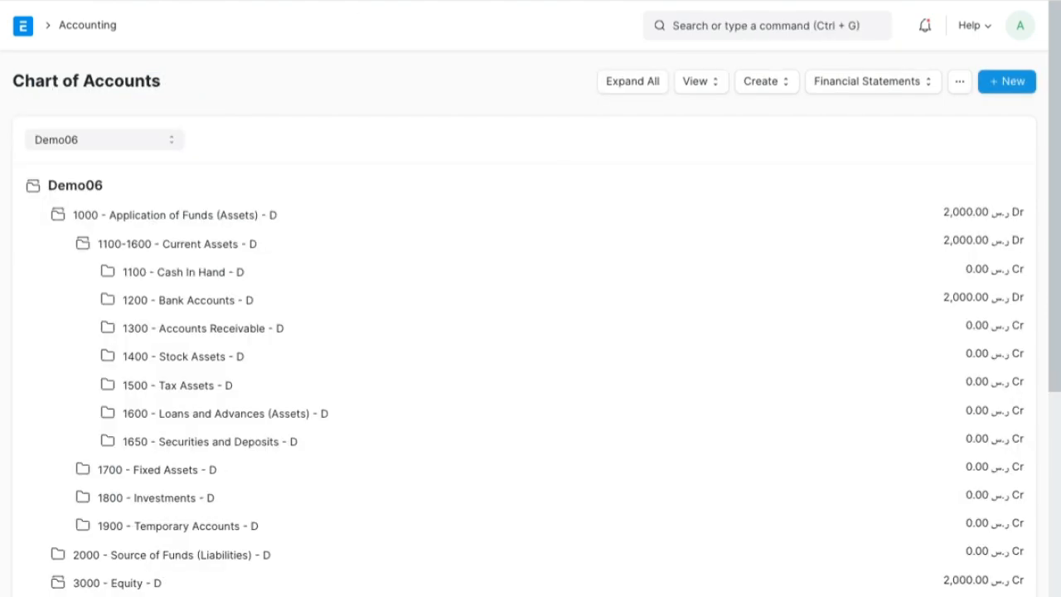
{"action": "left_click", "coordinate": [72, 0]}
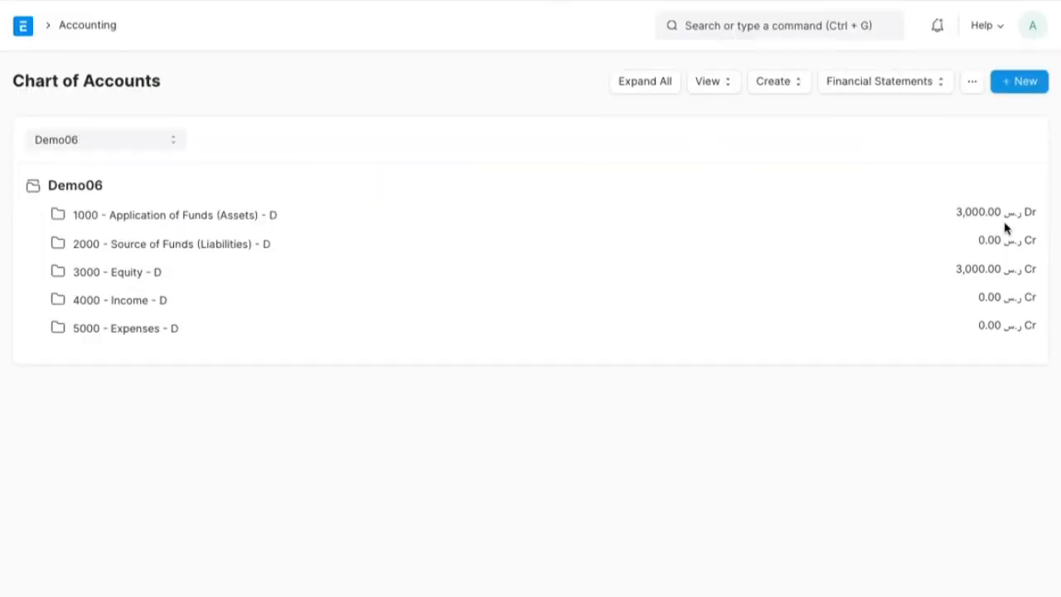
{"action": "key", "text": "ctrl+shift+Tab"}
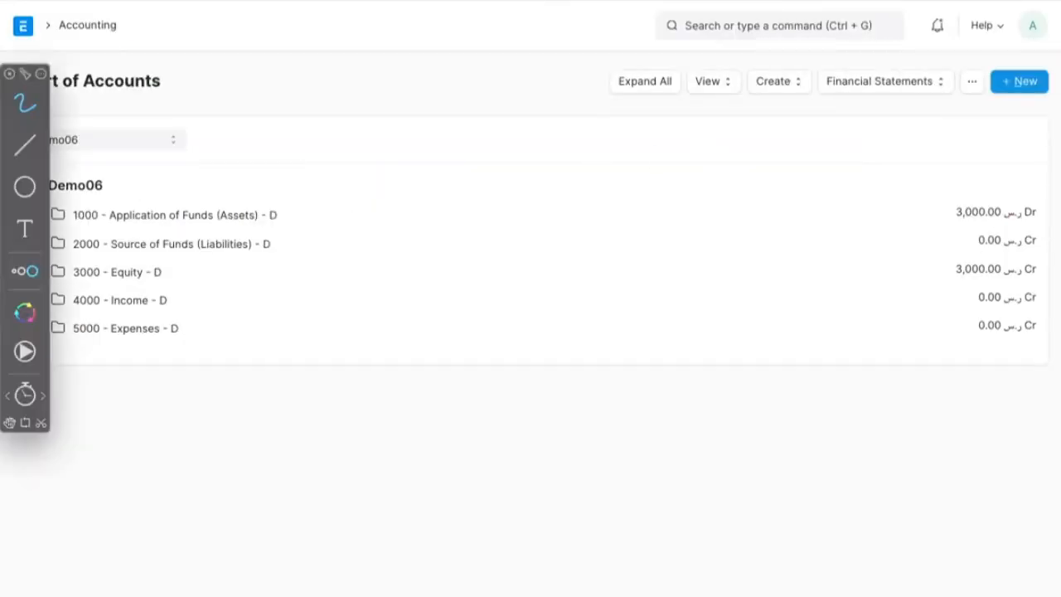
{"action": "mouse_move", "coordinate": [989, 171]}
{"action": "left_mouse_down"}
{"action": "mouse_move", "coordinate": [967, 170]}
{"action": "mouse_move", "coordinate": [1009, 252]}
{"action": "mouse_move", "coordinate": [983, 171]}
{"action": "left_mouse_up"}
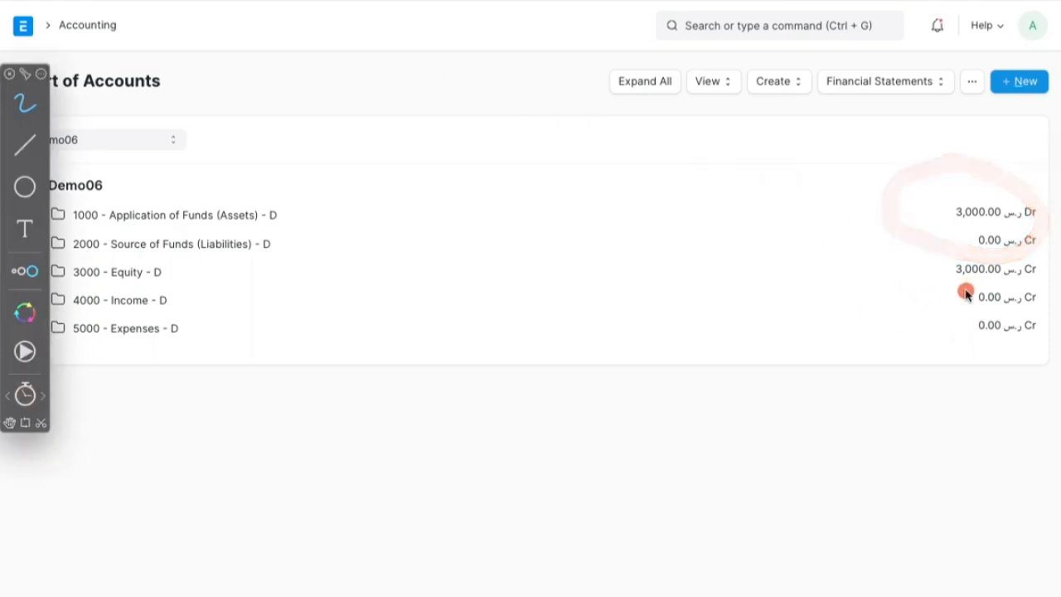
{"action": "mouse_move", "coordinate": [1007, 260]}
{"action": "left_mouse_down"}
{"action": "mouse_move", "coordinate": [950, 293]}
{"action": "mouse_move", "coordinate": [995, 252]}
{"action": "left_mouse_up"}
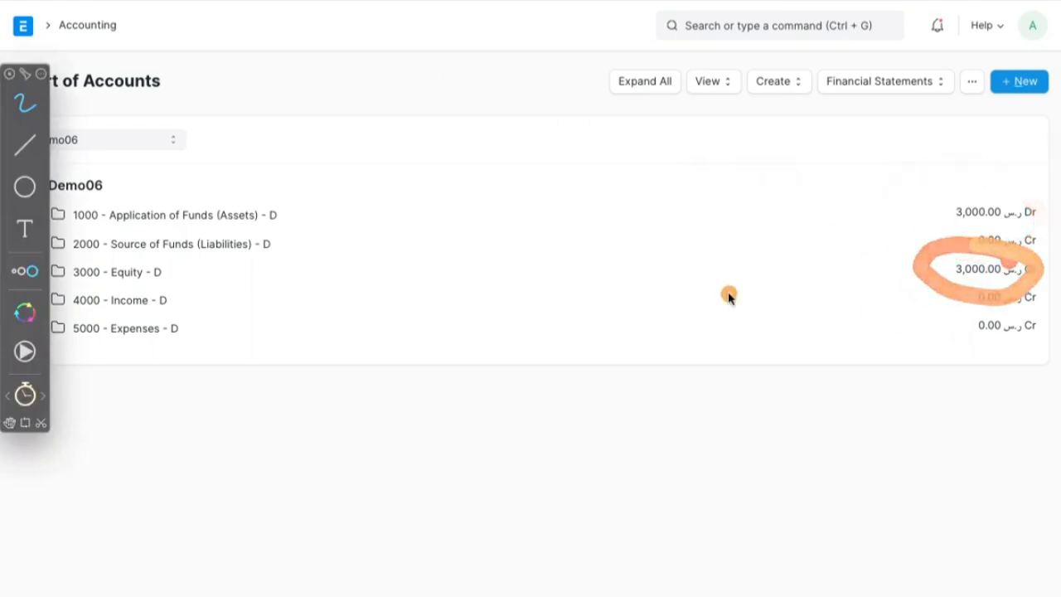
{"action": "key", "text": "Escape"}
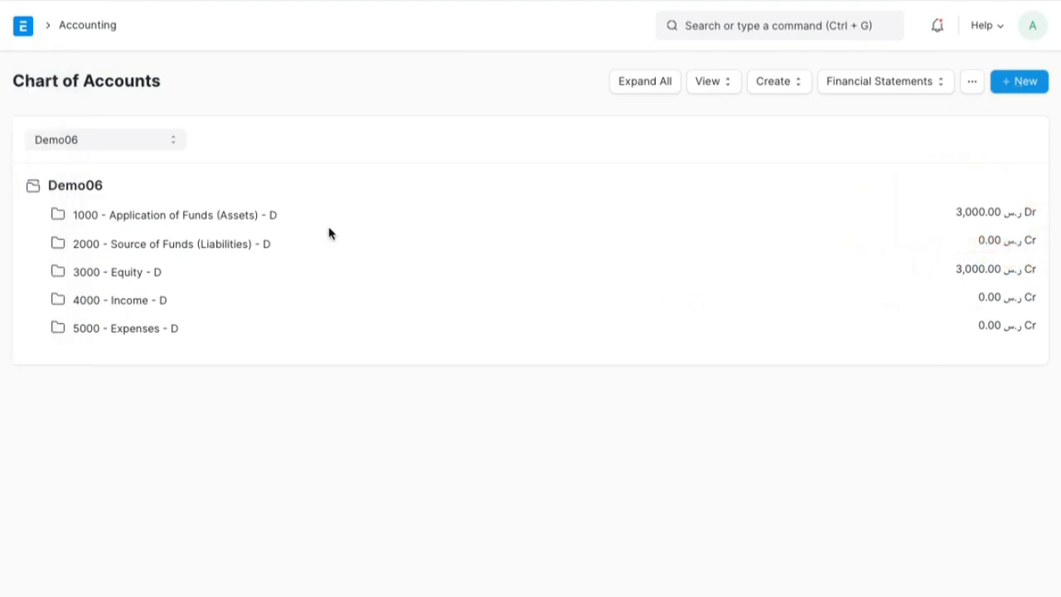
- Expand Application of Funds (Assets) down to Current Assets and view the ledger of 1200 - Bank Accounts
{"action": "left_click", "coordinate": [245, 225]}
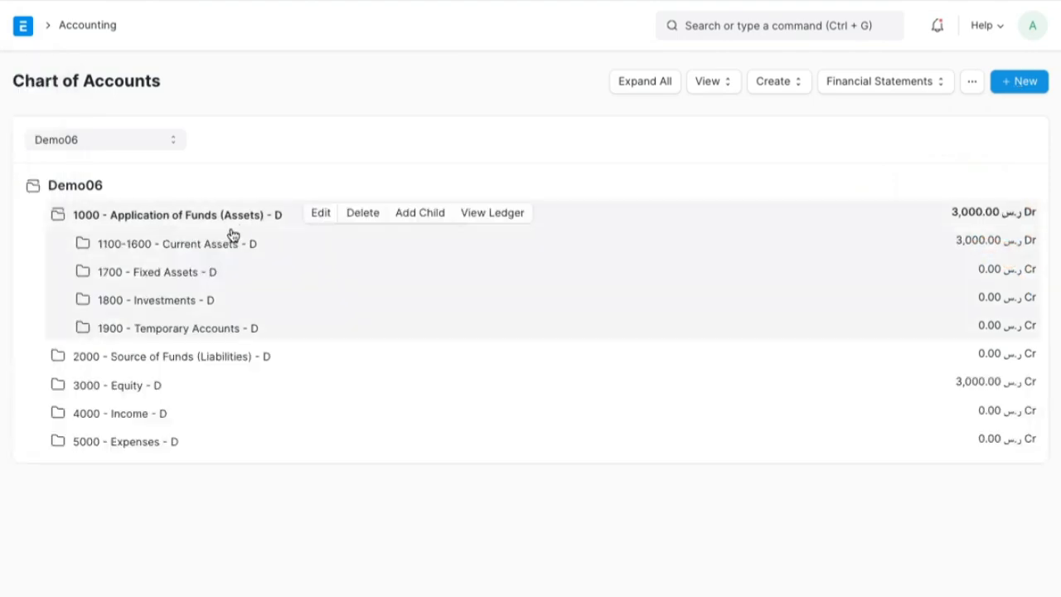
{"action": "left_click", "coordinate": [222, 245]}
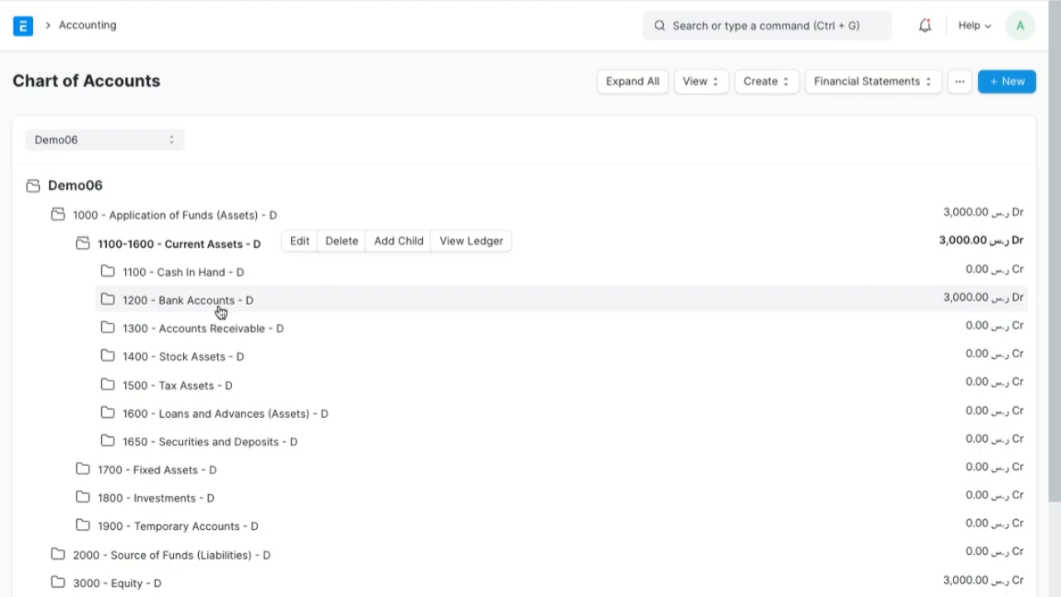
{"action": "left_click", "coordinate": [220, 311]}
{"action": "left_click", "coordinate": [488, 300]}
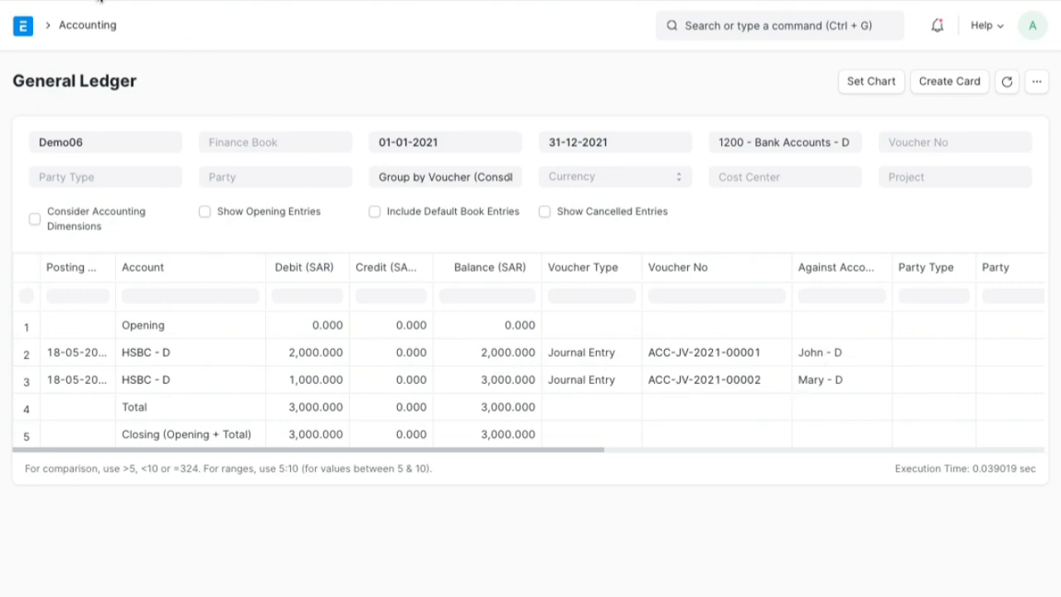
- Go back to the Chart of Accounts through the Accounting workspace and view the Trial Balance for Demo06
{"action": "left_click", "coordinate": [85, 30]}
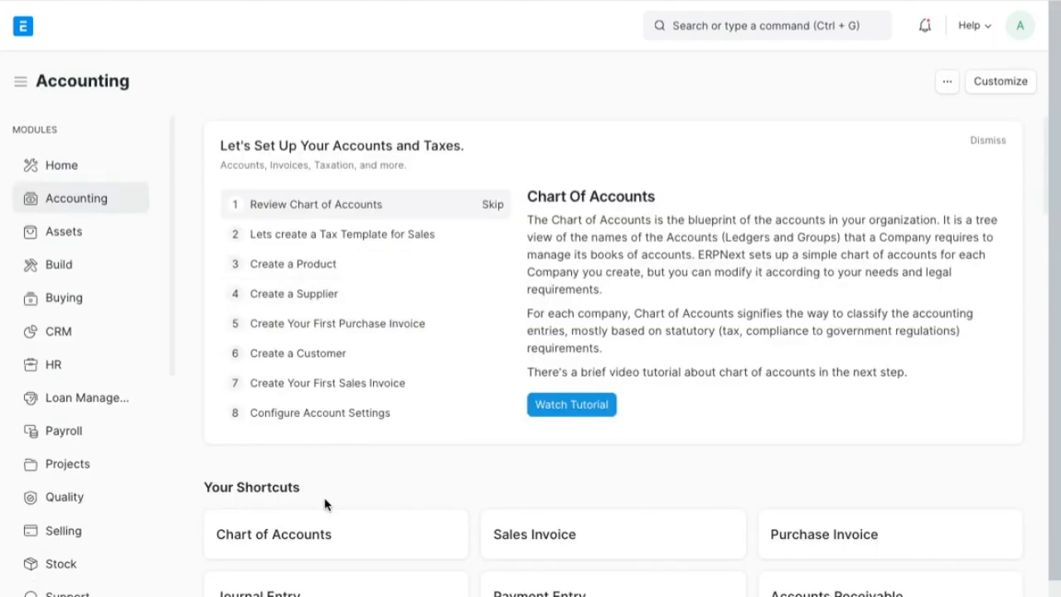
{"action": "left_click", "coordinate": [325, 538]}
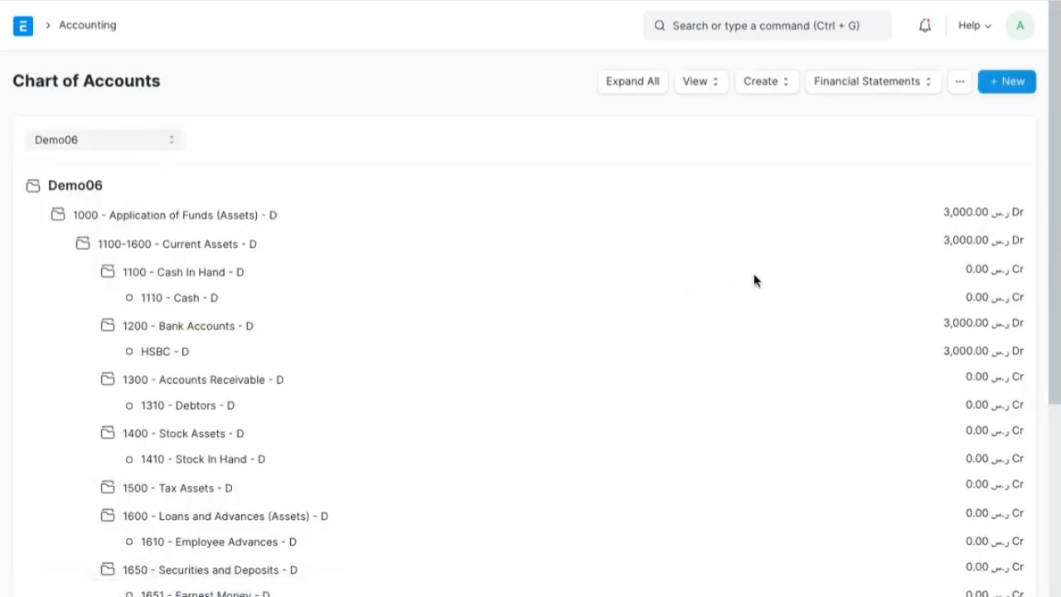
{"action": "left_click", "coordinate": [919, 90]}
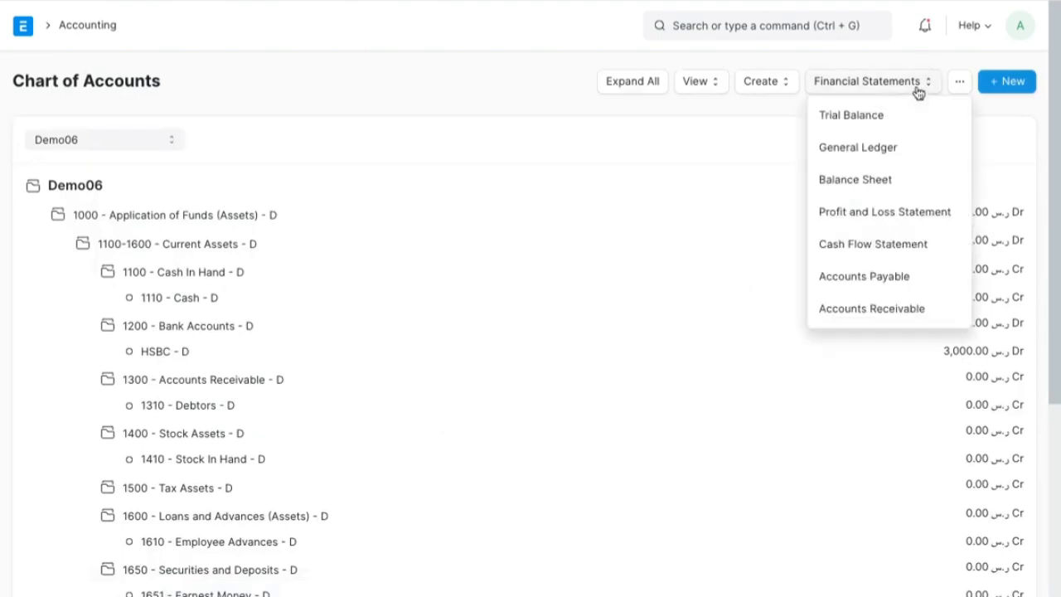
{"action": "left_click", "coordinate": [885, 125]}
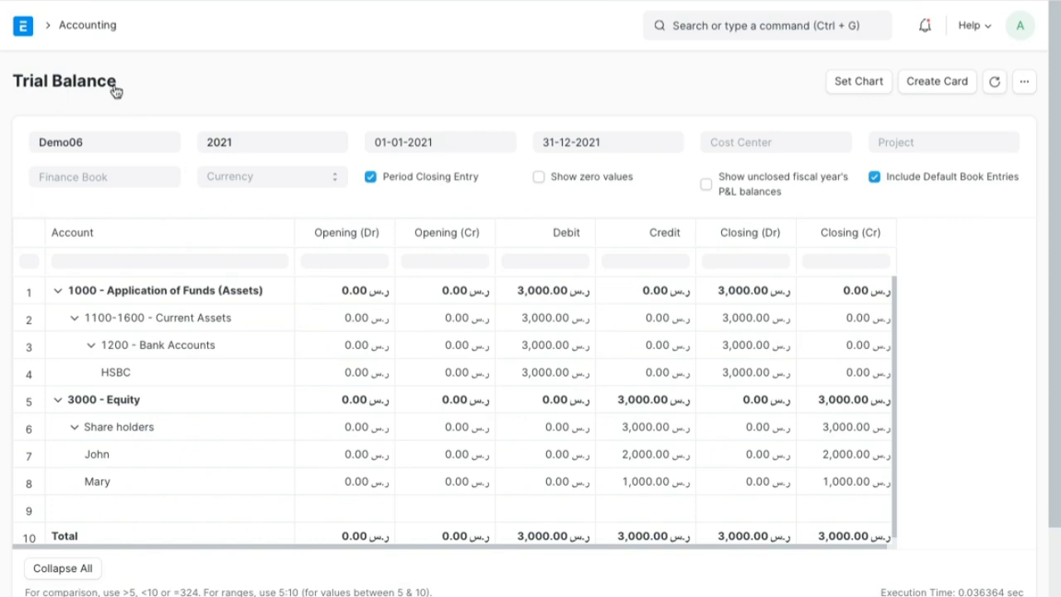
- Return from the Trial Balance to the Chart of Accounts and view the company's General Ledger
{"action": "left_click", "coordinate": [22, 1]}
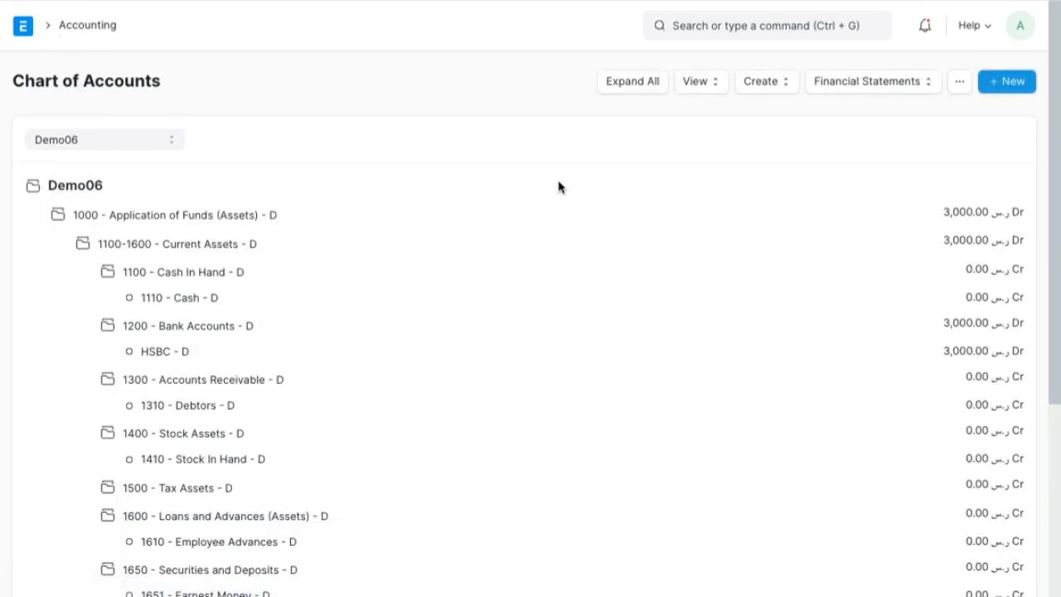
{"action": "left_click", "coordinate": [847, 88]}
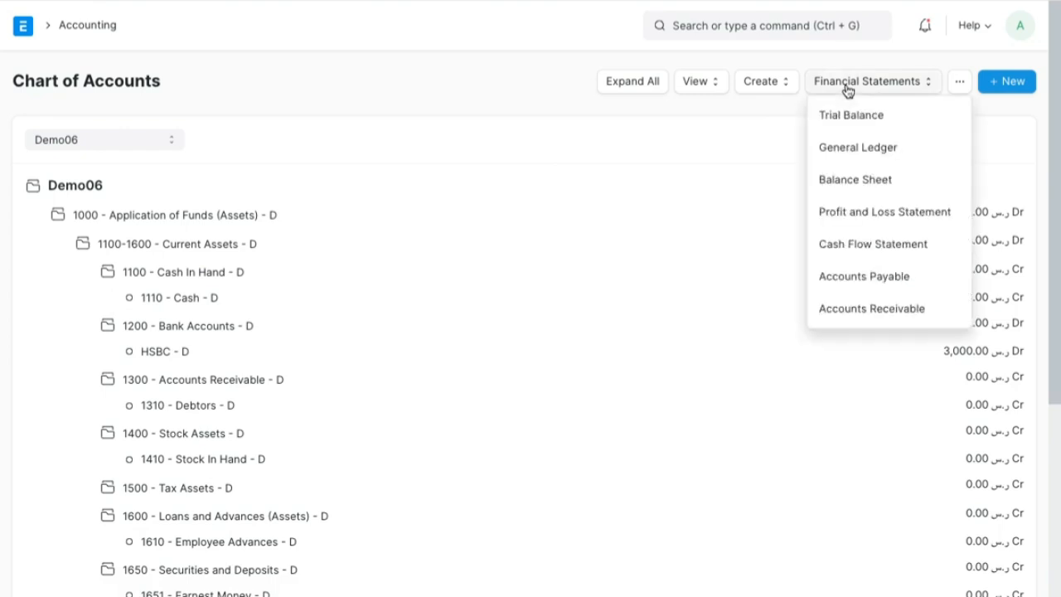
{"action": "left_click", "coordinate": [860, 149]}
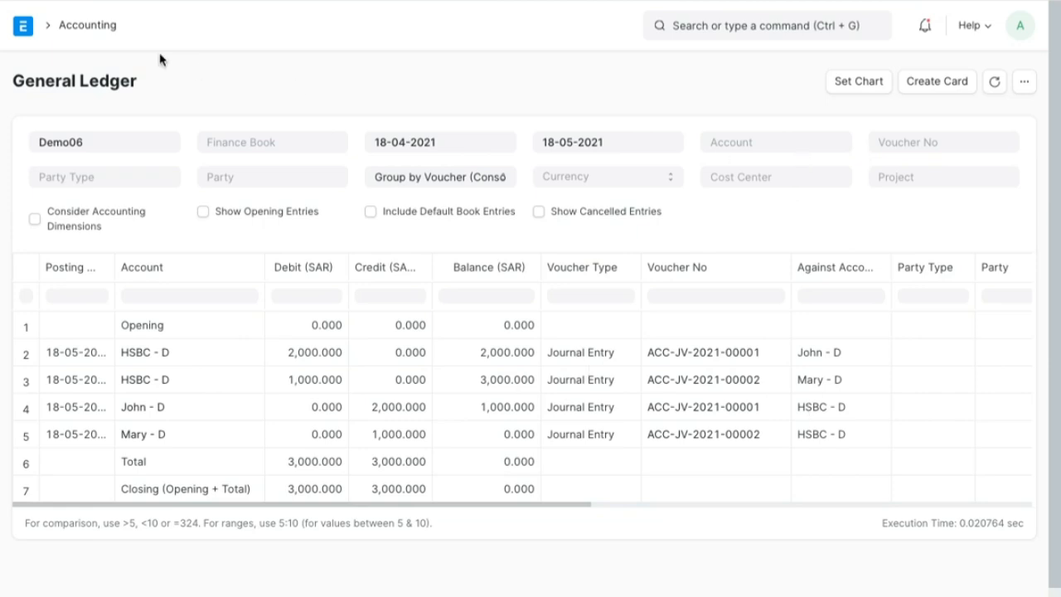
- Return from the General Ledger to the Chart of Accounts and view the company's Balance Sheet
{"action": "key", "text": "alt+Left"}
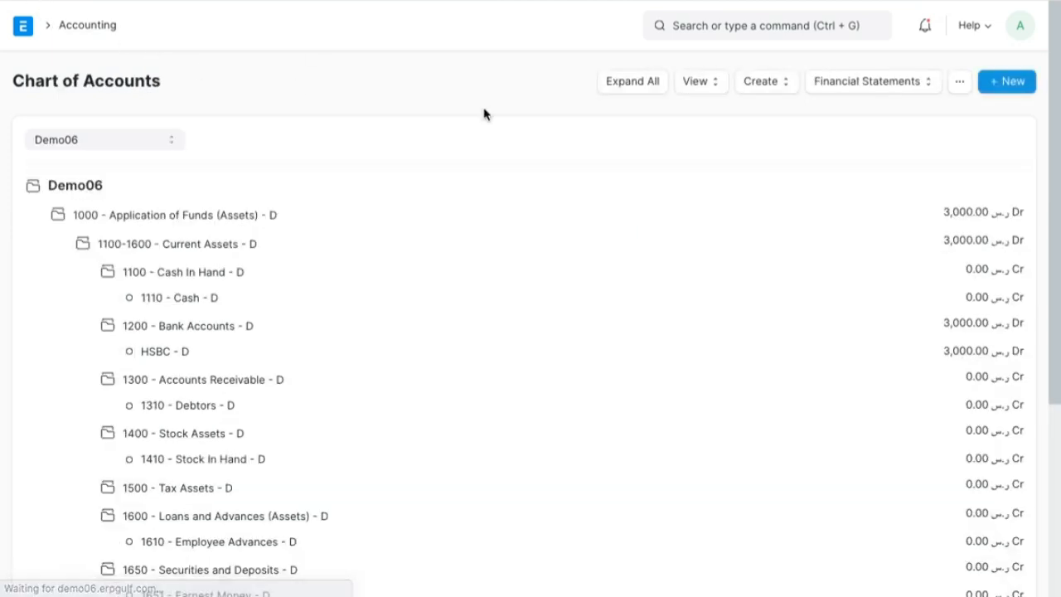
{"action": "left_click", "coordinate": [900, 83]}
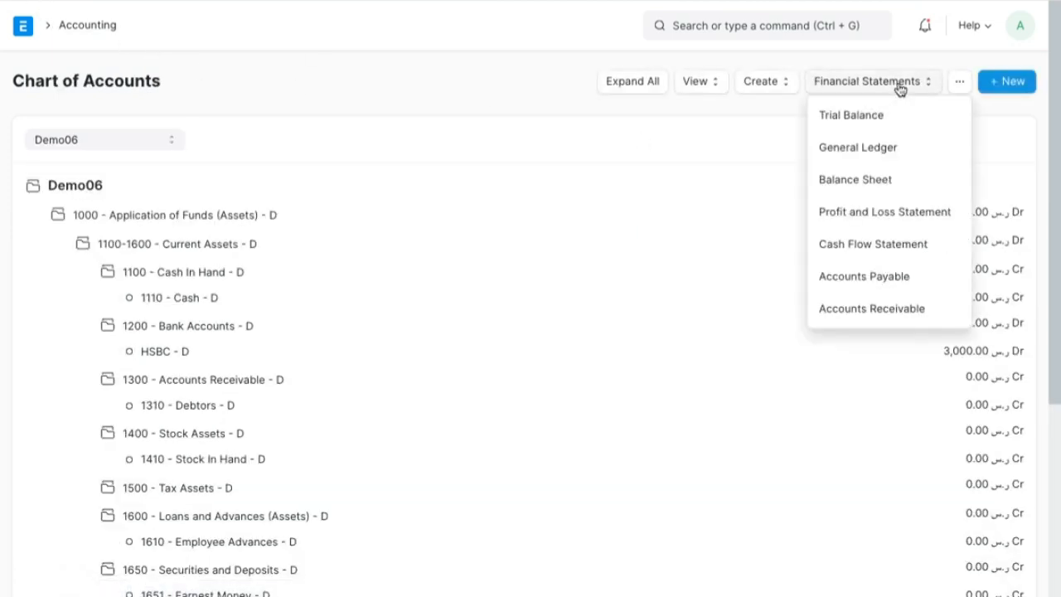
{"action": "left_click", "coordinate": [871, 192]}
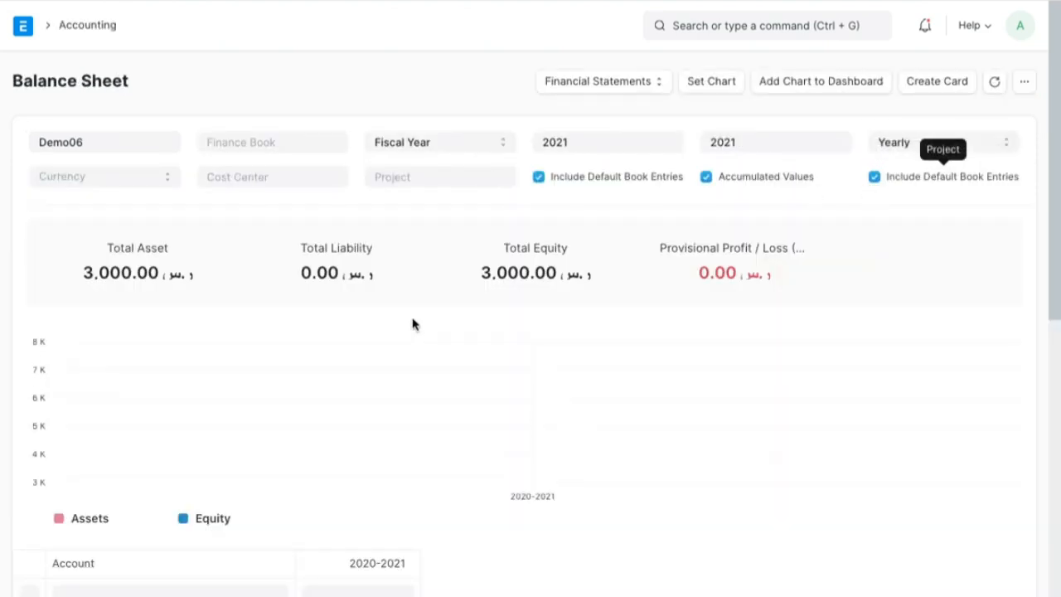
- Mark Total Asset, Total Liability and Total Equity on the Balance Sheet and draw a line linking assets to equity
{"action": "key", "text": "alt+Tab"}
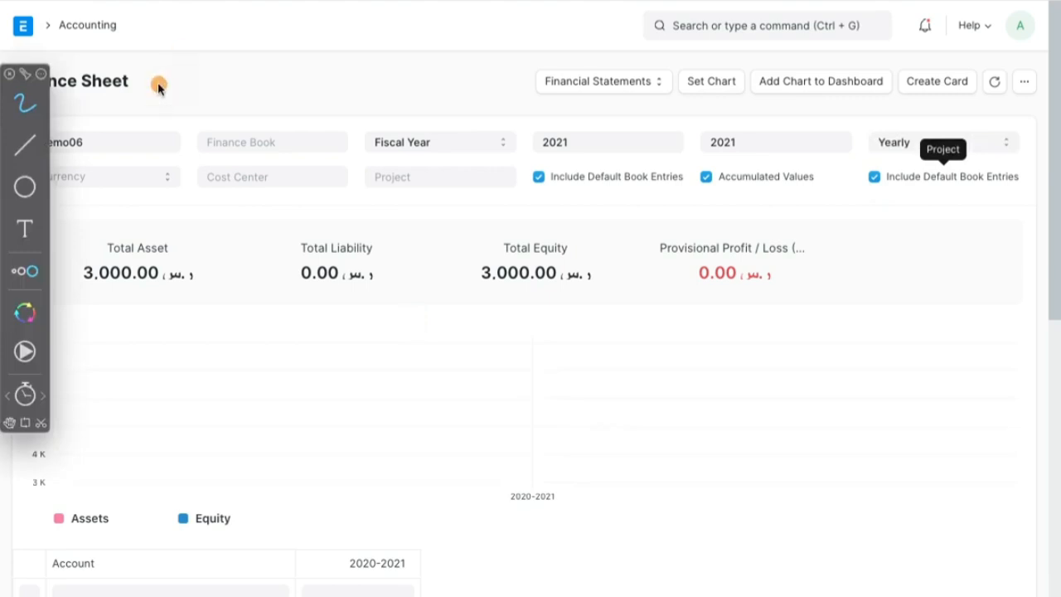
{"action": "mouse_move", "coordinate": [167, 238]}
{"action": "left_mouse_down"}
{"action": "mouse_move", "coordinate": [90, 234]}
{"action": "mouse_move", "coordinate": [147, 320]}
{"action": "mouse_move", "coordinate": [199, 234]}
{"action": "mouse_move", "coordinate": [60, 276]}
{"action": "left_mouse_up"}
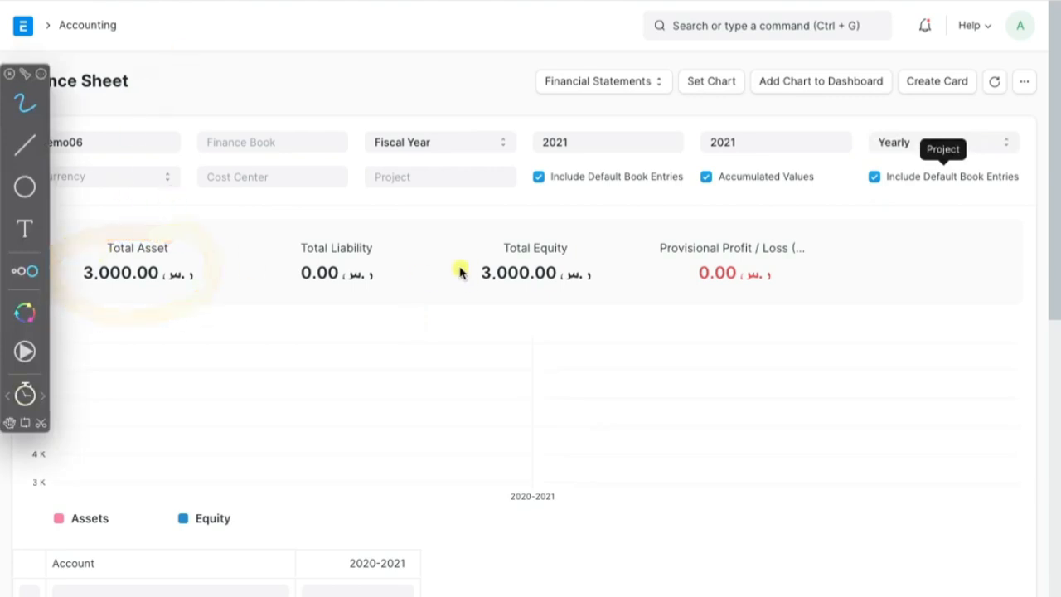
{"action": "mouse_move", "coordinate": [407, 249]}
{"action": "left_mouse_down"}
{"action": "mouse_move", "coordinate": [293, 237]}
{"action": "mouse_move", "coordinate": [391, 291]}
{"action": "mouse_move", "coordinate": [397, 239]}
{"action": "left_mouse_up"}
{"action": "mouse_move", "coordinate": [559, 237]}
{"action": "left_mouse_down"}
{"action": "mouse_move", "coordinate": [481, 308]}
{"action": "mouse_move", "coordinate": [481, 248]}
{"action": "left_mouse_up"}
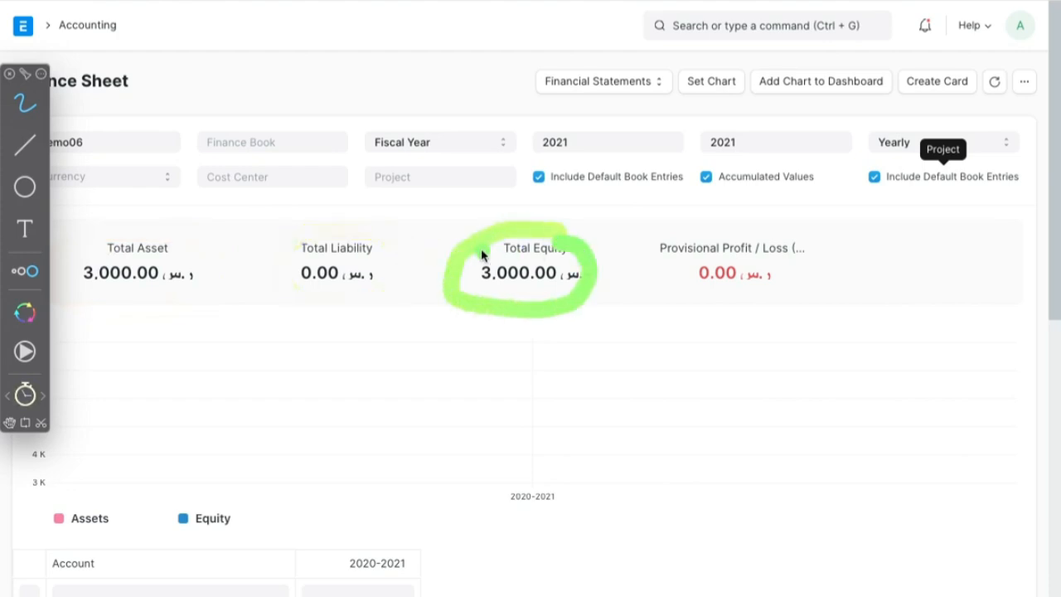
{"action": "mouse_move", "coordinate": [253, 237]}
{"action": "left_mouse_down"}
{"action": "mouse_move", "coordinate": [609, 246]}
{"action": "mouse_move", "coordinate": [597, 325]}
{"action": "mouse_move", "coordinate": [265, 326]}
{"action": "mouse_move", "coordinate": [296, 245]}
{"action": "left_mouse_up"}
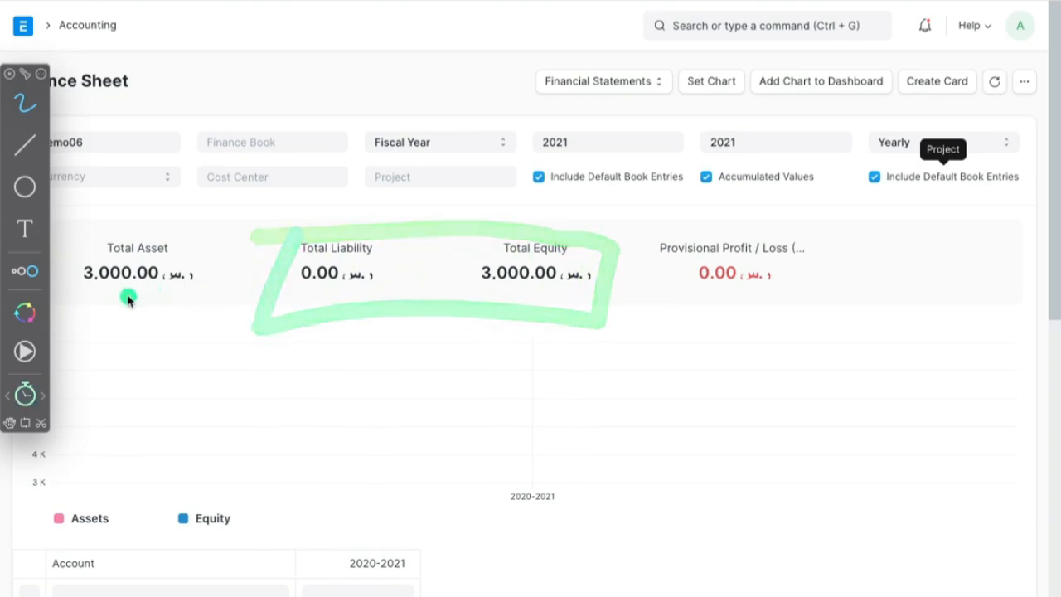
{"action": "mouse_move", "coordinate": [137, 287]}
{"action": "left_mouse_down"}
{"action": "mouse_move", "coordinate": [429, 375]}
{"action": "mouse_move", "coordinate": [549, 308]}
{"action": "mouse_move", "coordinate": [531, 331]}
{"action": "mouse_move", "coordinate": [571, 344]}
{"action": "left_mouse_up"}
{"action": "mouse_move", "coordinate": [122, 332]}
{"action": "left_mouse_down"}
{"action": "mouse_move", "coordinate": [155, 294]}
{"action": "mouse_move", "coordinate": [180, 333]}
{"action": "left_mouse_up"}
{"action": "mouse_move", "coordinate": [143, 294]}
{"action": "left_mouse_down"}
{"action": "mouse_move", "coordinate": [148, 314]}
{"action": "mouse_move", "coordinate": [529, 354]}
{"action": "mouse_move", "coordinate": [557, 301]}
{"action": "left_mouse_up"}
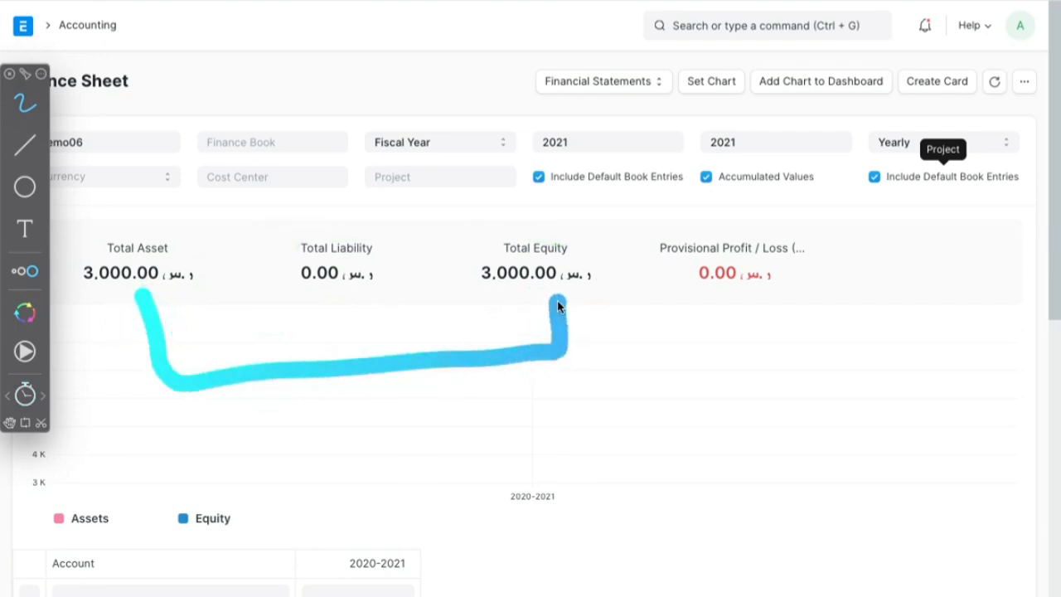
- Circle Provisional Profit / Loss, Total Asset and Total Equity on the Balance Sheet, and close the annotation tool
{"action": "mouse_move", "coordinate": [848, 252]}
{"action": "left_mouse_down"}
{"action": "mouse_move", "coordinate": [692, 208]}
{"action": "mouse_move", "coordinate": [621, 256]}
{"action": "mouse_move", "coordinate": [724, 345]}
{"action": "mouse_move", "coordinate": [848, 301]}
{"action": "mouse_move", "coordinate": [841, 257]}
{"action": "left_mouse_up"}
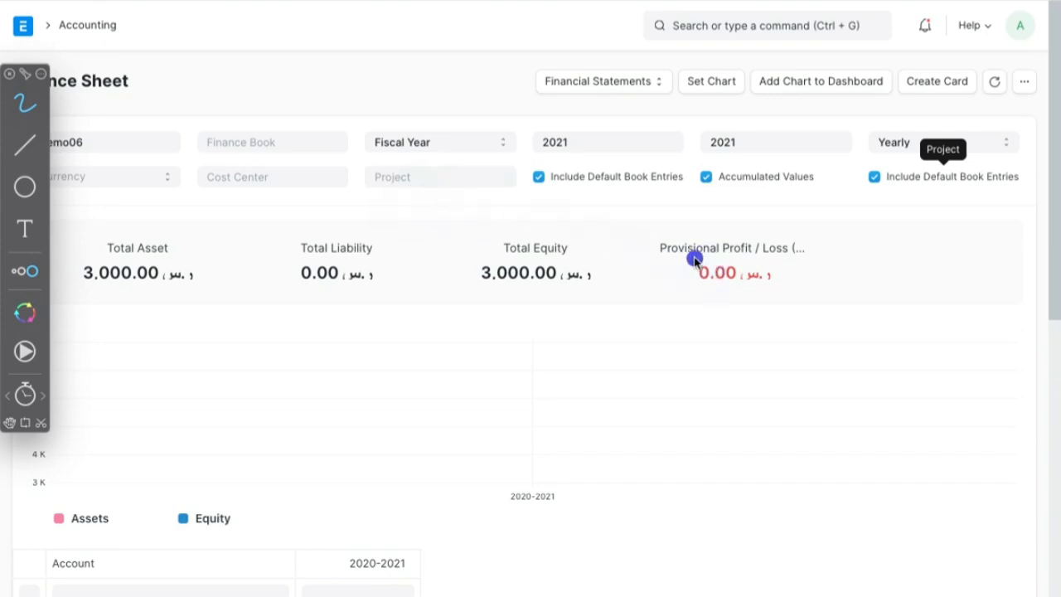
{"action": "mouse_move", "coordinate": [817, 246]}
{"action": "left_mouse_down"}
{"action": "mouse_move", "coordinate": [654, 254]}
{"action": "mouse_move", "coordinate": [784, 244]}
{"action": "left_mouse_up"}
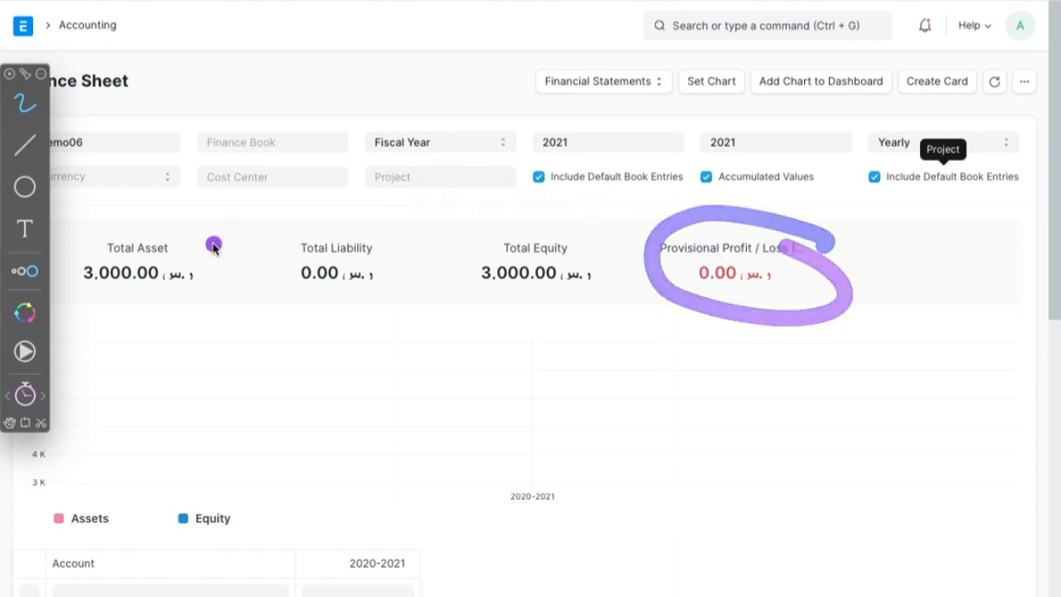
{"action": "mouse_move", "coordinate": [213, 246]}
{"action": "left_mouse_down"}
{"action": "mouse_move", "coordinate": [79, 309]}
{"action": "mouse_move", "coordinate": [193, 235]}
{"action": "mouse_move", "coordinate": [83, 309]}
{"action": "mouse_move", "coordinate": [222, 240]}
{"action": "left_mouse_up"}
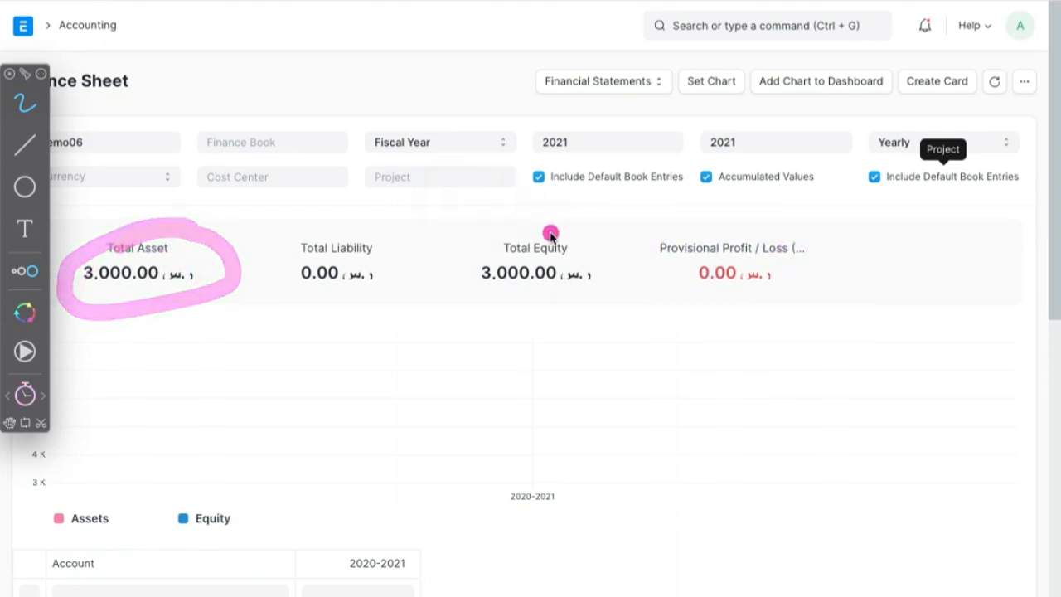
{"action": "mouse_move", "coordinate": [576, 247]}
{"action": "left_mouse_down"}
{"action": "mouse_move", "coordinate": [522, 233]}
{"action": "mouse_move", "coordinate": [616, 297]}
{"action": "mouse_move", "coordinate": [584, 244]}
{"action": "left_mouse_up"}
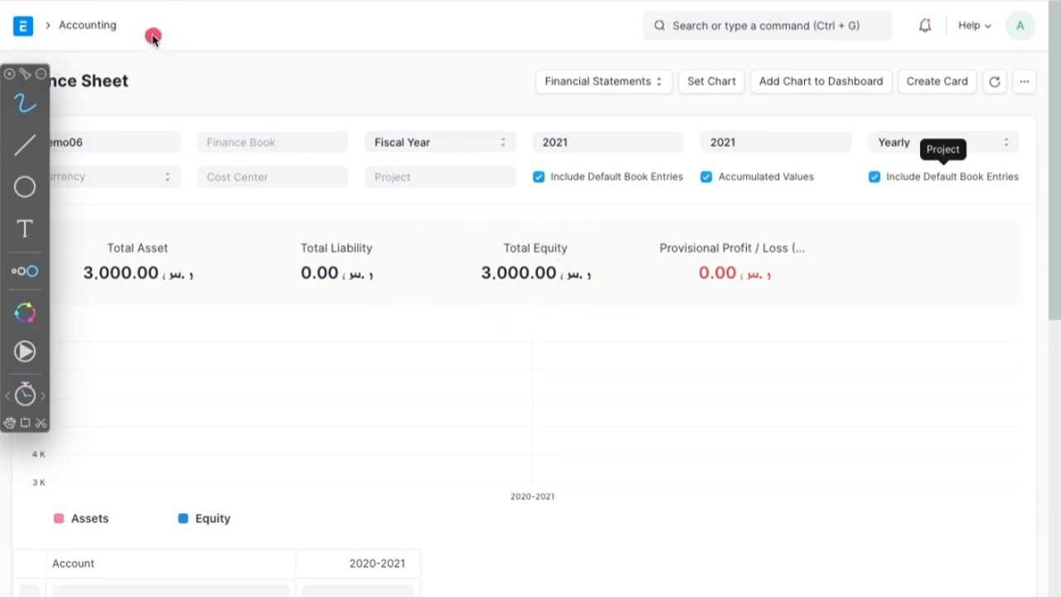
{"action": "key", "text": "Escape"}
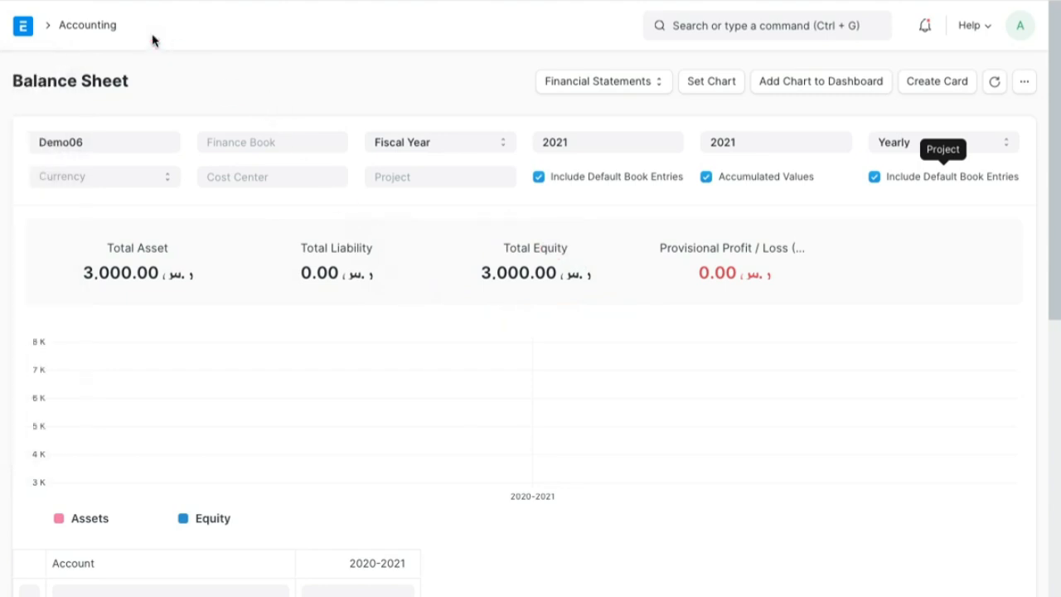
- Leave the Balance Sheet and switch to the whiteboard's numbered task list with the annotation tool on
{"action": "left_click", "coordinate": [103, 34]}
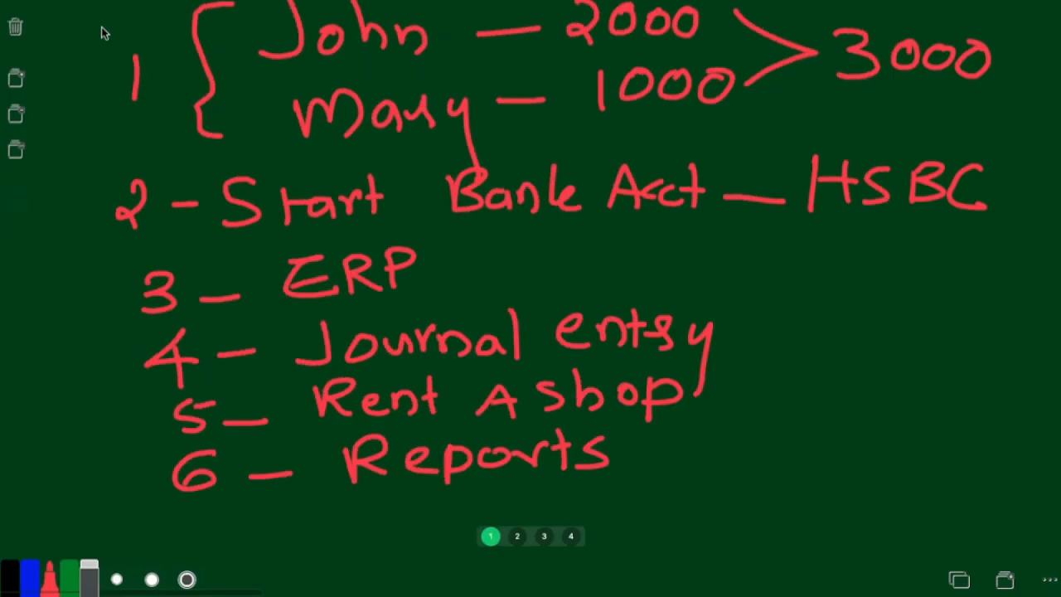
{"action": "key", "text": "alt+Tab"}
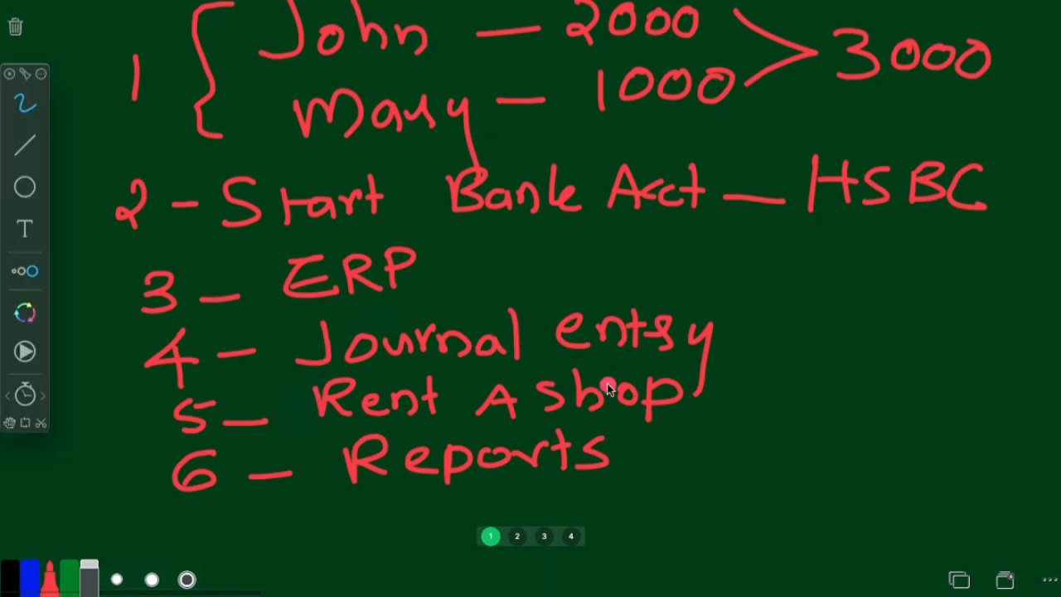
- Draw an arrow pointing away from task 5, Rent a shop, on the whiteboard and mark that task
{"action": "left_click_drag", "start_coordinate": [707, 395], "coordinate": [856, 395]}
{"action": "left_click_drag", "start_coordinate": [819, 360], "coordinate": [795, 421]}
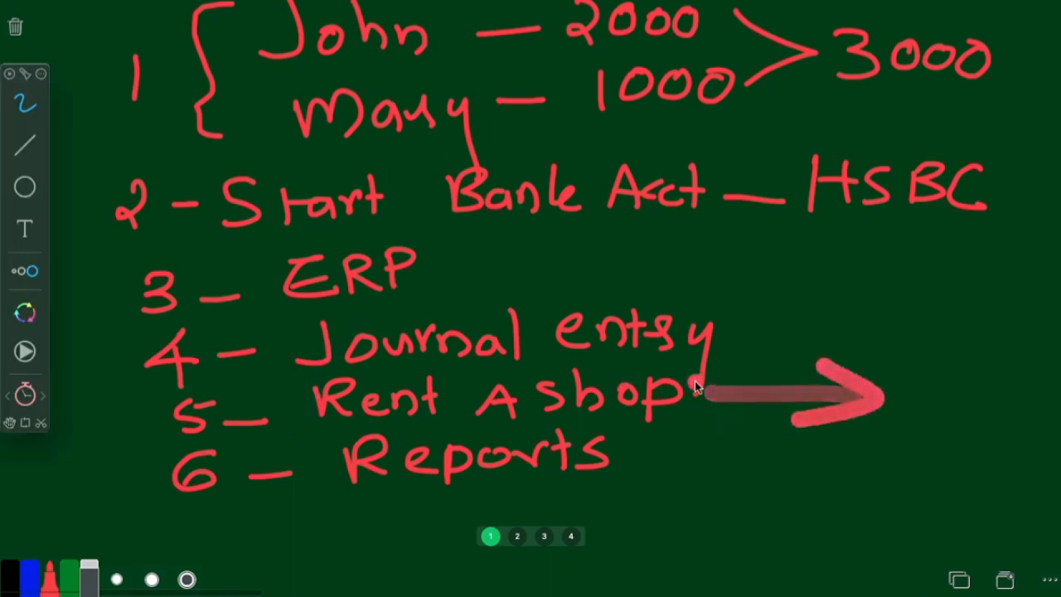
{"action": "mouse_move", "coordinate": [704, 383]}
{"action": "left_mouse_down"}
{"action": "mouse_move", "coordinate": [691, 368]}
{"action": "mouse_move", "coordinate": [303, 365]}
{"action": "mouse_move", "coordinate": [655, 419]}
{"action": "mouse_move", "coordinate": [462, 360]}
{"action": "left_mouse_up"}
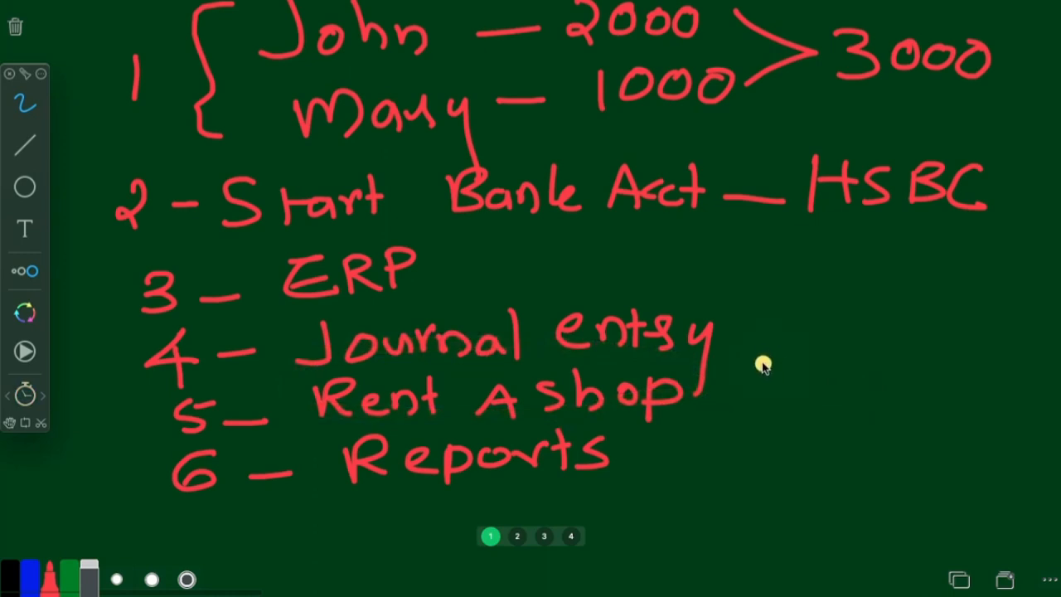
- Write the rent amount 500 beside Rent a shop with non-fading ink and circle it
{"action": "mouse_move", "coordinate": [763, 365]}
{"action": "left_mouse_down"}
{"action": "mouse_move", "coordinate": [746, 414]}
{"action": "mouse_move", "coordinate": [792, 356]}
{"action": "mouse_move", "coordinate": [864, 365]}
{"action": "left_mouse_up"}
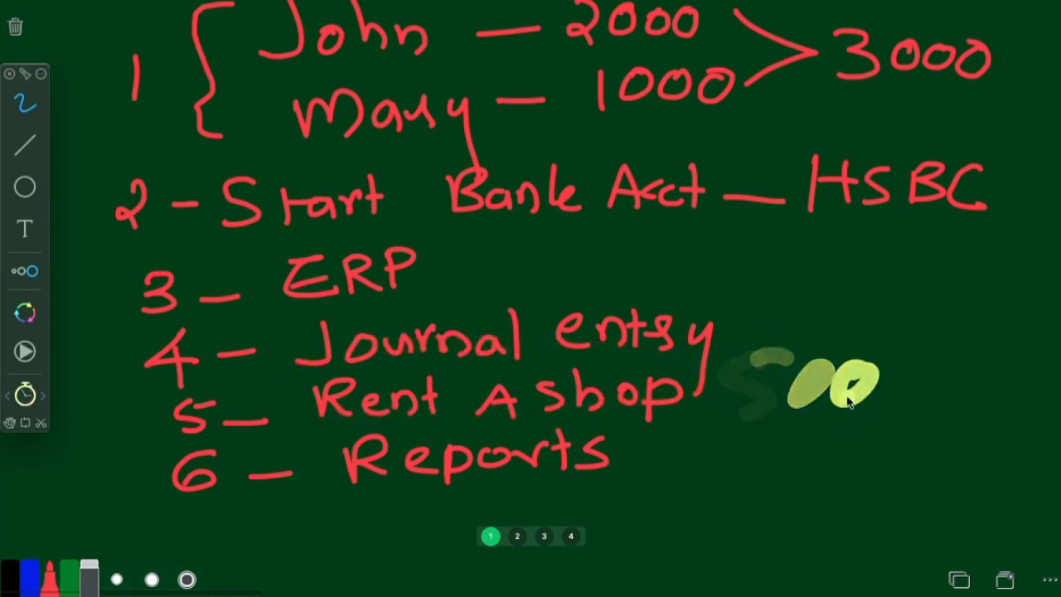
{"action": "left_click", "coordinate": [25, 394]}
{"action": "left_click_drag", "start_coordinate": [744, 372], "coordinate": [741, 423]}
{"action": "mouse_move", "coordinate": [821, 377]}
{"action": "left_mouse_down"}
{"action": "mouse_move", "coordinate": [812, 406]}
{"action": "mouse_move", "coordinate": [817, 377]}
{"action": "left_mouse_up"}
{"action": "mouse_move", "coordinate": [845, 378]}
{"action": "left_mouse_down"}
{"action": "mouse_move", "coordinate": [867, 398]}
{"action": "mouse_move", "coordinate": [867, 373]}
{"action": "left_mouse_up"}
{"action": "mouse_move", "coordinate": [875, 348]}
{"action": "left_mouse_down"}
{"action": "mouse_move", "coordinate": [912, 415]}
{"action": "mouse_move", "coordinate": [786, 349]}
{"action": "left_mouse_up"}
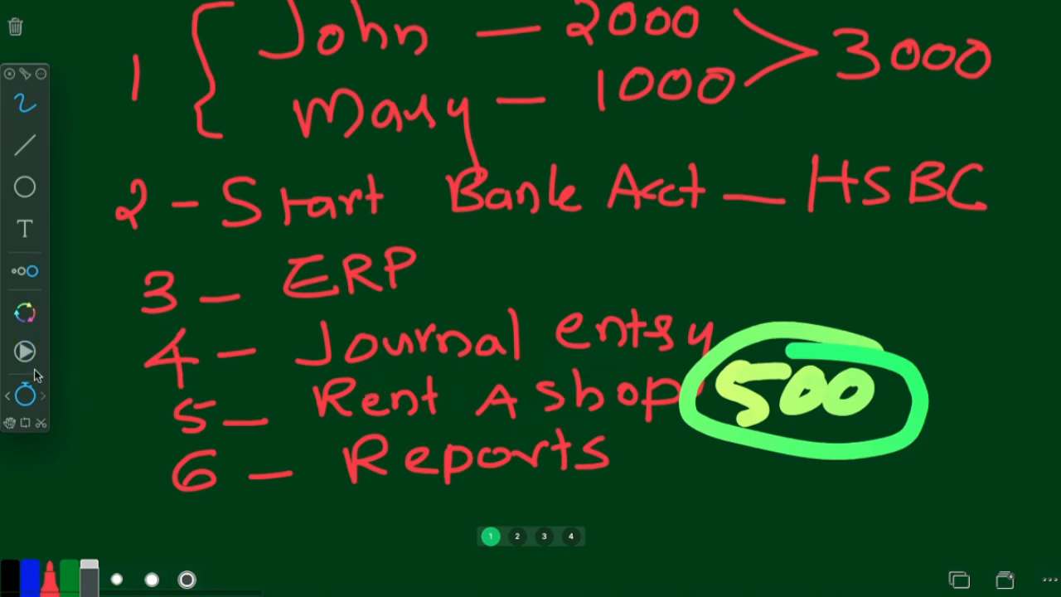
- Switch to ERPNext, close the annotation tool and open the Chart of Accounts
{"action": "key", "text": "super+Tab"}
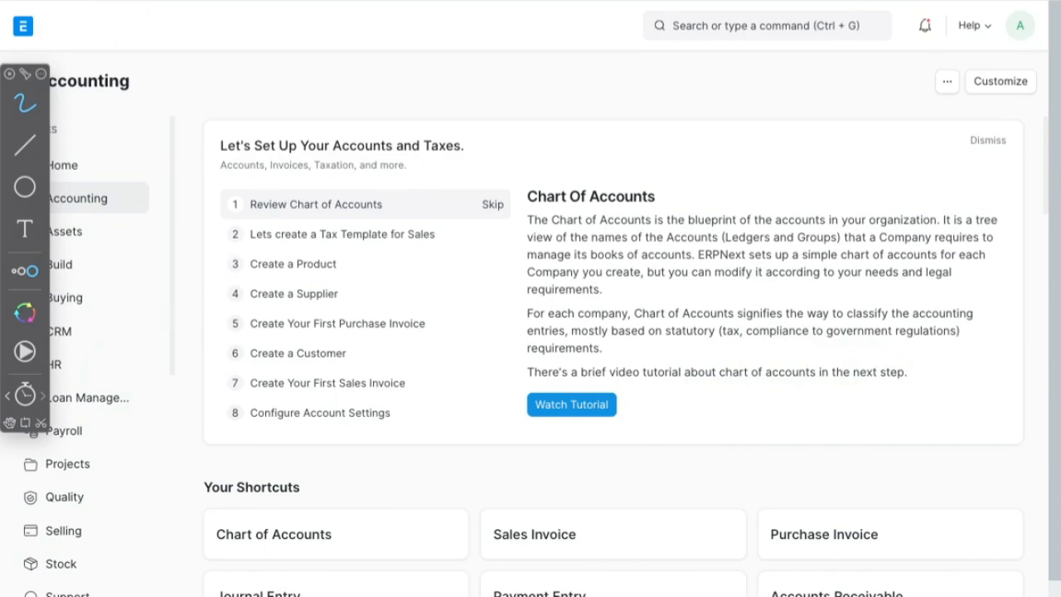
{"action": "key", "text": "Escape"}
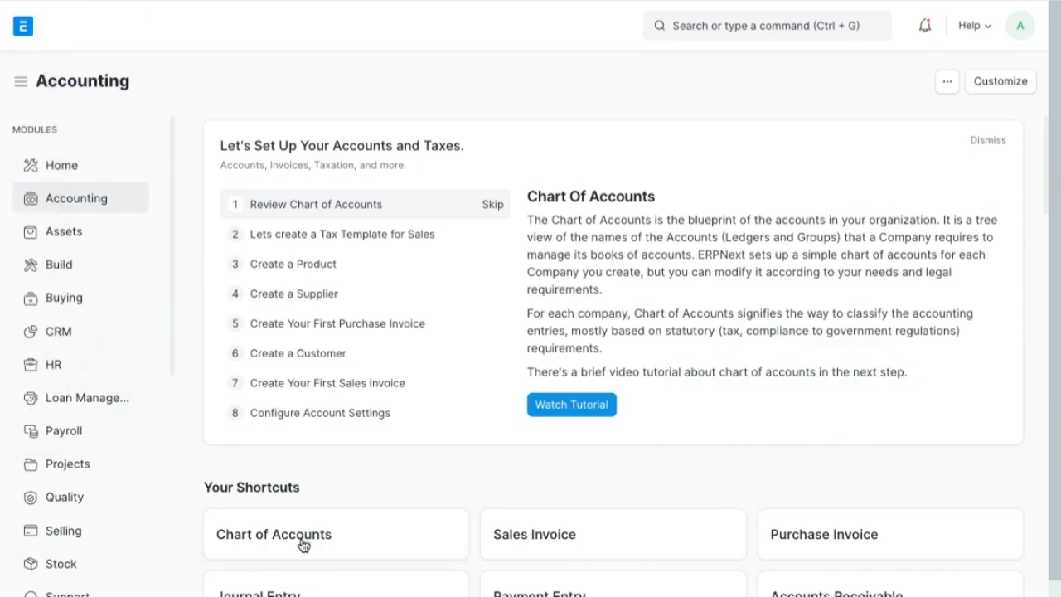
{"action": "left_click", "coordinate": [303, 544]}
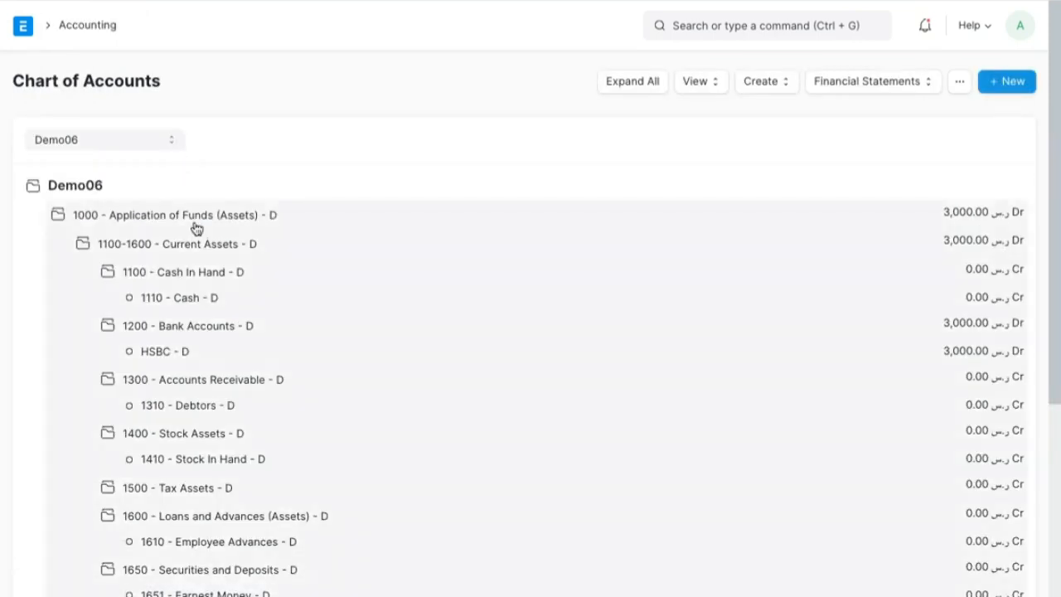
- Collapse 1000 - Application of Funds (Assets), expand 5000 - Expenses and look inside 5100 - Direct Expenses
{"action": "left_click", "coordinate": [196, 229]}
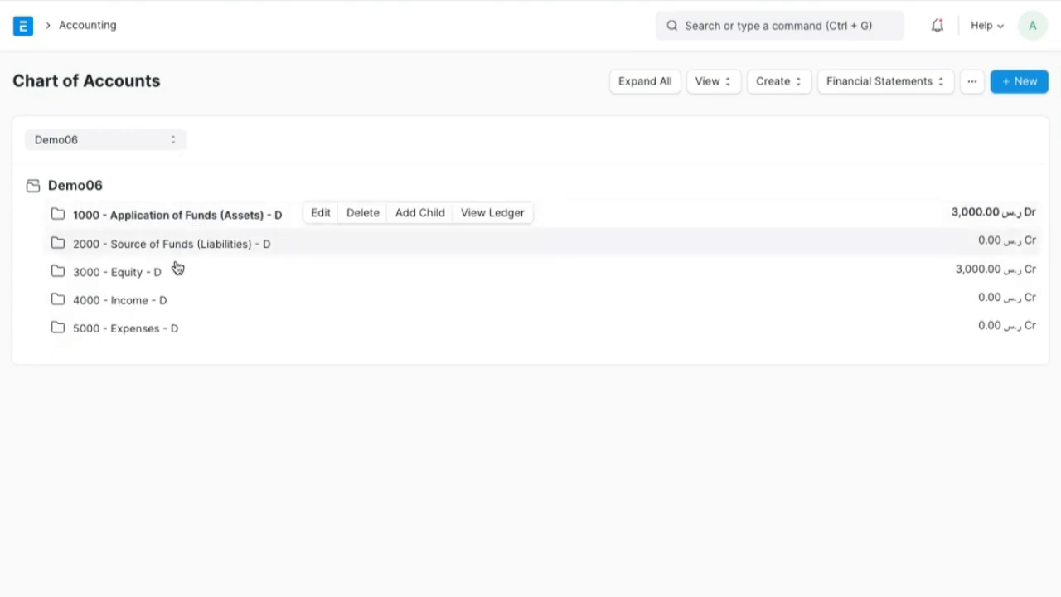
{"action": "left_click", "coordinate": [150, 332]}
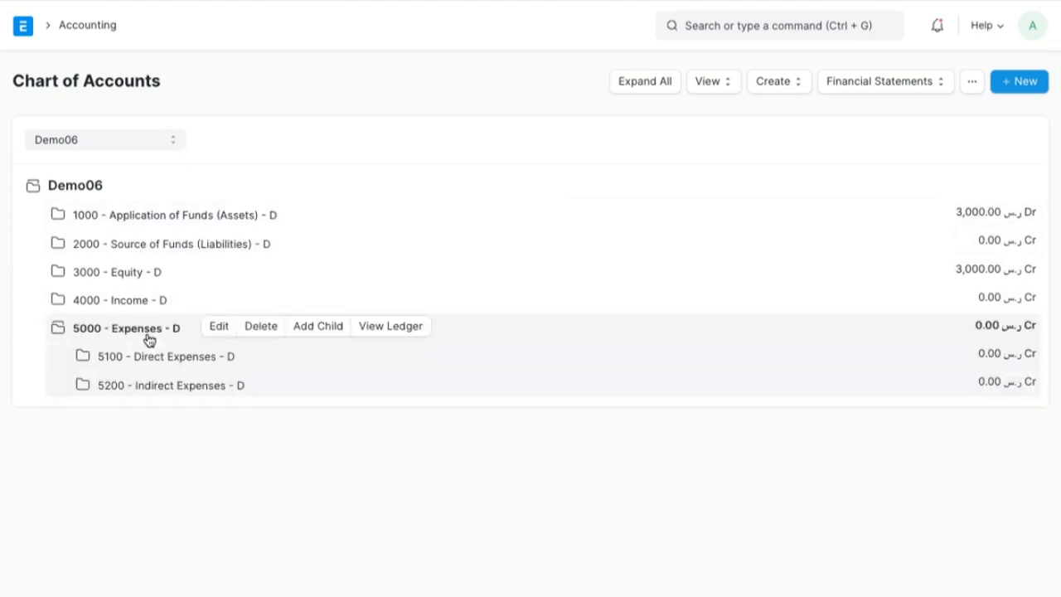
{"action": "left_click", "coordinate": [189, 365]}
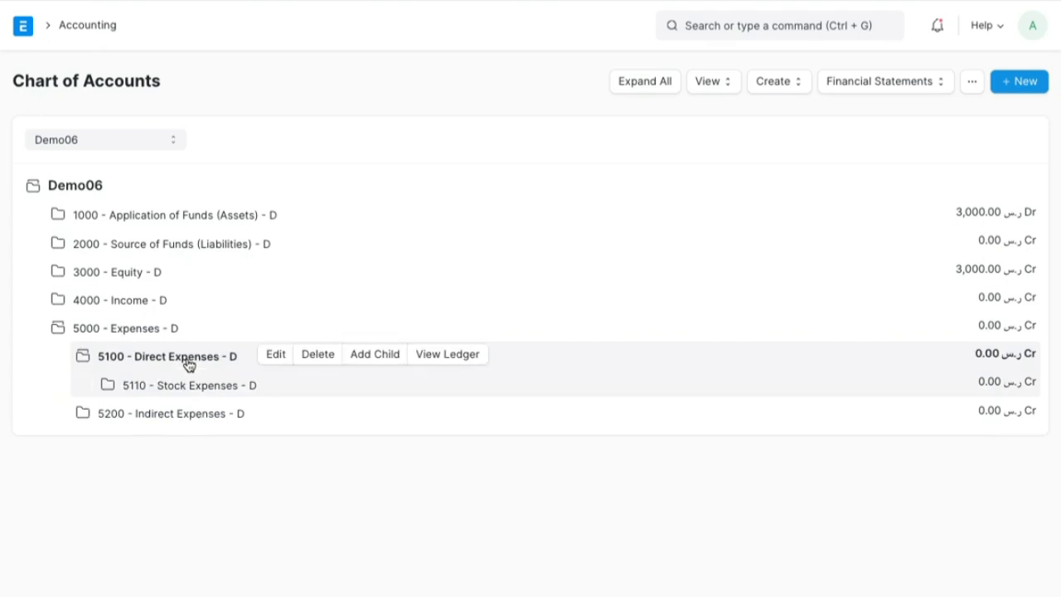
{"action": "left_click", "coordinate": [189, 366]}
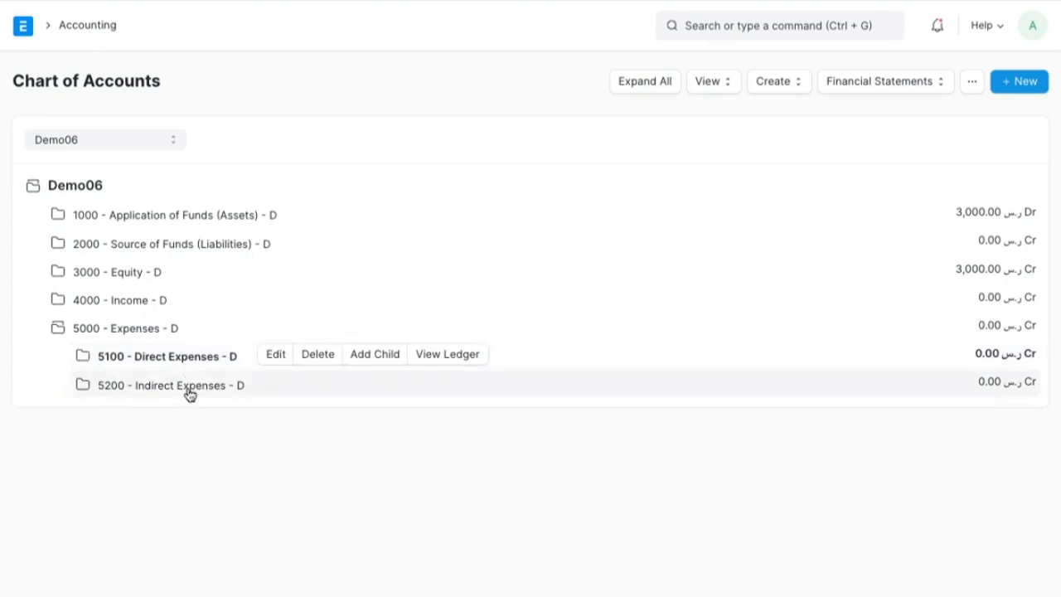
- Expand 5200 - Indirect Expenses and select the 5209 - Office Rent account
{"action": "left_click", "coordinate": [189, 393]}
{"action": "scroll", "coordinate": [315, 464], "scroll_direction": "down", "scroll_amount": 2}
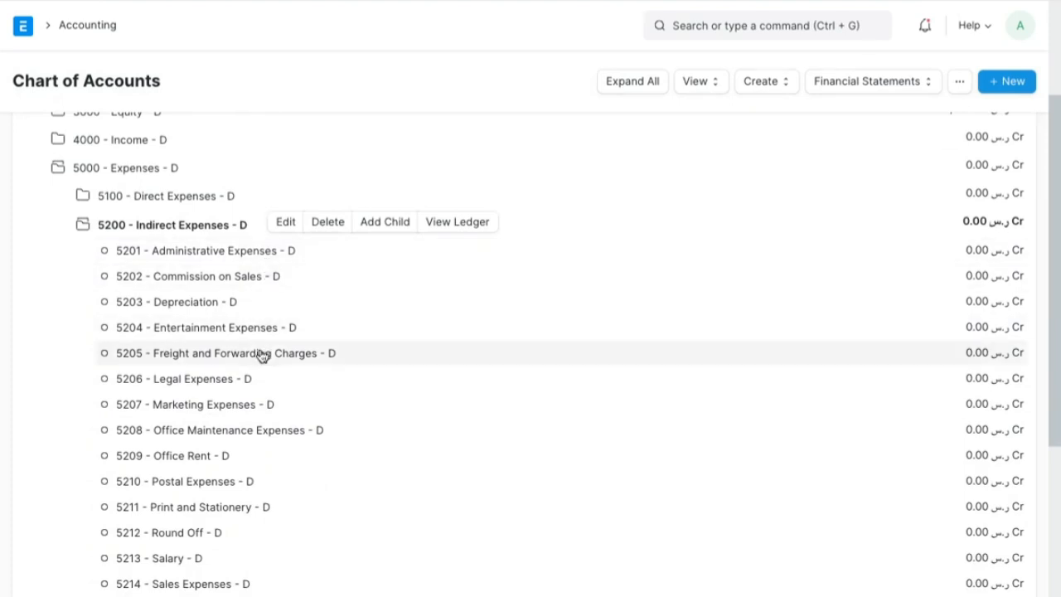
{"action": "left_click", "coordinate": [206, 465]}
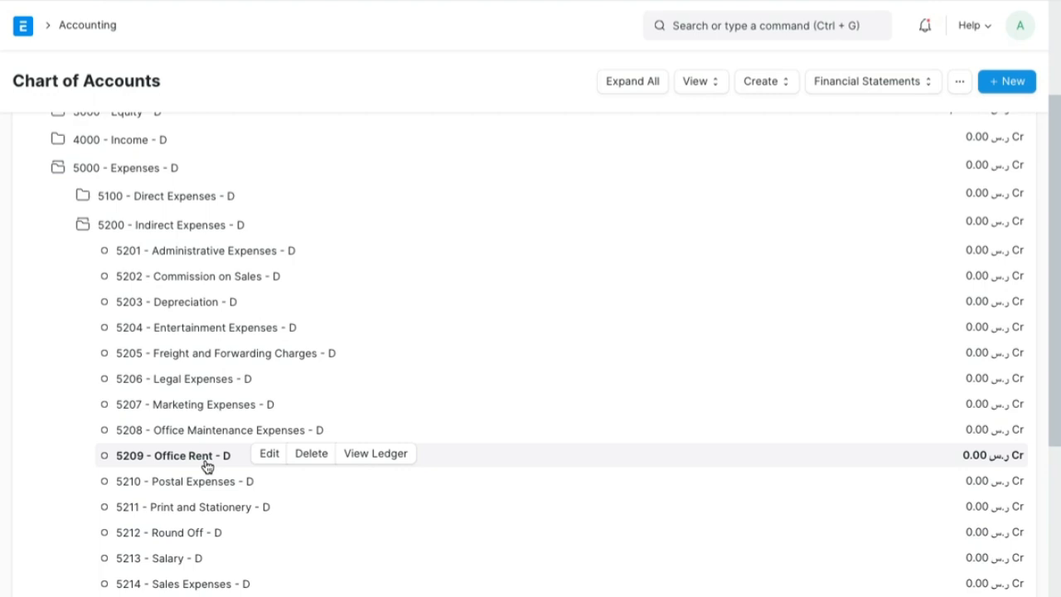
- Open the Journal Entry list and start a new journal entry for Demo06
{"action": "scroll", "coordinate": [207, 466], "scroll_direction": "up", "scroll_amount": 1}
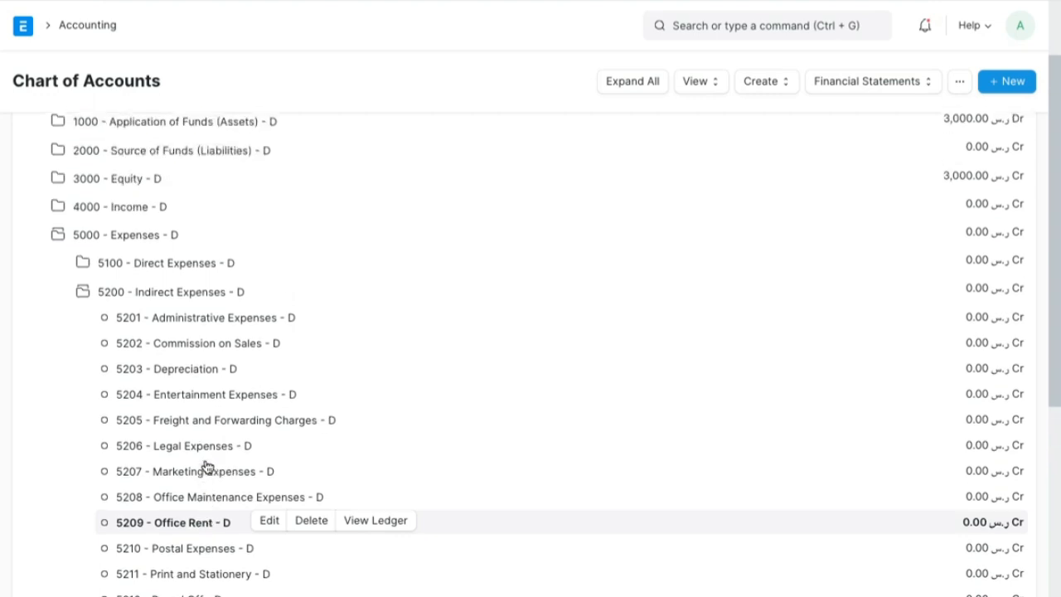
{"action": "scroll", "coordinate": [207, 466], "scroll_direction": "up", "scroll_amount": 2}
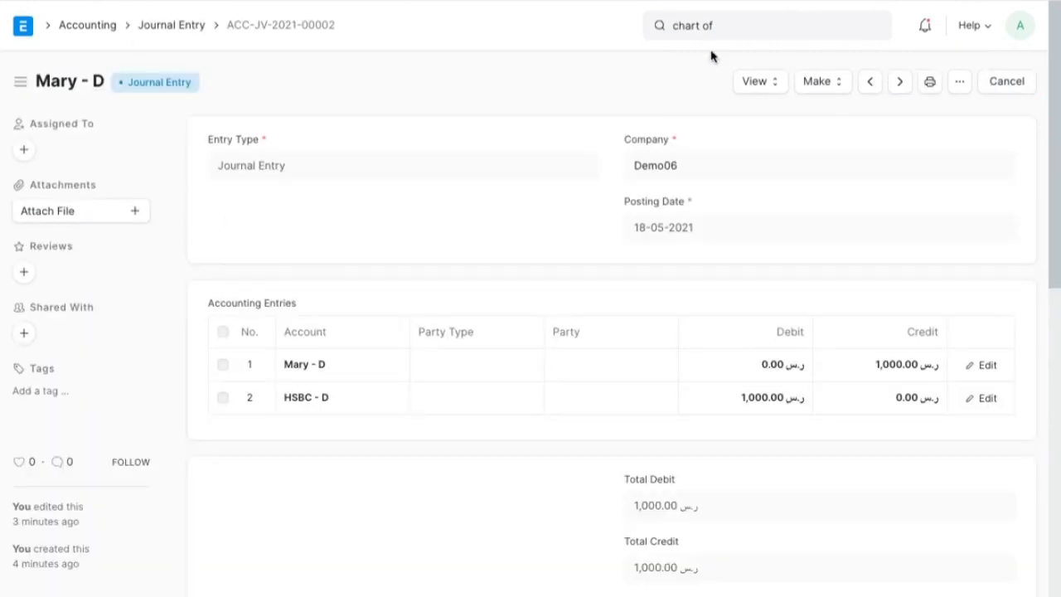
{"action": "left_click", "coordinate": [187, 28]}
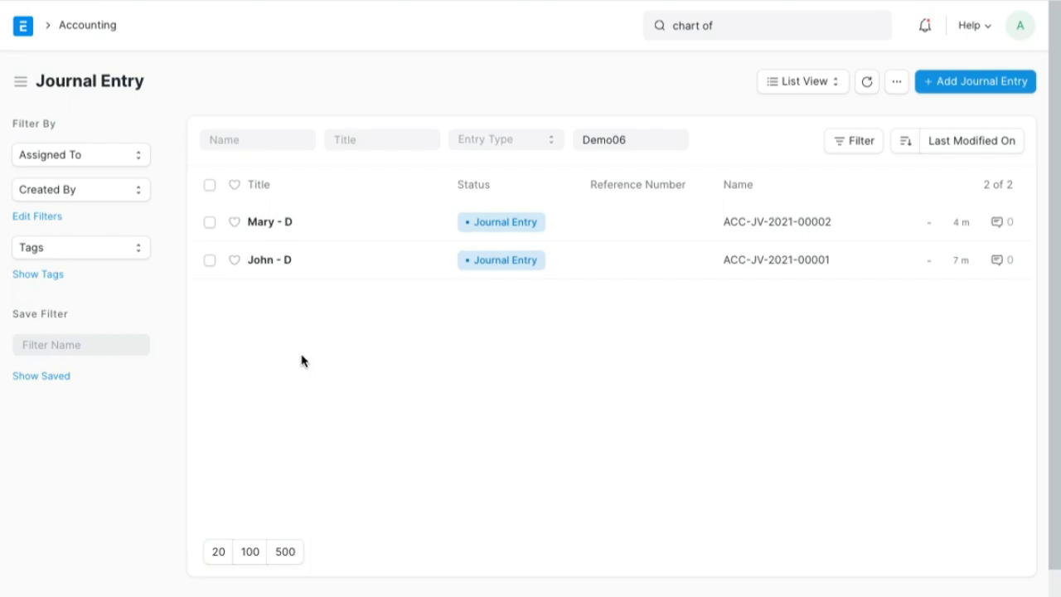
{"action": "key", "text": "ctrl+Left"}
{"action": "left_click", "coordinate": [960, 88]}
{"action": "scroll", "coordinate": [672, 406], "scroll_direction": "down", "scroll_amount": 2}
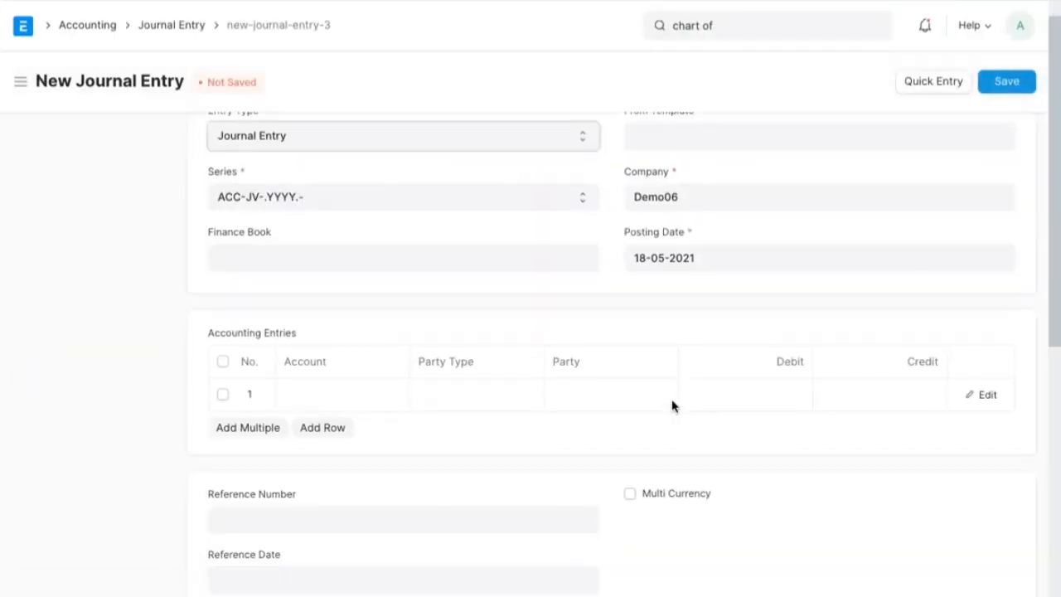
- Fill the first accounting row with the HSBC - D account and a credit of 500
{"action": "left_click", "coordinate": [374, 300]}
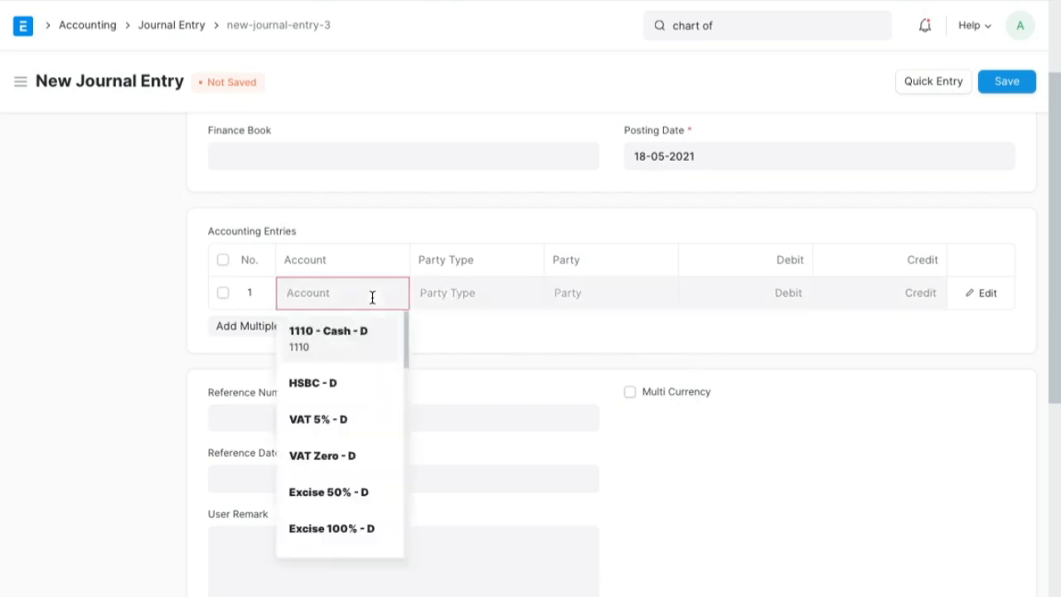
{"action": "type", "text": "HS"}
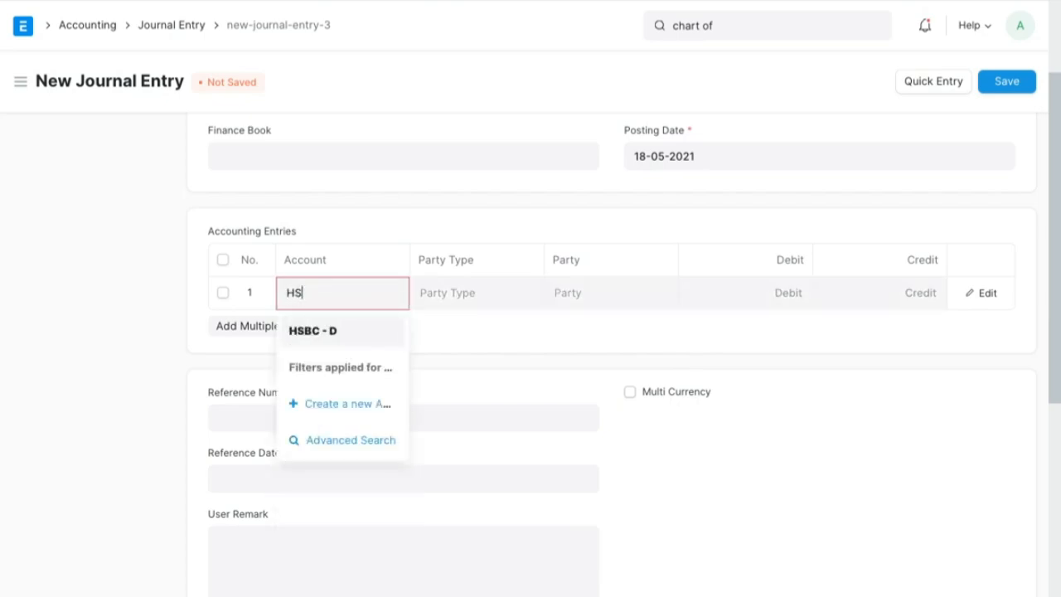
{"action": "left_click", "coordinate": [332, 330]}
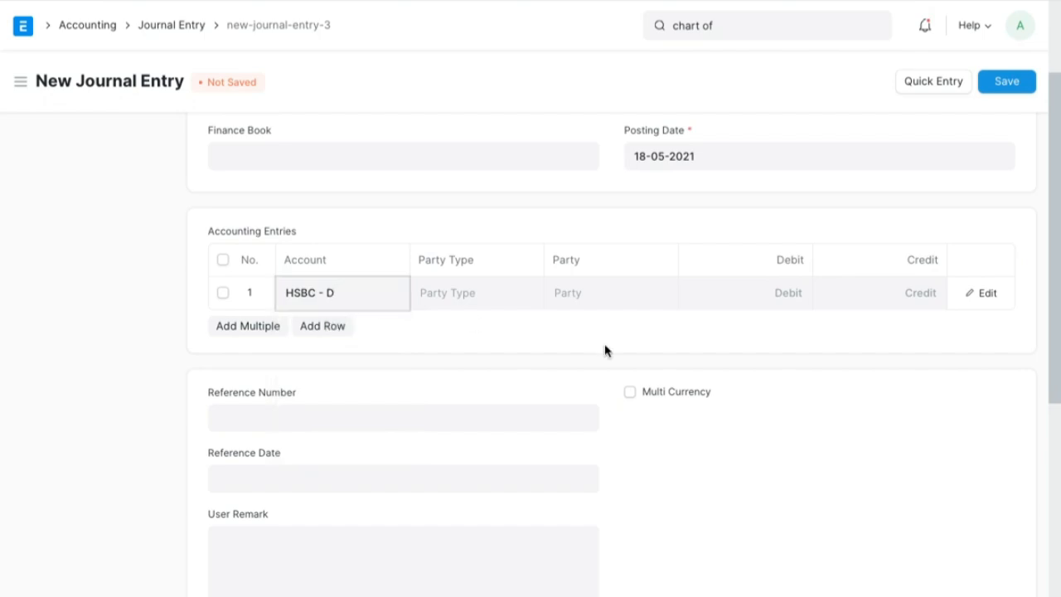
{"action": "left_click", "coordinate": [881, 288]}
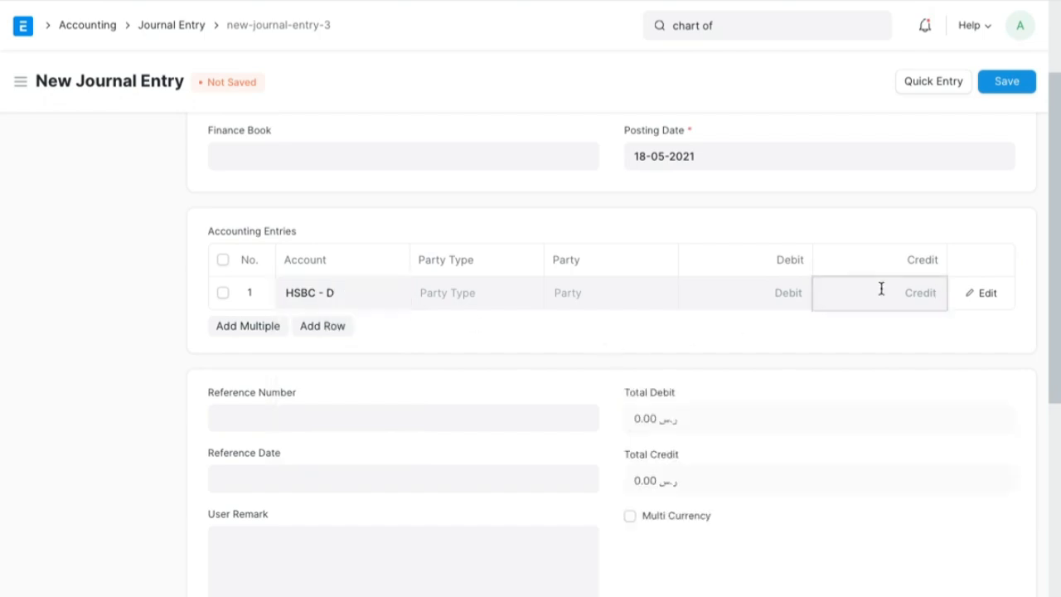
{"action": "type", "text": "500"}
{"action": "key", "text": "Tab"}
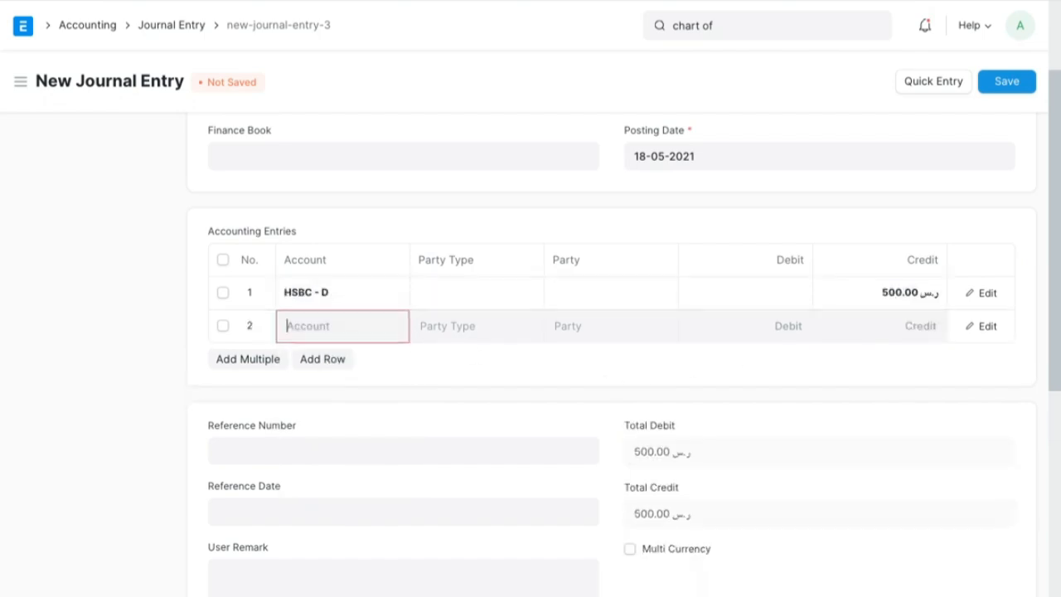
- Fill the second accounting row with the 5209 - Office Rent - D account and a debit of 500
{"action": "type", "text": "rent"}
{"action": "left_click", "coordinate": [372, 378]}
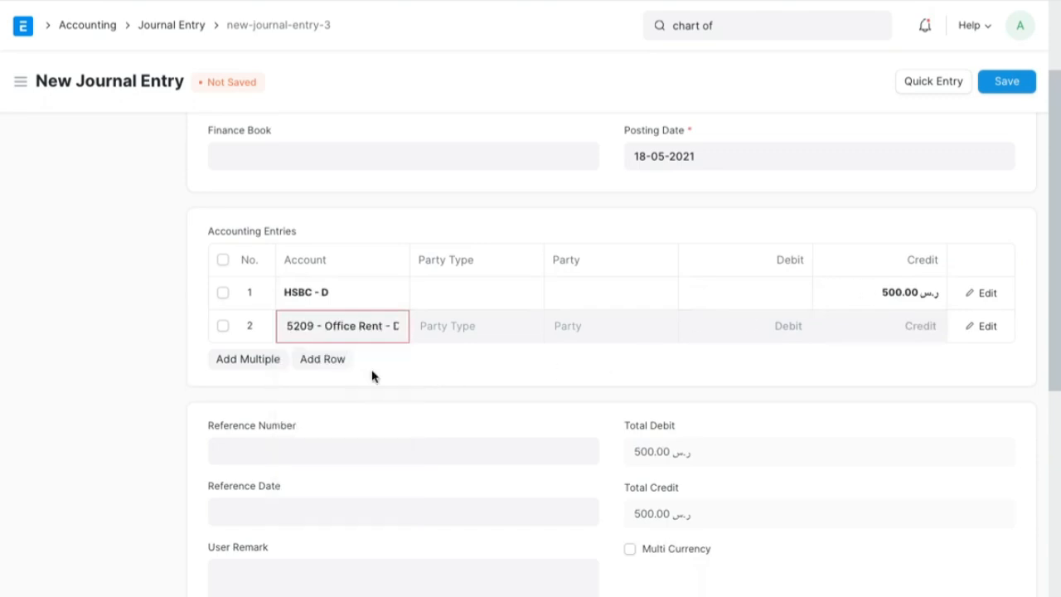
{"action": "left_click", "coordinate": [782, 325]}
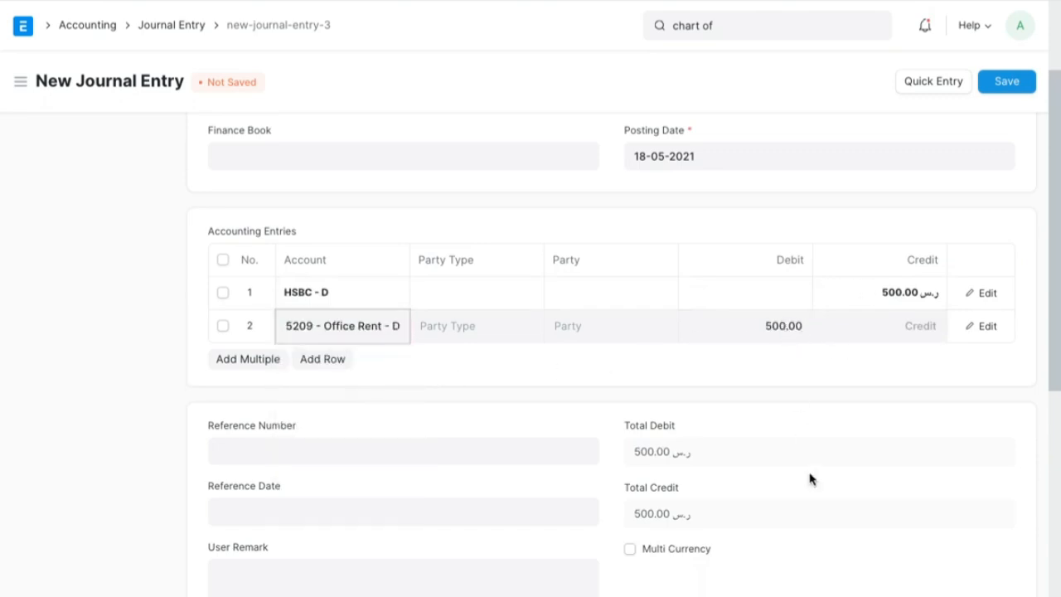
{"action": "scroll", "coordinate": [810, 480], "scroll_direction": "down", "scroll_amount": 1}
{"action": "scroll", "coordinate": [821, 440], "scroll_direction": "up", "scroll_amount": 3}
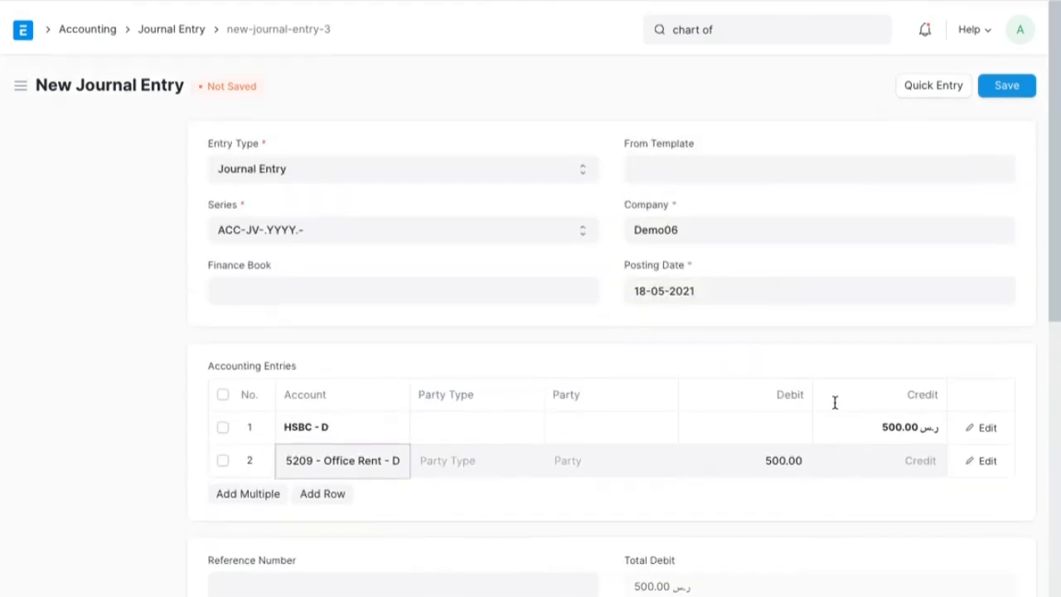
- Save the office rent journal entry and submit it permanently
{"action": "left_click", "coordinate": [1010, 87]}
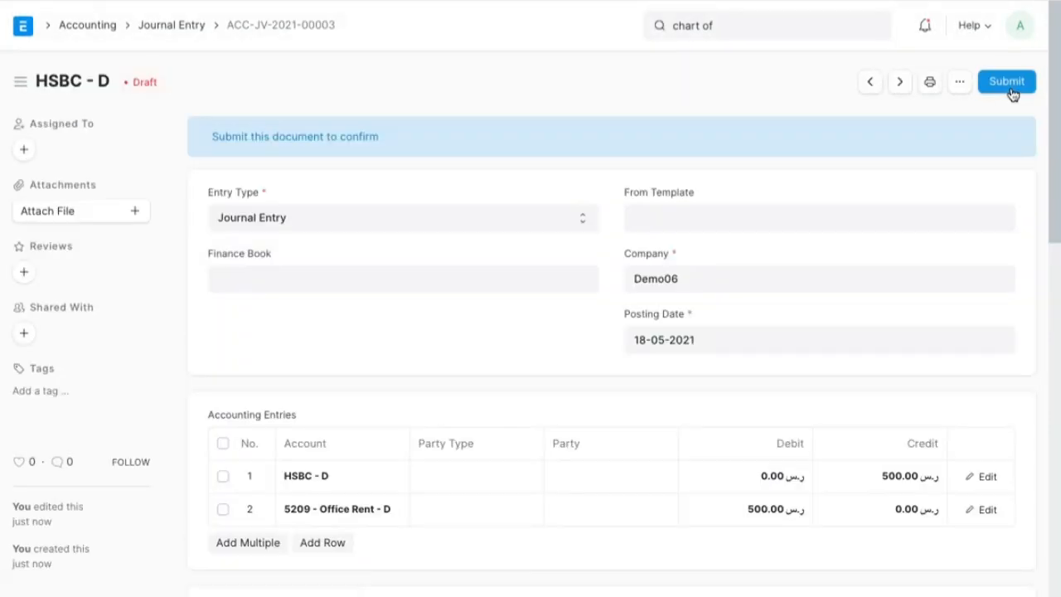
{"action": "left_click", "coordinate": [1007, 83]}
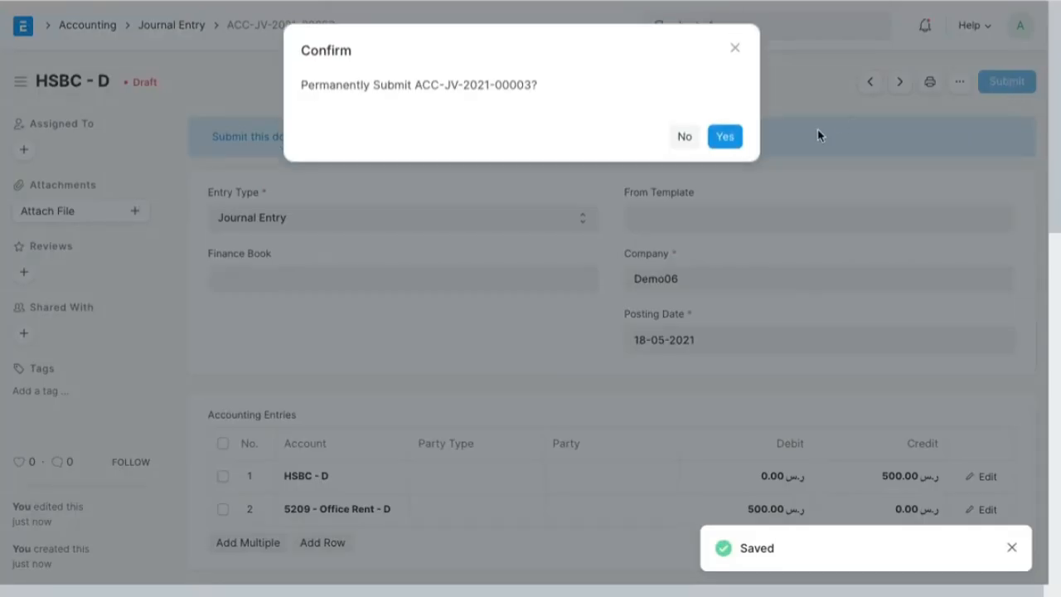
{"action": "left_click", "coordinate": [726, 136]}
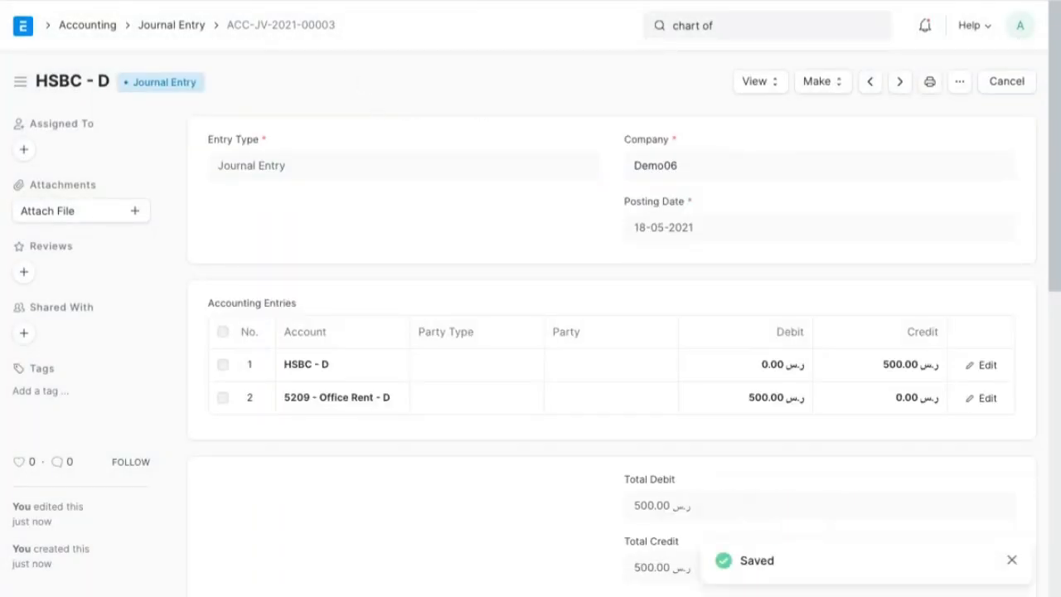
- Return to the Chart of Accounts, reload it, and mark the asset, equity and expense balances with fading ink
{"action": "key", "text": "Return"}
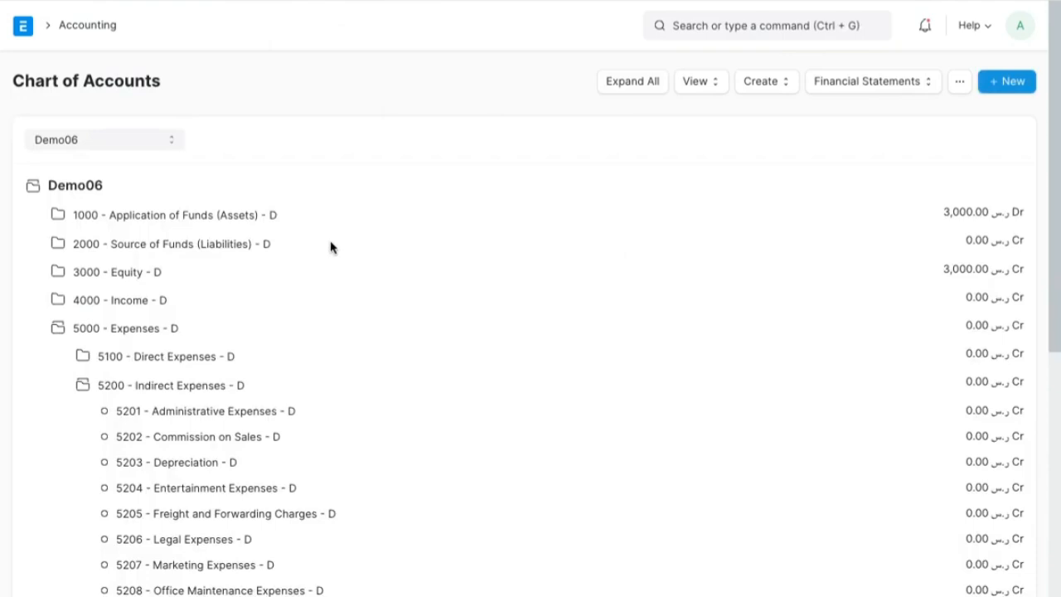
{"action": "left_click", "coordinate": [78, 1]}
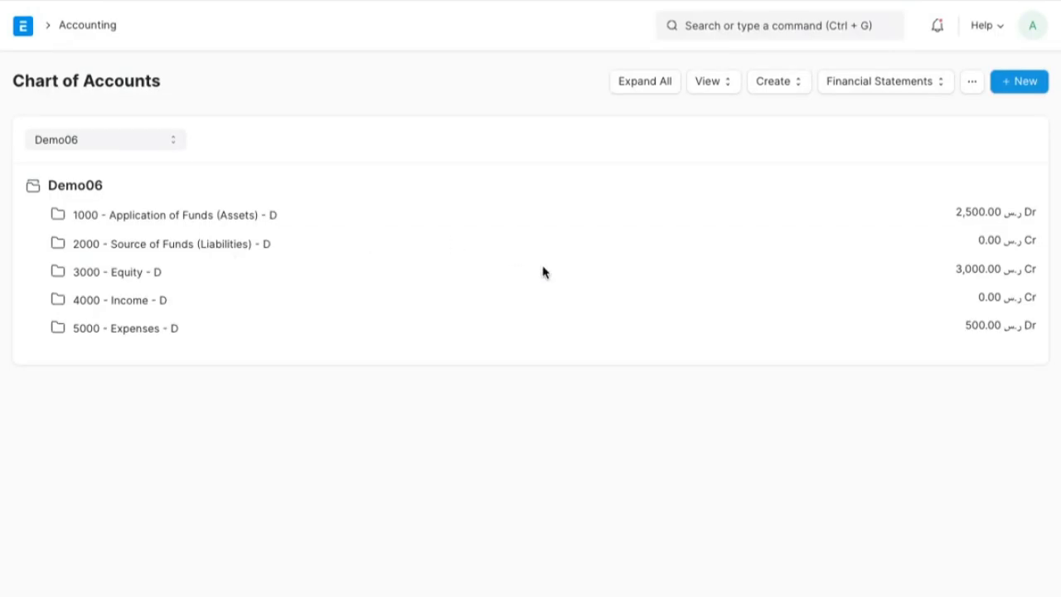
{"action": "key", "text": "alt+Tab"}
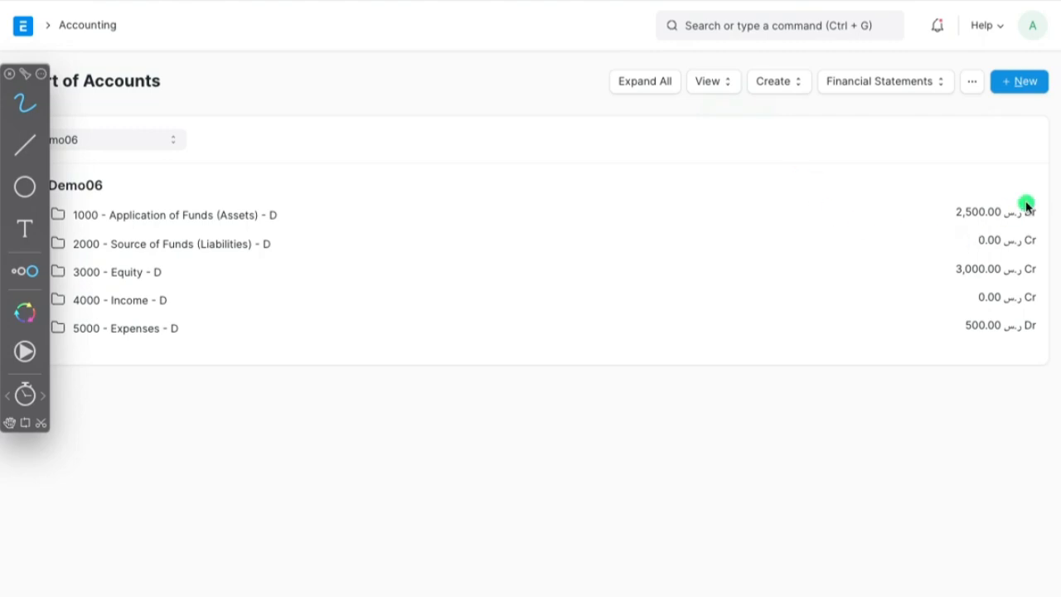
{"action": "mouse_move", "coordinate": [1027, 206]}
{"action": "left_mouse_down"}
{"action": "mouse_move", "coordinate": [1004, 190]}
{"action": "mouse_move", "coordinate": [990, 240]}
{"action": "mouse_move", "coordinate": [1010, 196]}
{"action": "left_mouse_up"}
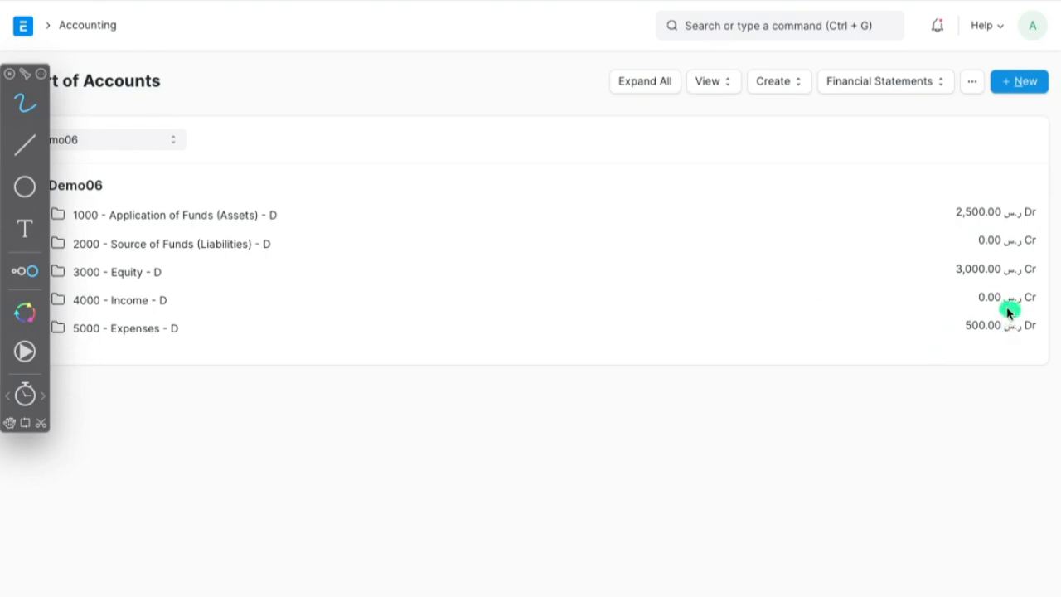
{"action": "mouse_move", "coordinate": [1008, 312]}
{"action": "left_mouse_down"}
{"action": "mouse_move", "coordinate": [936, 307]}
{"action": "mouse_move", "coordinate": [950, 353]}
{"action": "mouse_move", "coordinate": [1028, 345]}
{"action": "mouse_move", "coordinate": [1027, 325]}
{"action": "left_mouse_up"}
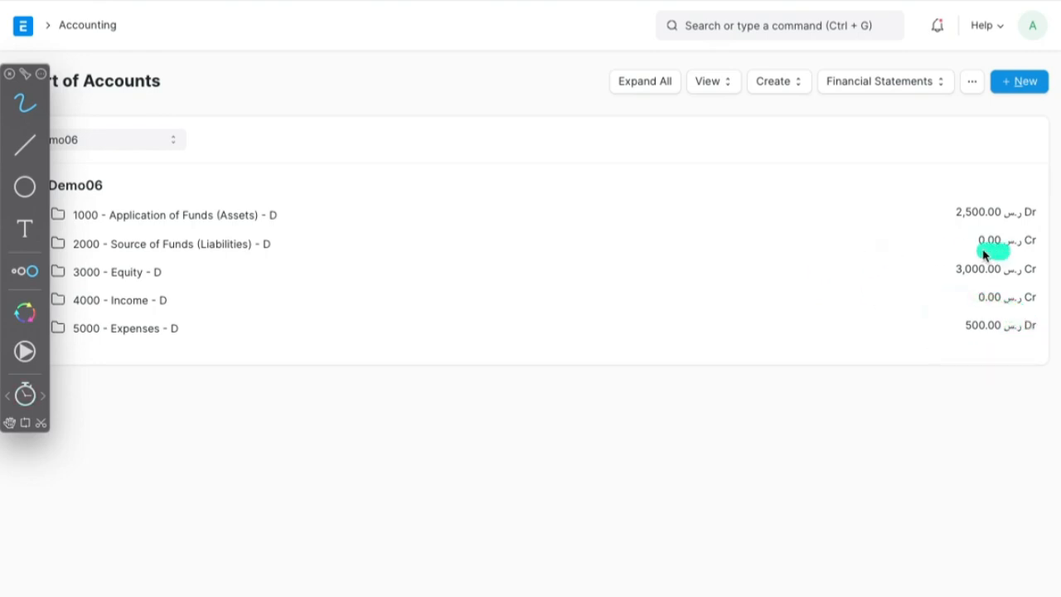
{"action": "mouse_move", "coordinate": [984, 254]}
{"action": "left_mouse_down"}
{"action": "mouse_move", "coordinate": [924, 268]}
{"action": "mouse_move", "coordinate": [1026, 294]}
{"action": "mouse_move", "coordinate": [1016, 260]}
{"action": "mouse_move", "coordinate": [968, 262]}
{"action": "left_mouse_up"}
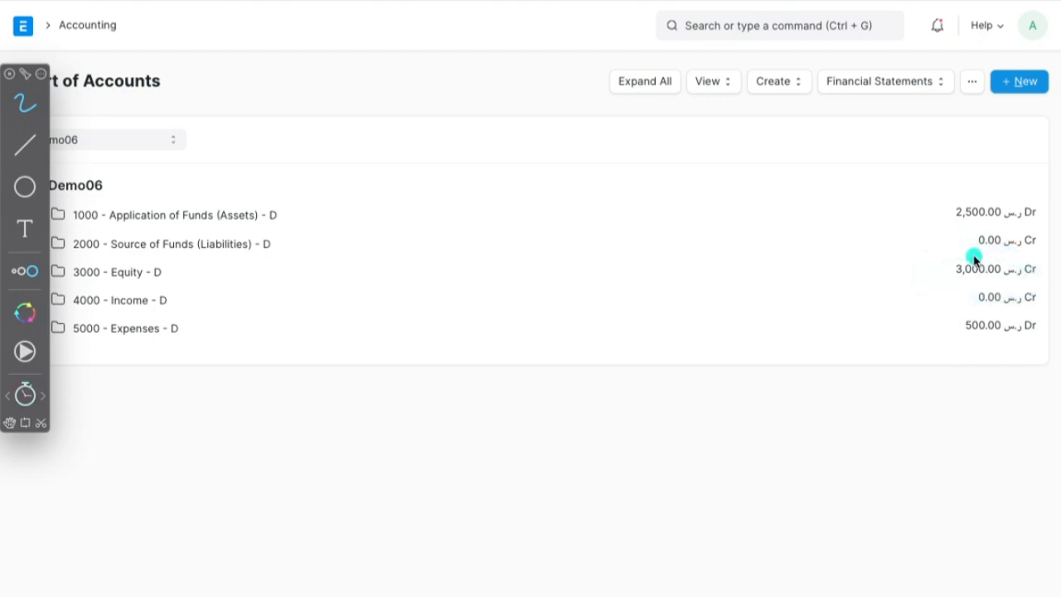
{"action": "mouse_move", "coordinate": [943, 265]}
{"action": "left_mouse_down"}
{"action": "mouse_move", "coordinate": [1021, 282]}
{"action": "mouse_move", "coordinate": [1003, 268]}
{"action": "mouse_move", "coordinate": [962, 268]}
{"action": "left_mouse_up"}
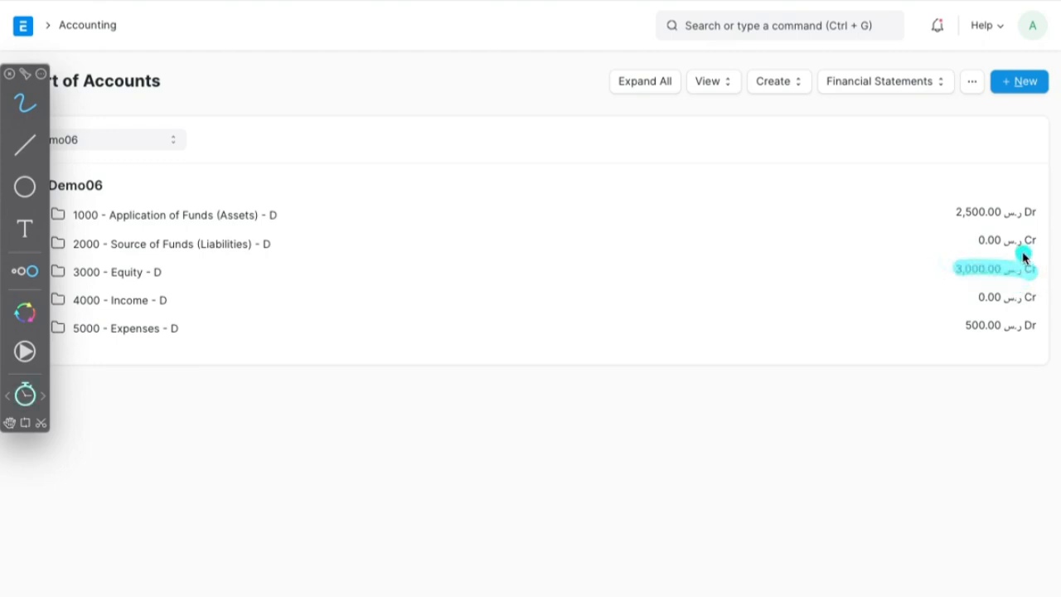
{"action": "left_click_drag", "start_coordinate": [941, 212], "coordinate": [1019, 223]}
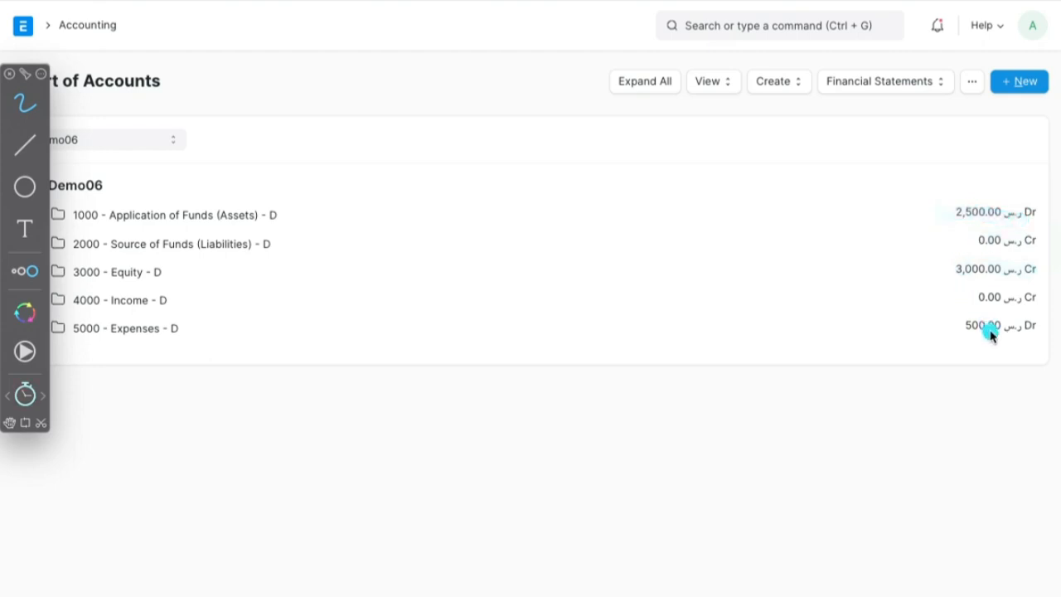
{"action": "mouse_move", "coordinate": [991, 333]}
{"action": "left_mouse_down"}
{"action": "mouse_move", "coordinate": [1028, 325]}
{"action": "mouse_move", "coordinate": [988, 296]}
{"action": "mouse_move", "coordinate": [967, 362]}
{"action": "mouse_move", "coordinate": [1036, 311]}
{"action": "left_mouse_up"}
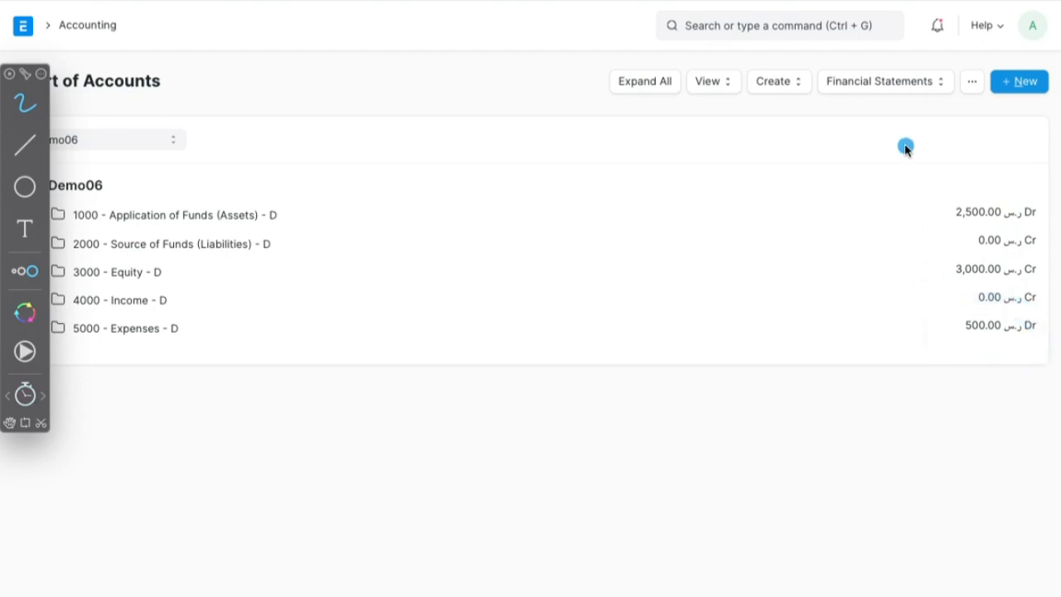
{"action": "key", "text": "Escape"}
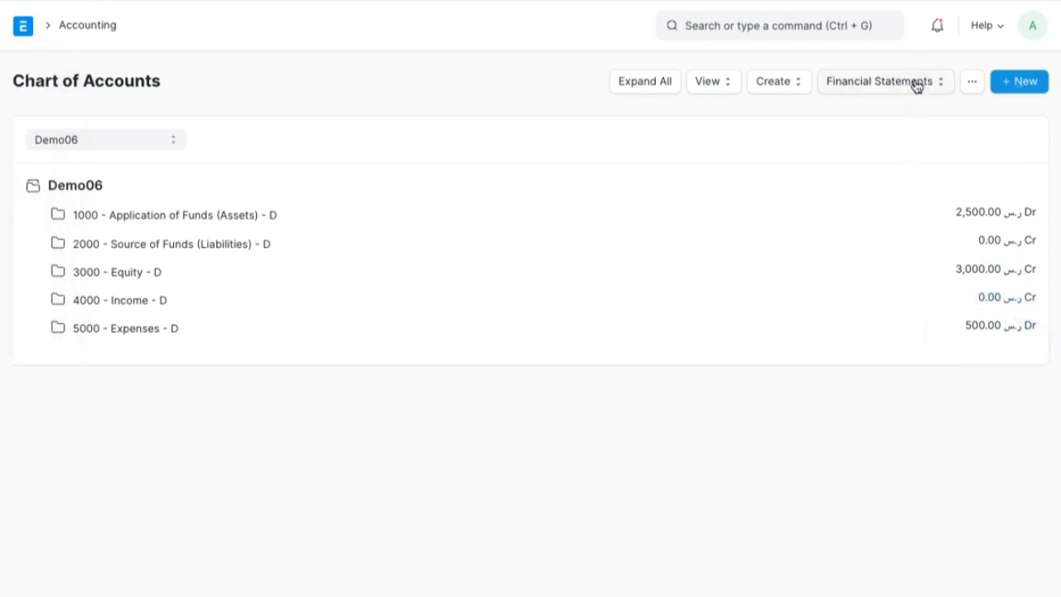
- Open the Trial Balance report and compare the debit, credit and closing totals
{"action": "left_click", "coordinate": [916, 83]}
{"action": "left_click", "coordinate": [893, 121]}
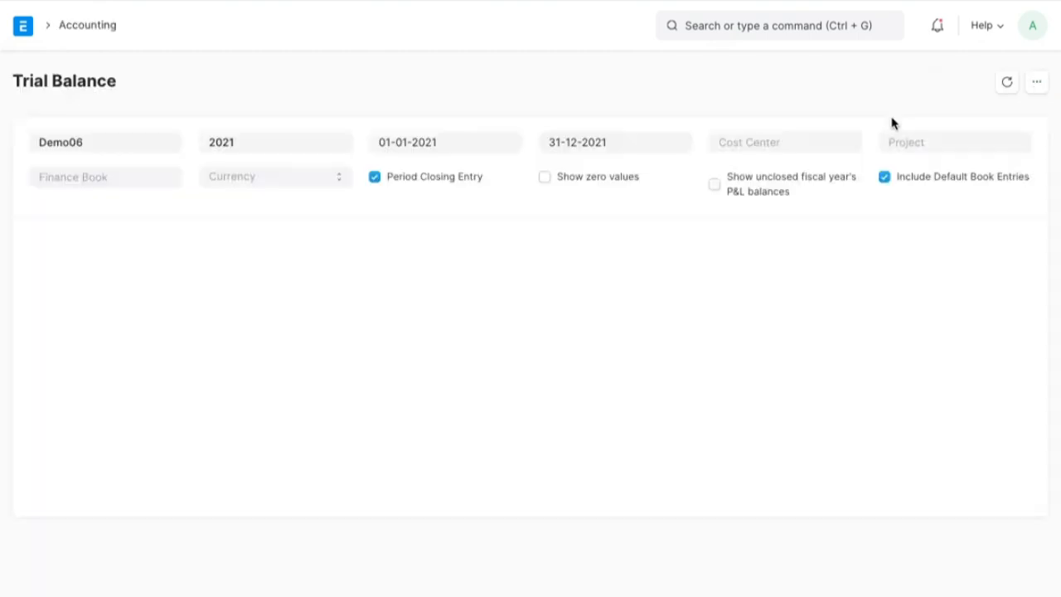
{"action": "scroll", "coordinate": [677, 409], "scroll_direction": "down", "scroll_amount": 1}
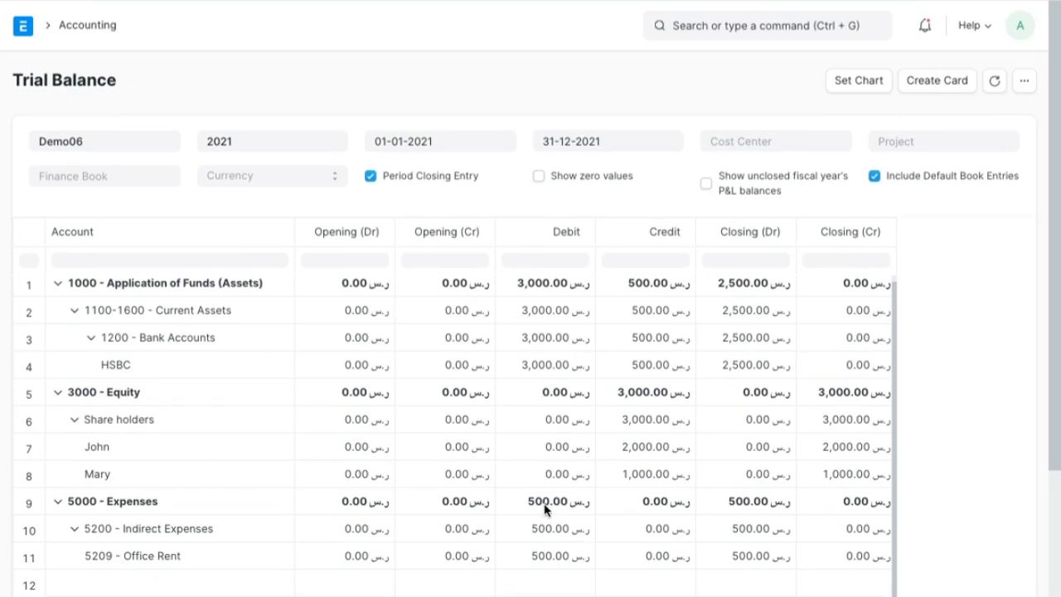
{"action": "scroll", "coordinate": [544, 509], "scroll_direction": "down", "scroll_amount": 2}
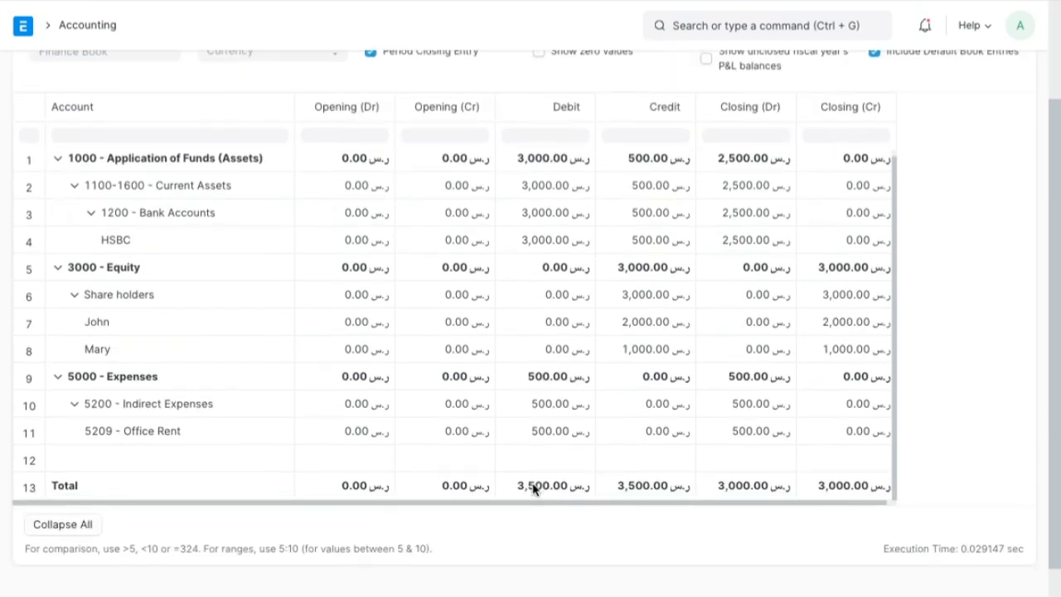
{"action": "scroll", "coordinate": [649, 491], "scroll_direction": "up", "scroll_amount": 1}
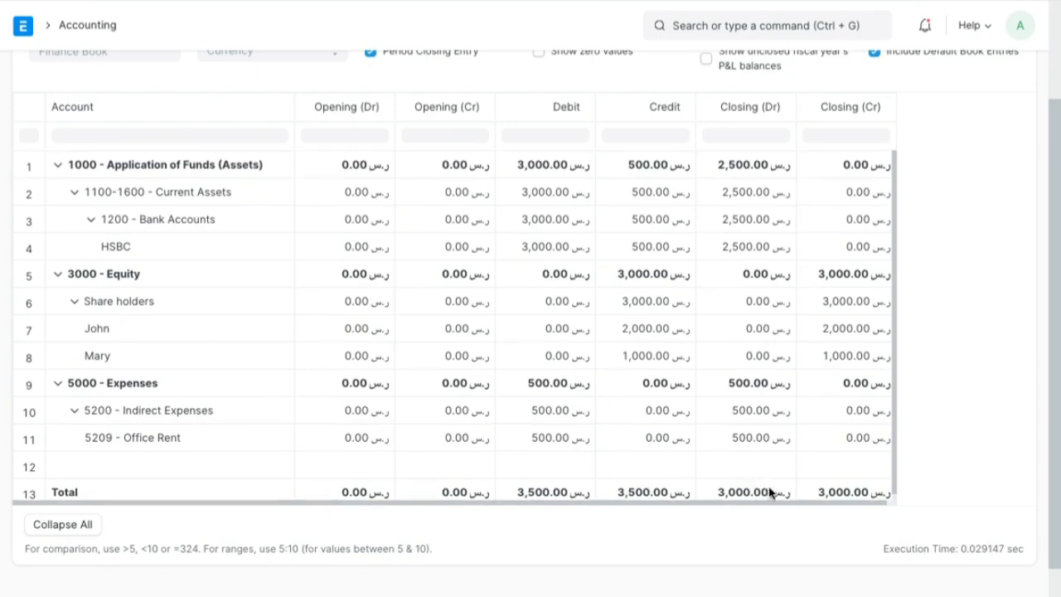
{"action": "scroll", "coordinate": [945, 292], "scroll_direction": "up", "scroll_amount": 2}
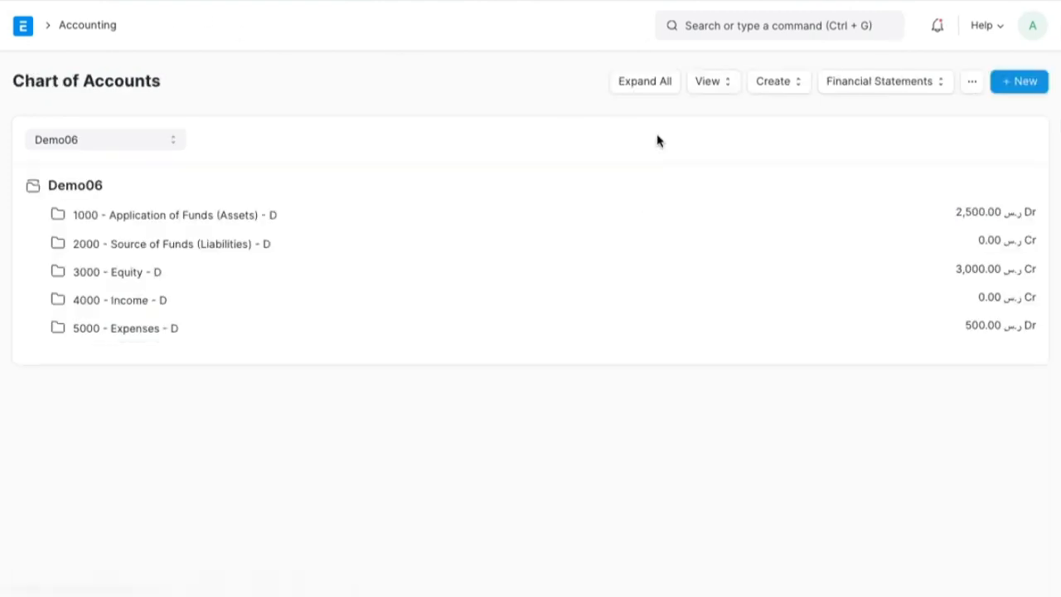
- View Demo06's postings in the General Ledger, then go back to the Chart of Accounts
{"action": "left_click", "coordinate": [891, 81]}
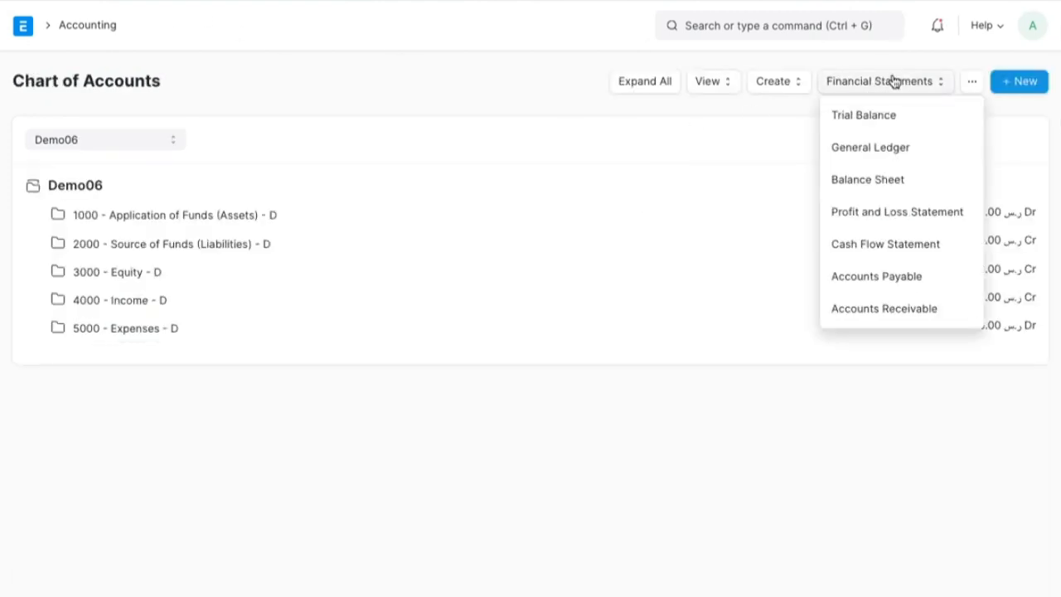
{"action": "left_click", "coordinate": [877, 153]}
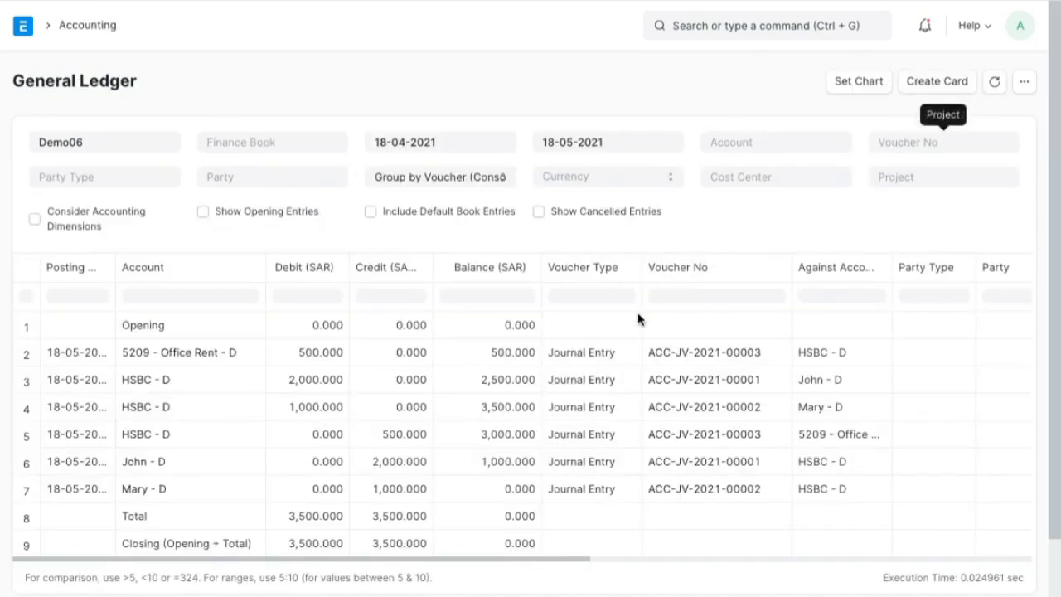
{"action": "key", "text": "alt+Left"}
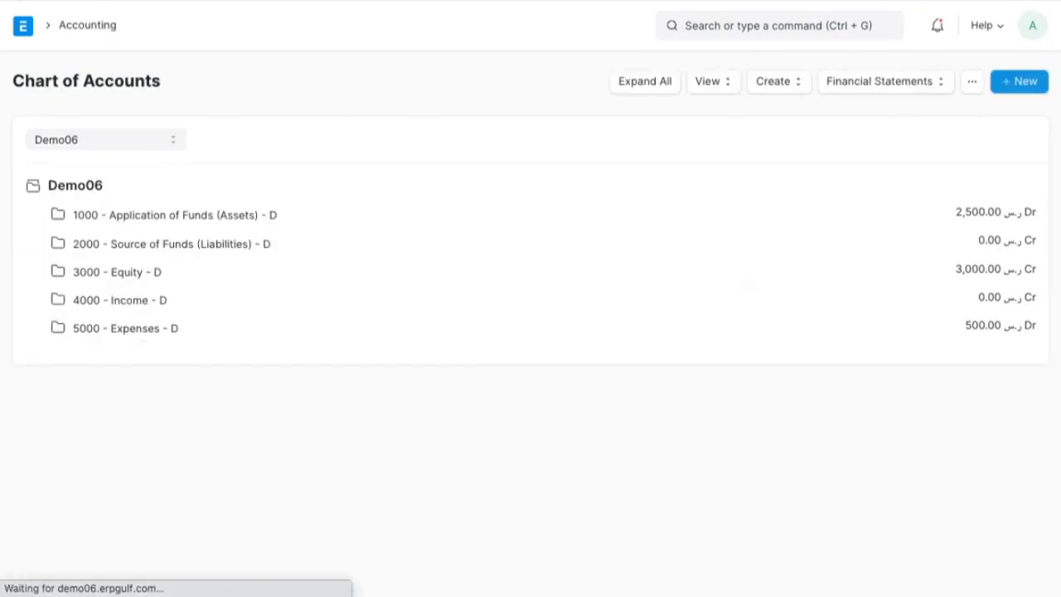
- Open Demo06's Balance Sheet from the Chart of Accounts
{"action": "left_click", "coordinate": [887, 81]}
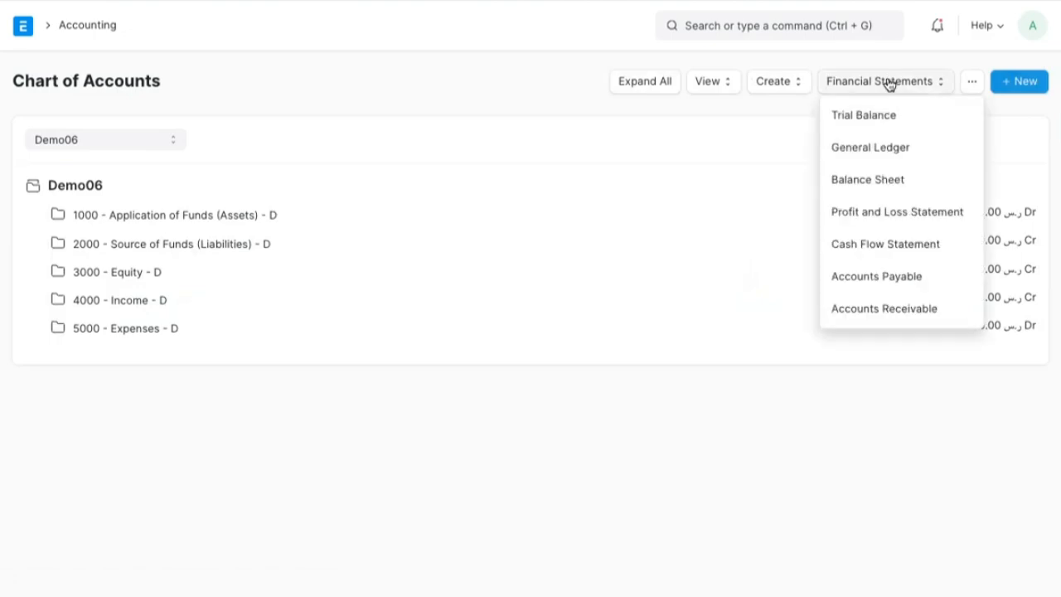
{"action": "left_click", "coordinate": [875, 185]}
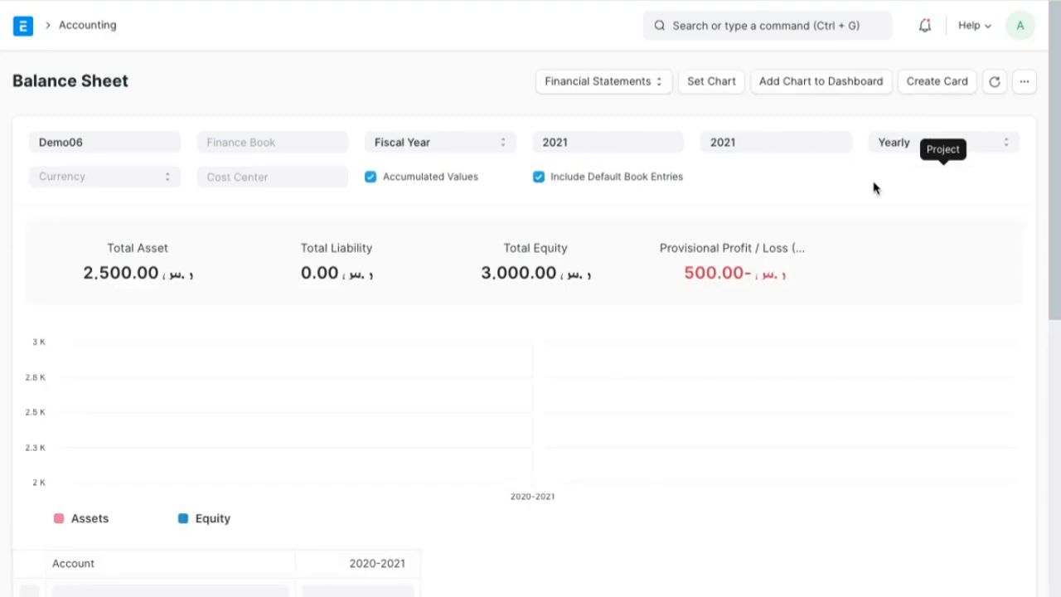
- Circle Total Asset, Total Equity and Provisional Profit / Loss on the Balance Sheet with fading ink, and close the annotation tool
{"action": "key", "text": "ctrl+Tab"}
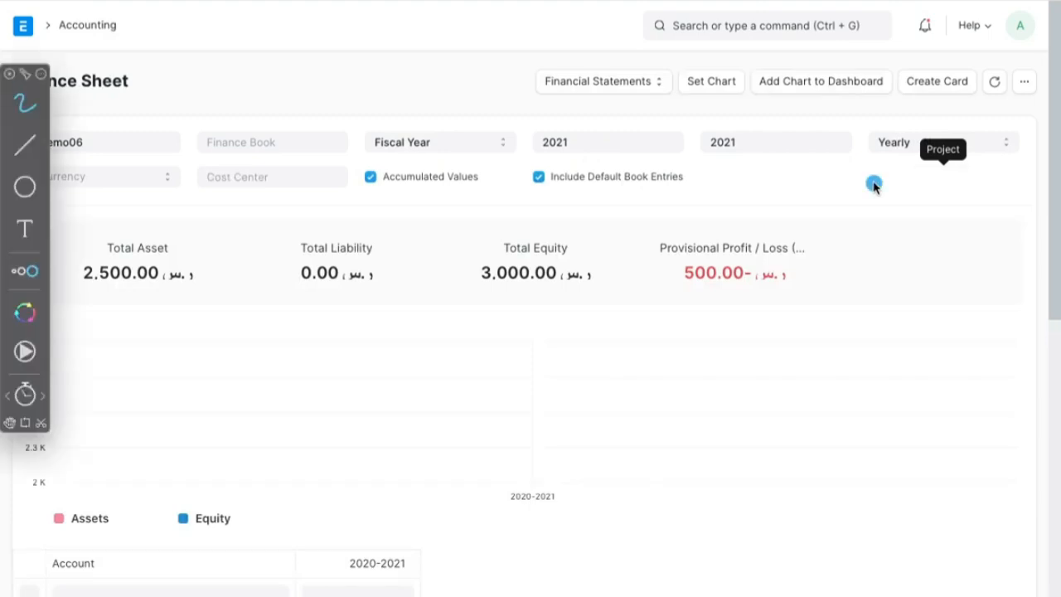
{"action": "mouse_move", "coordinate": [164, 222]}
{"action": "left_mouse_down"}
{"action": "mouse_move", "coordinate": [108, 209]}
{"action": "mouse_move", "coordinate": [154, 315]}
{"action": "mouse_move", "coordinate": [178, 214]}
{"action": "left_mouse_up"}
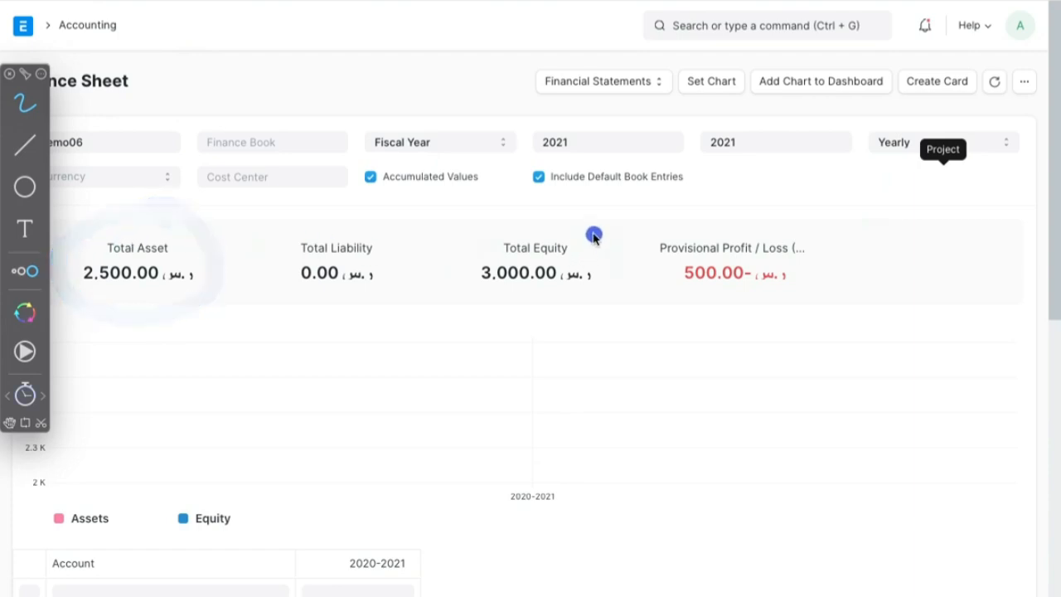
{"action": "mouse_move", "coordinate": [594, 232]}
{"action": "left_mouse_down"}
{"action": "mouse_move", "coordinate": [482, 243]}
{"action": "mouse_move", "coordinate": [621, 301]}
{"action": "mouse_move", "coordinate": [605, 232]}
{"action": "mouse_move", "coordinate": [547, 225]}
{"action": "left_mouse_up"}
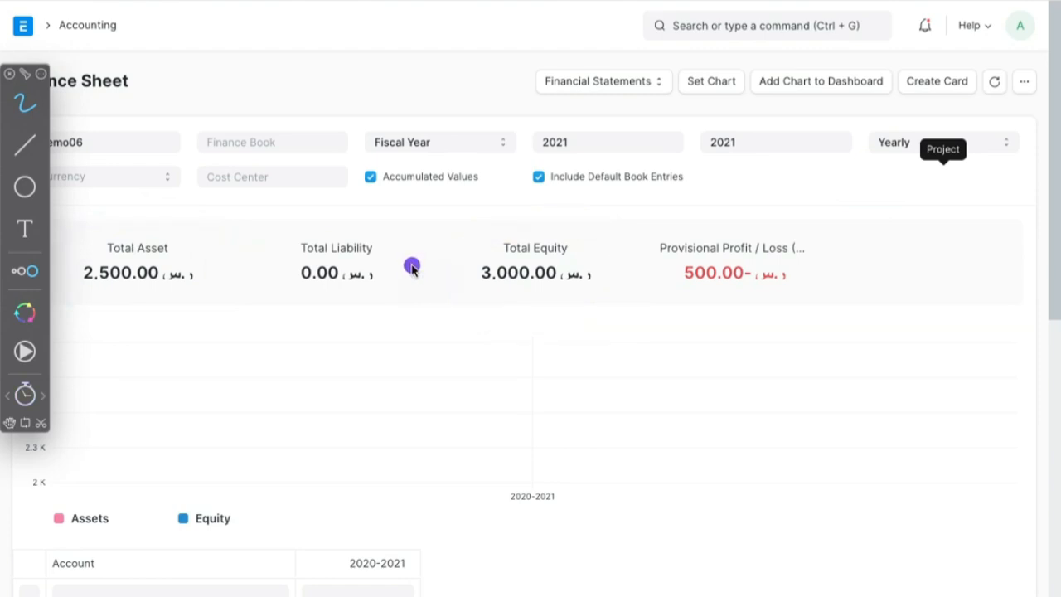
{"action": "mouse_move", "coordinate": [796, 230]}
{"action": "left_mouse_down"}
{"action": "mouse_move", "coordinate": [635, 290]}
{"action": "mouse_move", "coordinate": [813, 282]}
{"action": "left_mouse_up"}
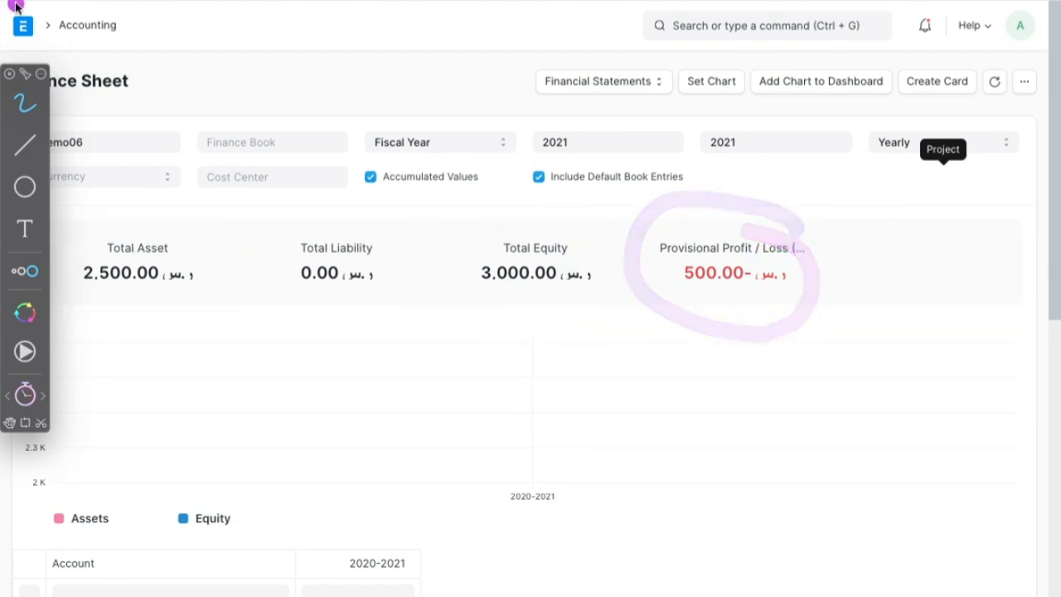
{"action": "key", "text": "Escape"}
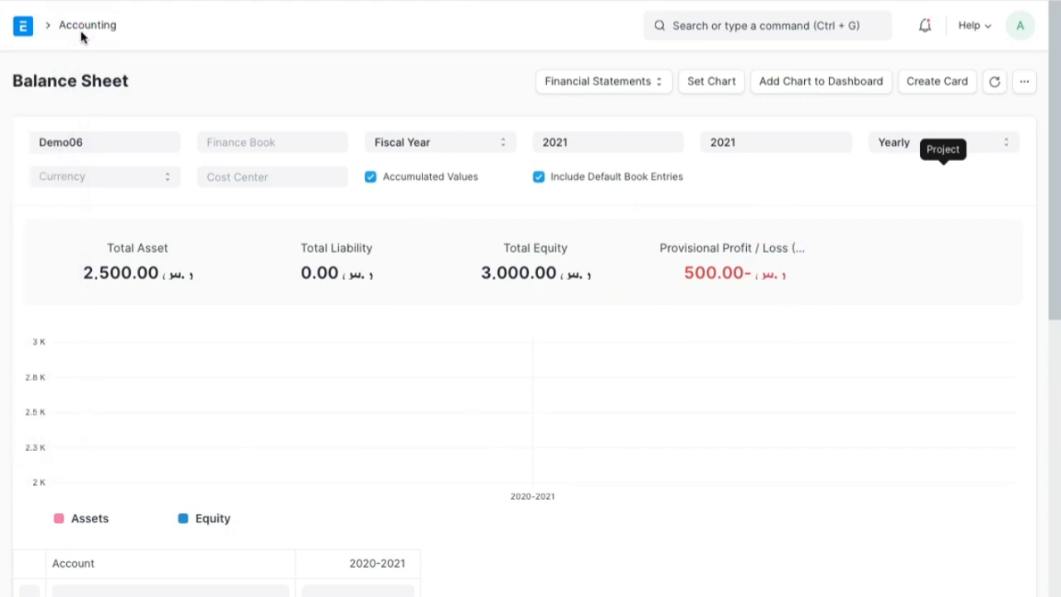
- Return to Demo06's Chart of Accounts and open the Profit and Loss Statement
{"action": "left_click", "coordinate": [84, 26]}
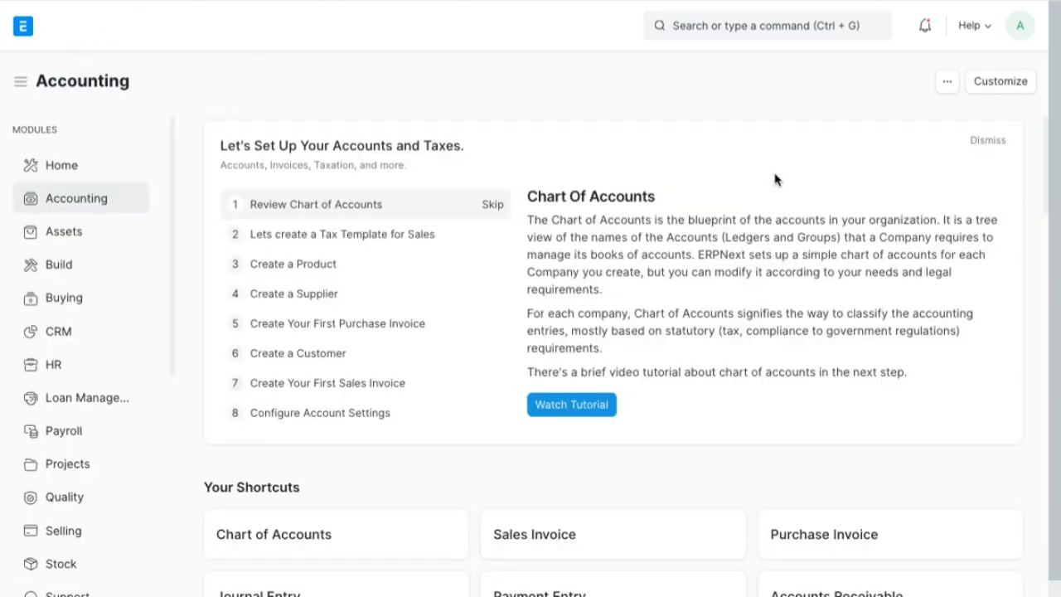
{"action": "left_click", "coordinate": [300, 537]}
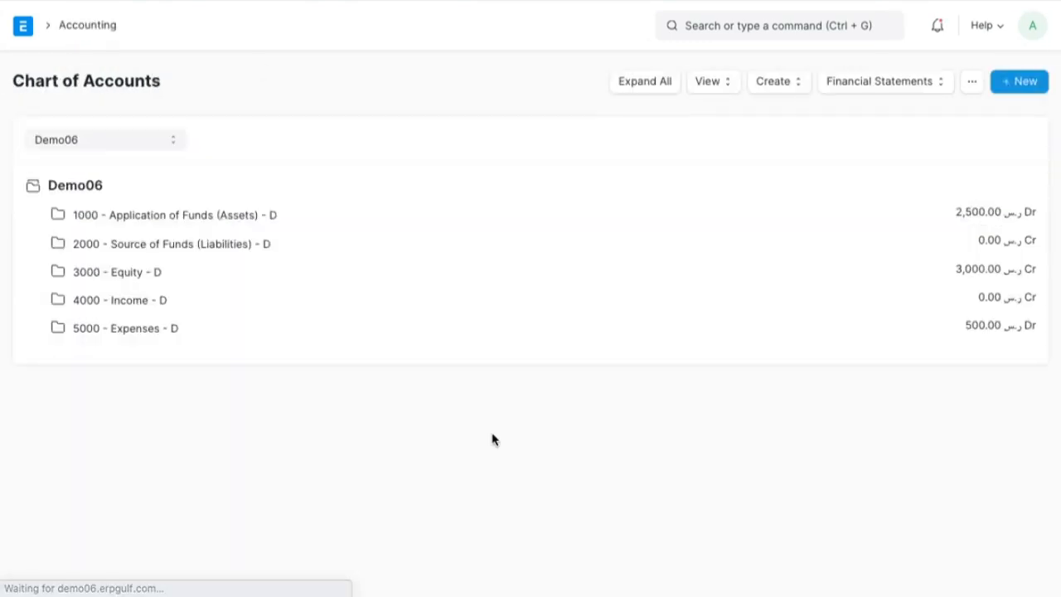
{"action": "left_click", "coordinate": [868, 83]}
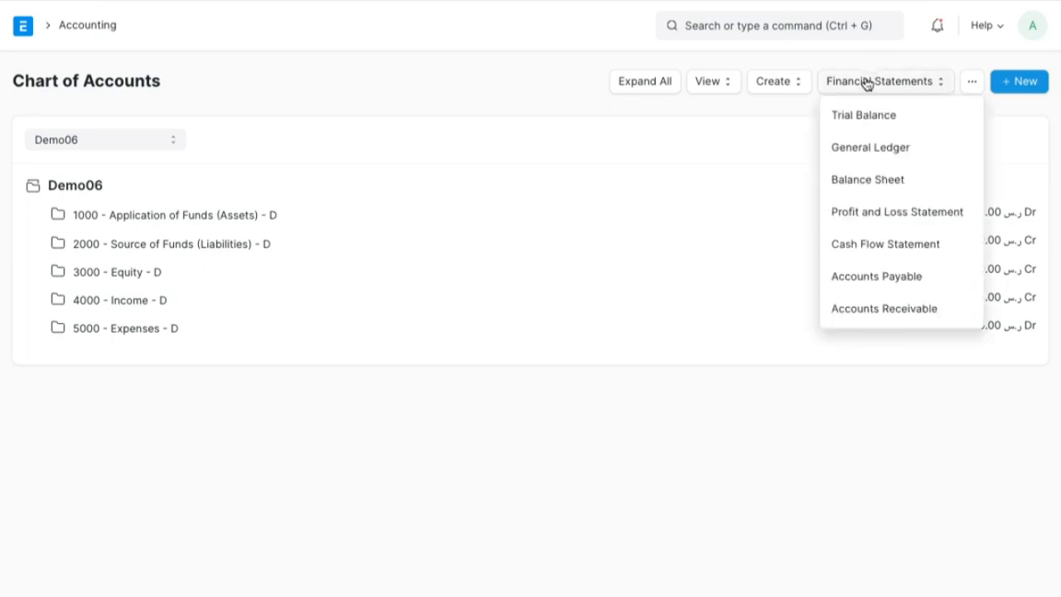
{"action": "left_click", "coordinate": [892, 214]}
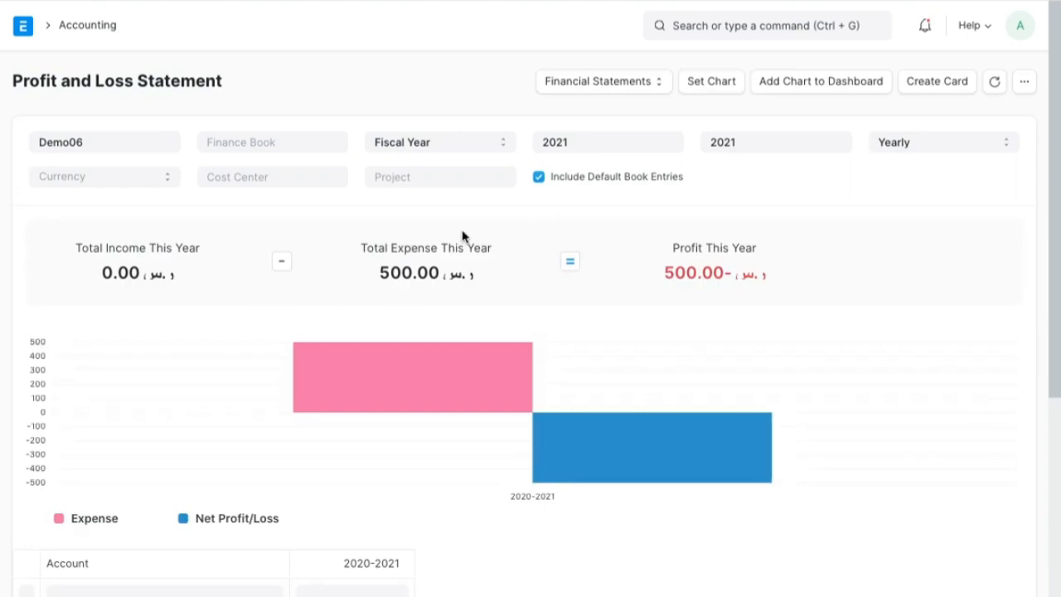
- Start annotating the Profit and Loss Statement and mark the Profit This Year figure with fading ink
{"action": "key", "text": "ctrl+shift+z"}
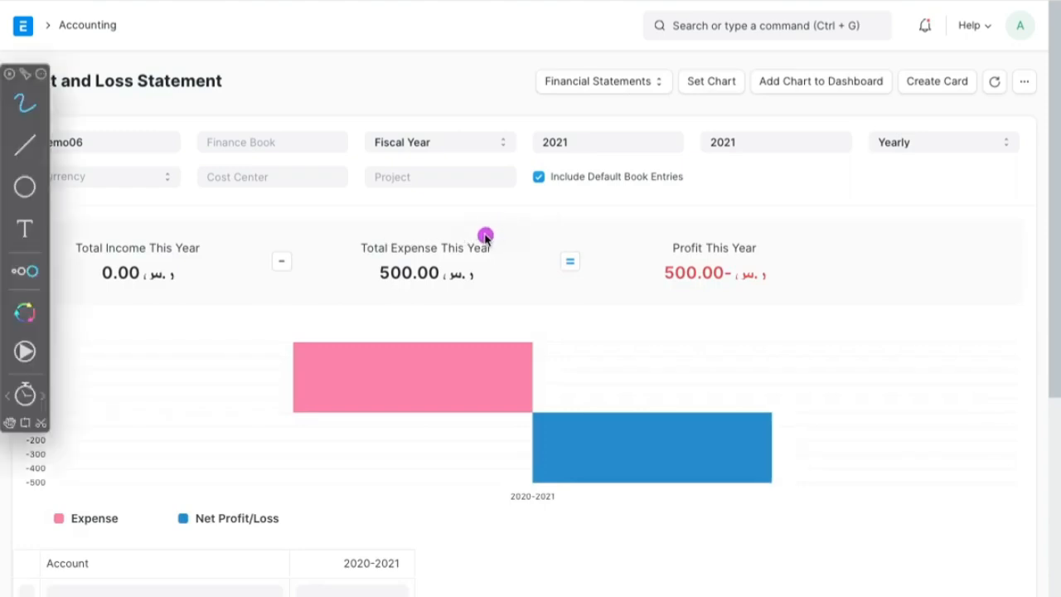
{"action": "mouse_move", "coordinate": [775, 224]}
{"action": "left_mouse_down"}
{"action": "mouse_move", "coordinate": [682, 218]}
{"action": "mouse_move", "coordinate": [609, 271]}
{"action": "mouse_move", "coordinate": [761, 334]}
{"action": "mouse_move", "coordinate": [790, 240]}
{"action": "left_mouse_up"}
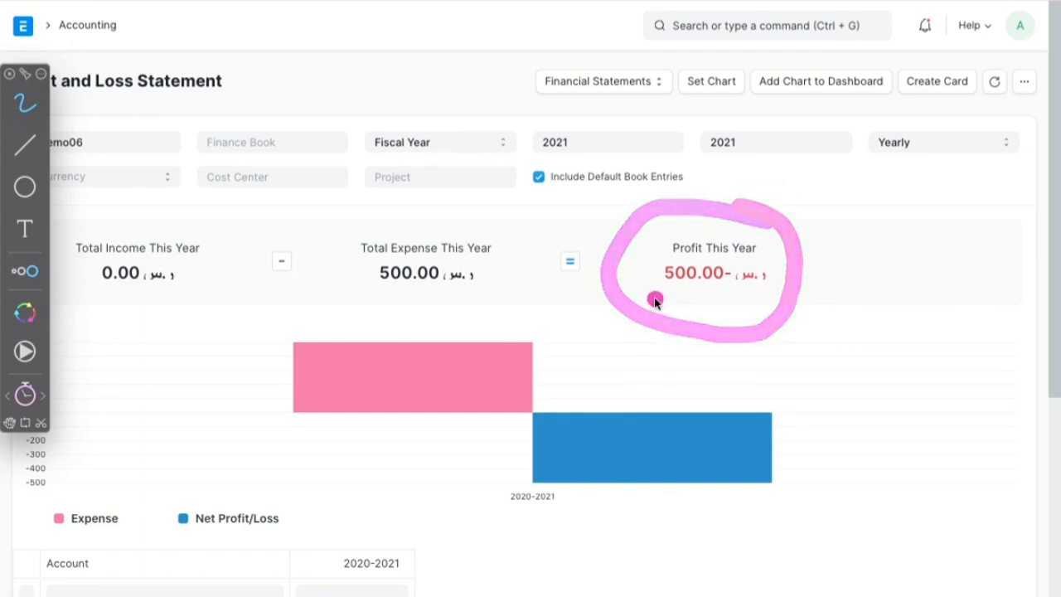
{"action": "left_click_drag", "start_coordinate": [640, 274], "coordinate": [770, 276]}
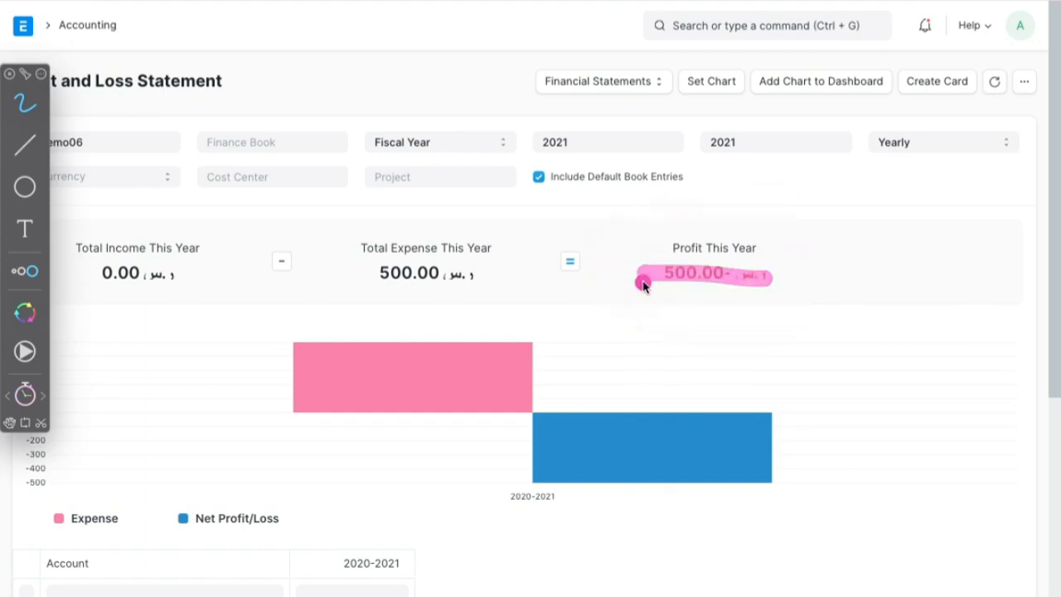
{"action": "mouse_move", "coordinate": [632, 264]}
{"action": "left_mouse_down"}
{"action": "mouse_move", "coordinate": [699, 244]}
{"action": "mouse_move", "coordinate": [707, 306]}
{"action": "mouse_move", "coordinate": [635, 265]}
{"action": "mouse_move", "coordinate": [675, 263]}
{"action": "left_mouse_up"}
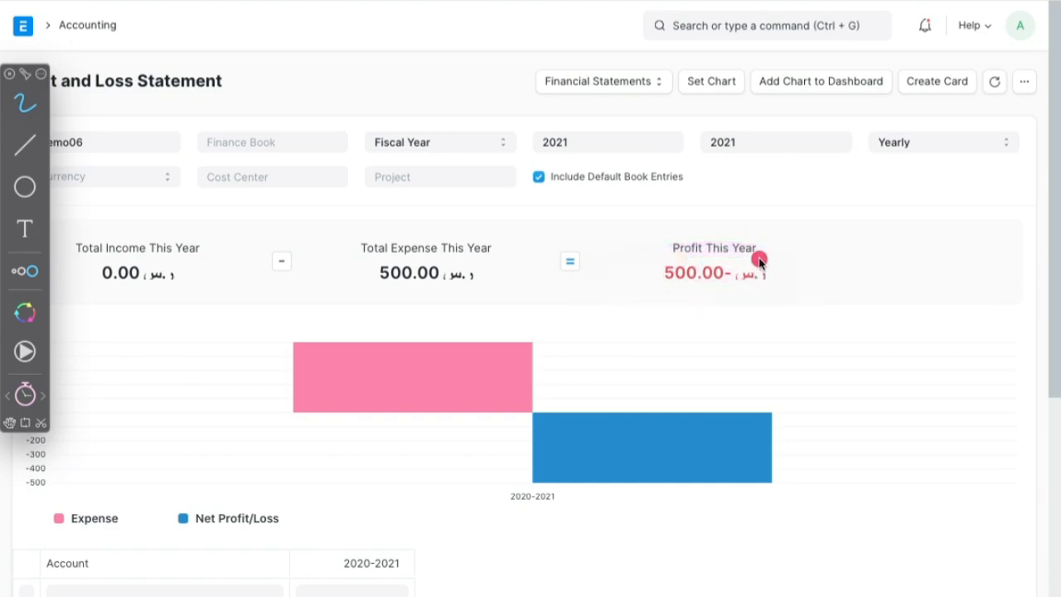
{"action": "mouse_move", "coordinate": [753, 254]}
{"action": "left_mouse_down"}
{"action": "mouse_move", "coordinate": [651, 244]}
{"action": "mouse_move", "coordinate": [786, 290]}
{"action": "mouse_move", "coordinate": [776, 258]}
{"action": "left_mouse_up"}
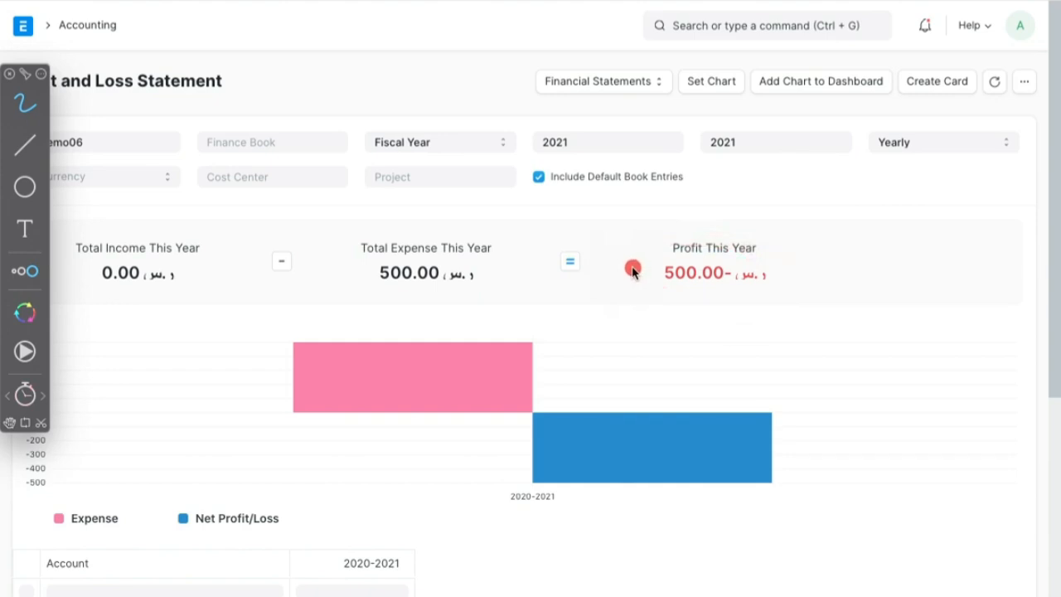
- Mark the year's total income, total expense and profit with fading ink, and review the handwritten lesson outline on the whiteboard
{"action": "mouse_move", "coordinate": [452, 231]}
{"action": "left_mouse_down"}
{"action": "mouse_move", "coordinate": [465, 229]}
{"action": "mouse_move", "coordinate": [377, 230]}
{"action": "mouse_move", "coordinate": [379, 304]}
{"action": "mouse_move", "coordinate": [476, 280]}
{"action": "mouse_move", "coordinate": [493, 244]}
{"action": "mouse_move", "coordinate": [452, 223]}
{"action": "left_mouse_up"}
{"action": "mouse_move", "coordinate": [277, 251]}
{"action": "left_mouse_down"}
{"action": "mouse_move", "coordinate": [217, 228]}
{"action": "mouse_move", "coordinate": [114, 235]}
{"action": "mouse_move", "coordinate": [90, 270]}
{"action": "mouse_move", "coordinate": [183, 293]}
{"action": "left_mouse_up"}
{"action": "mouse_move", "coordinate": [197, 269]}
{"action": "left_mouse_down"}
{"action": "mouse_move", "coordinate": [173, 235]}
{"action": "mouse_move", "coordinate": [87, 280]}
{"action": "mouse_move", "coordinate": [176, 223]}
{"action": "left_mouse_up"}
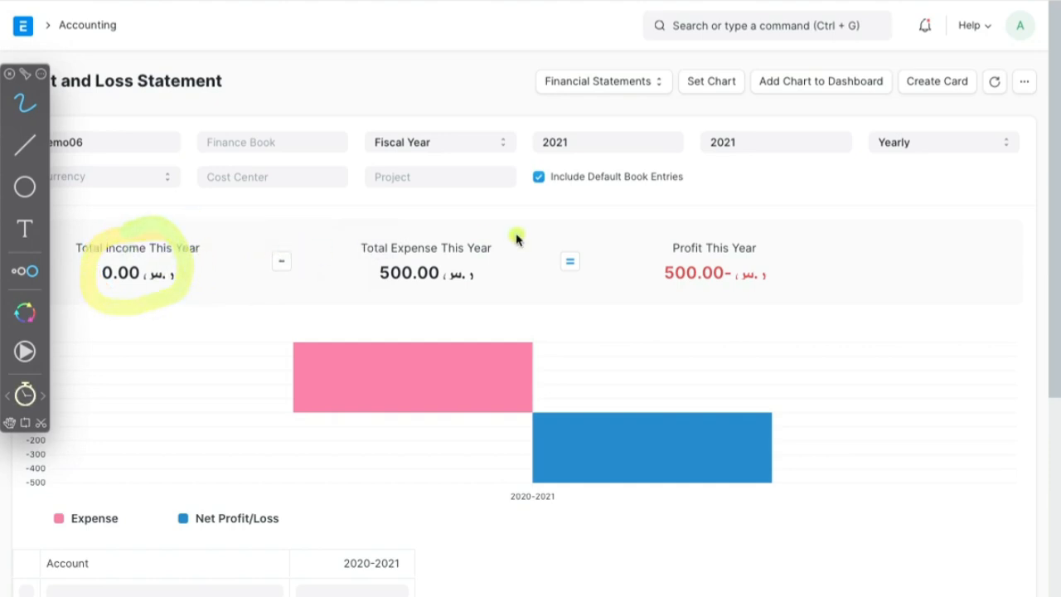
{"action": "mouse_move", "coordinate": [450, 227]}
{"action": "left_mouse_down"}
{"action": "mouse_move", "coordinate": [473, 303]}
{"action": "mouse_move", "coordinate": [481, 225]}
{"action": "left_mouse_up"}
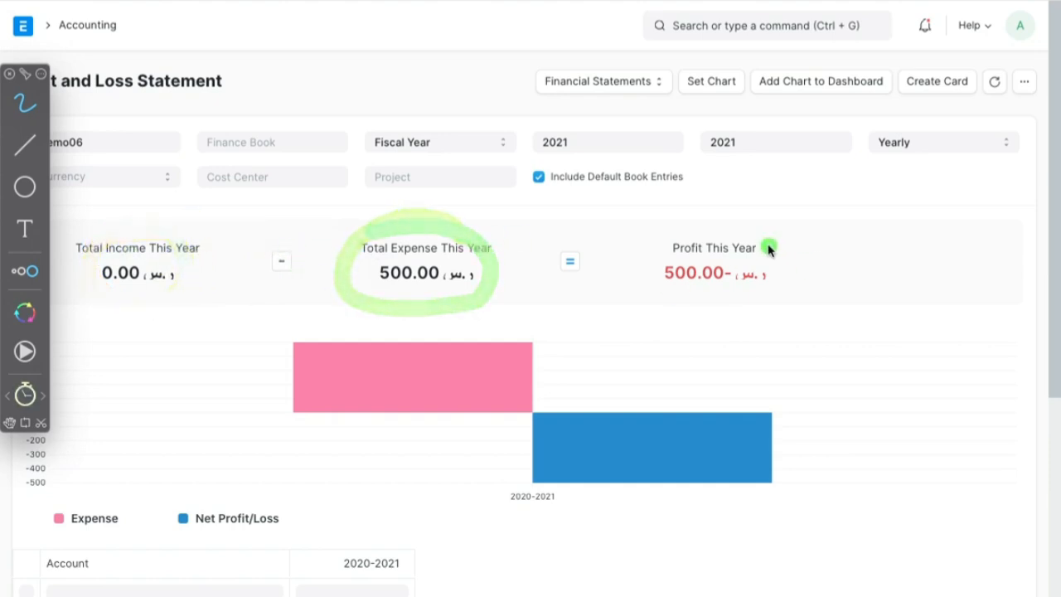
{"action": "mouse_move", "coordinate": [769, 248]}
{"action": "left_mouse_down"}
{"action": "mouse_move", "coordinate": [672, 230]}
{"action": "mouse_move", "coordinate": [789, 308]}
{"action": "mouse_move", "coordinate": [541, 235]}
{"action": "left_mouse_up"}
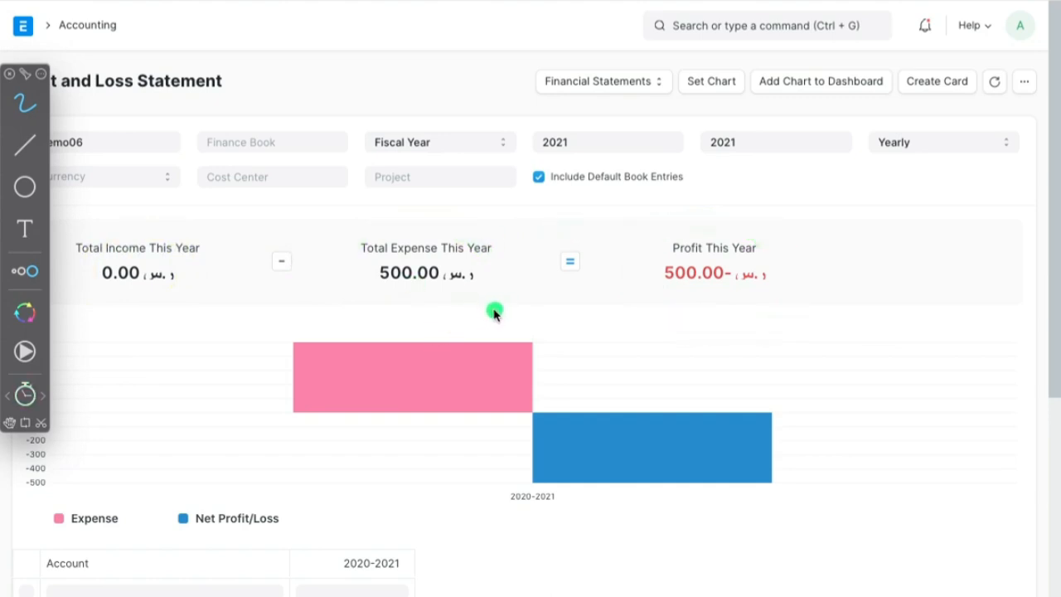
{"action": "key", "text": "ctrl+Left"}
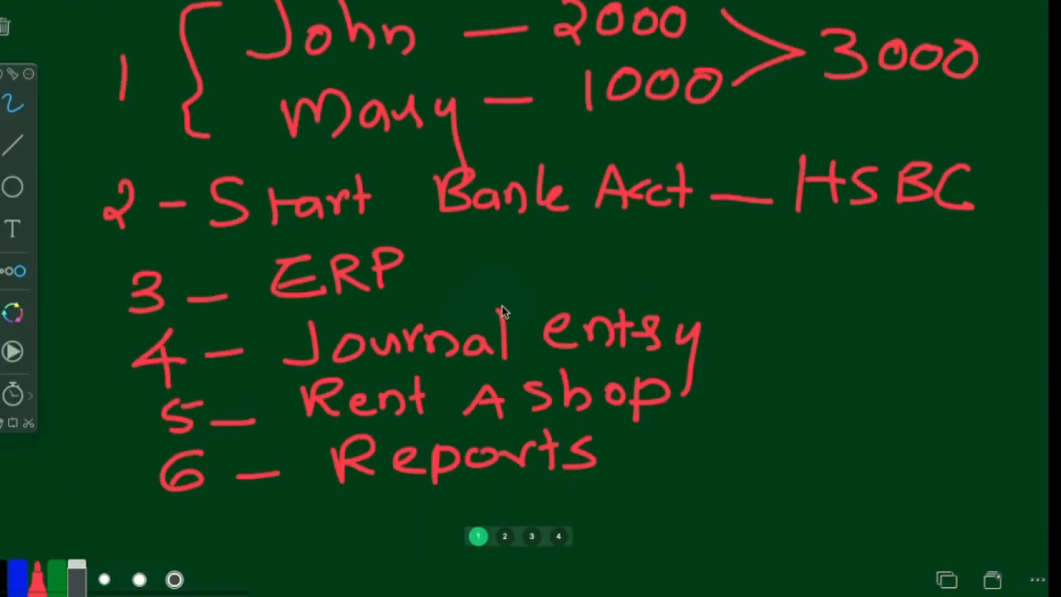
{"action": "key", "text": "ctrl+Right"}
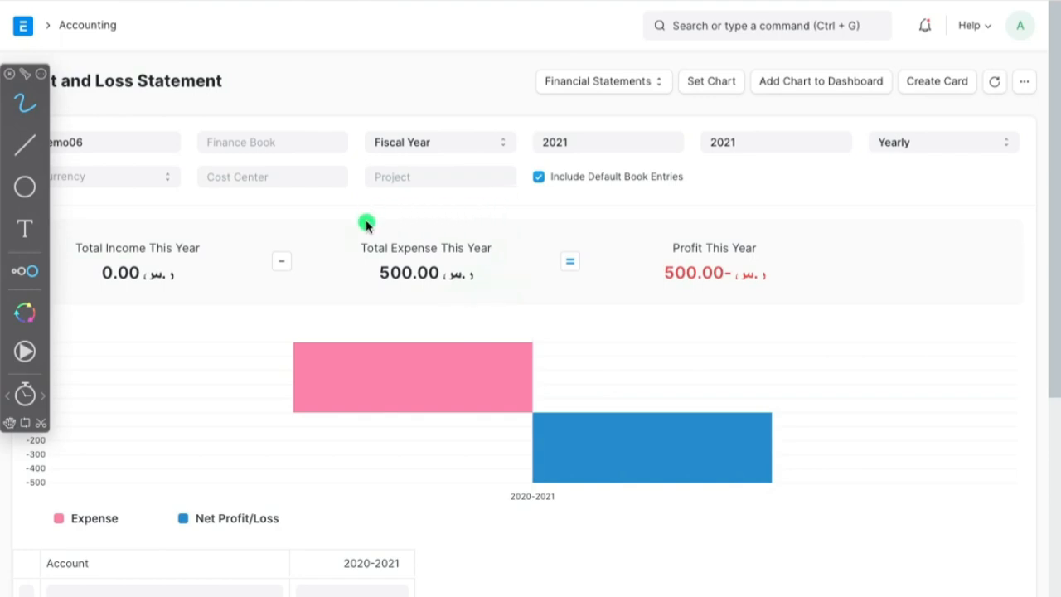
{"action": "mouse_move", "coordinate": [386, 207]}
{"action": "left_mouse_down"}
{"action": "mouse_move", "coordinate": [384, 265]}
{"action": "mouse_move", "coordinate": [369, 217]}
{"action": "mouse_move", "coordinate": [486, 178]}
{"action": "mouse_move", "coordinate": [529, 213]}
{"action": "mouse_move", "coordinate": [561, 213]}
{"action": "left_mouse_up"}
{"action": "left_click_drag", "start_coordinate": [630, 162], "coordinate": [631, 209]}
{"action": "left_click_drag", "start_coordinate": [673, 149], "coordinate": [677, 198]}
{"action": "left_click_drag", "start_coordinate": [715, 133], "coordinate": [719, 195]}
{"action": "left_click_drag", "start_coordinate": [673, 179], "coordinate": [726, 165]}
{"action": "left_click_drag", "start_coordinate": [747, 177], "coordinate": [772, 138]}
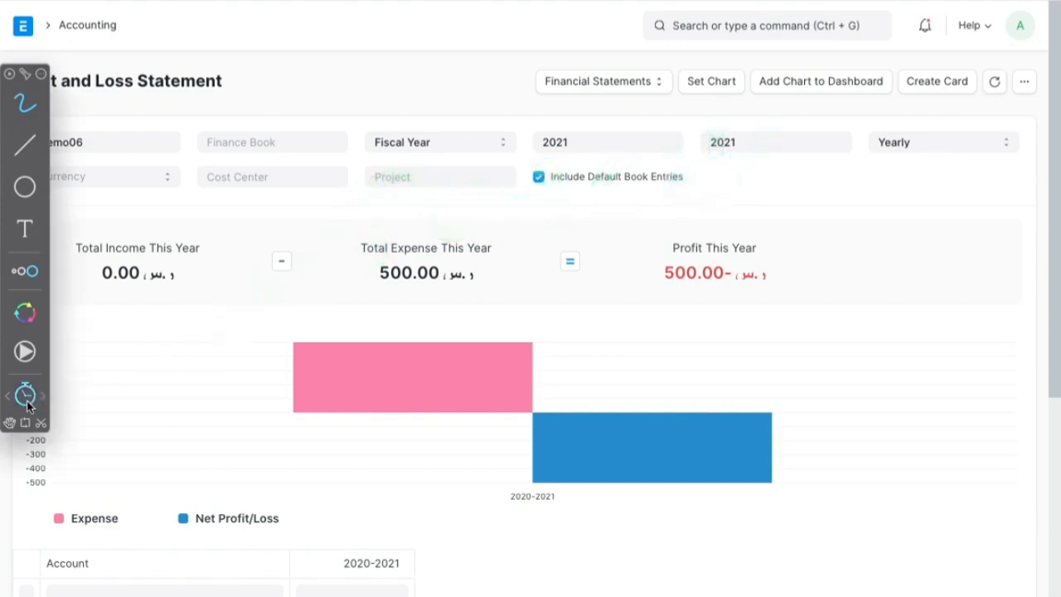
- Turn off ink fading and handwrite PURCHASE with SALE below it over the Profit and Loss Statement
{"action": "mouse_move", "coordinate": [233, 235]}
{"action": "left_mouse_down"}
{"action": "mouse_move", "coordinate": [257, 199]}
{"action": "mouse_move", "coordinate": [303, 231]}
{"action": "mouse_move", "coordinate": [359, 225]}
{"action": "mouse_move", "coordinate": [481, 154]}
{"action": "mouse_move", "coordinate": [540, 171]}
{"action": "mouse_move", "coordinate": [604, 167]}
{"action": "mouse_move", "coordinate": [640, 125]}
{"action": "mouse_move", "coordinate": [677, 140]}
{"action": "mouse_move", "coordinate": [687, 161]}
{"action": "mouse_move", "coordinate": [718, 163]}
{"action": "left_mouse_up"}
{"action": "mouse_move", "coordinate": [356, 278]}
{"action": "left_mouse_down"}
{"action": "mouse_move", "coordinate": [323, 332]}
{"action": "mouse_move", "coordinate": [411, 274]}
{"action": "mouse_move", "coordinate": [461, 270]}
{"action": "mouse_move", "coordinate": [512, 313]}
{"action": "left_mouse_up"}
{"action": "left_click_drag", "start_coordinate": [505, 272], "coordinate": [530, 297]}
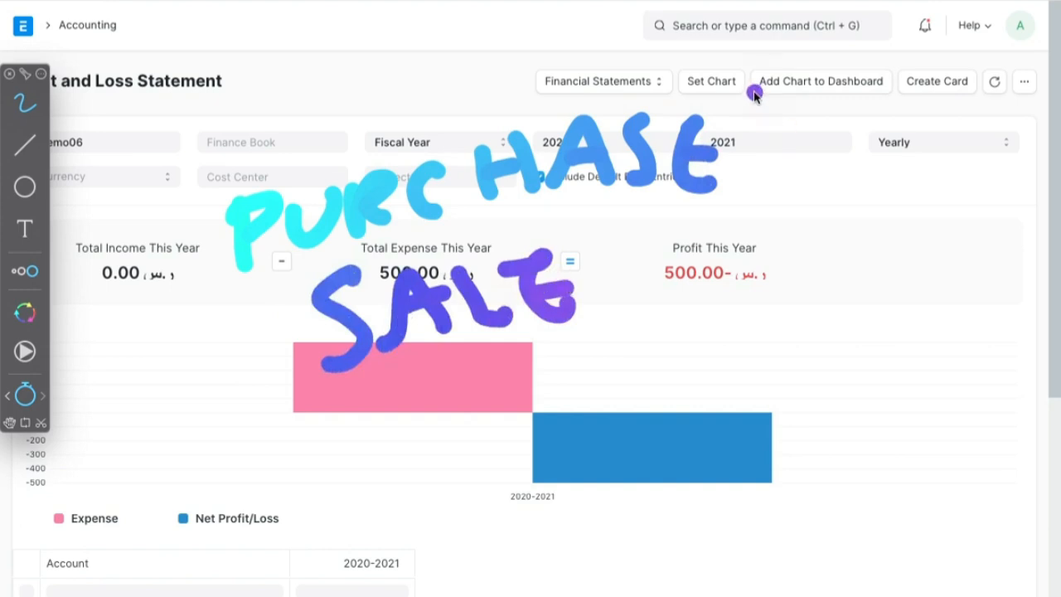
- Handwrite the example amounts beside the labels: a dash and 2000 for PURCHASE, a dash and 3000 for SALE
{"action": "left_click_drag", "start_coordinate": [748, 157], "coordinate": [796, 146]}
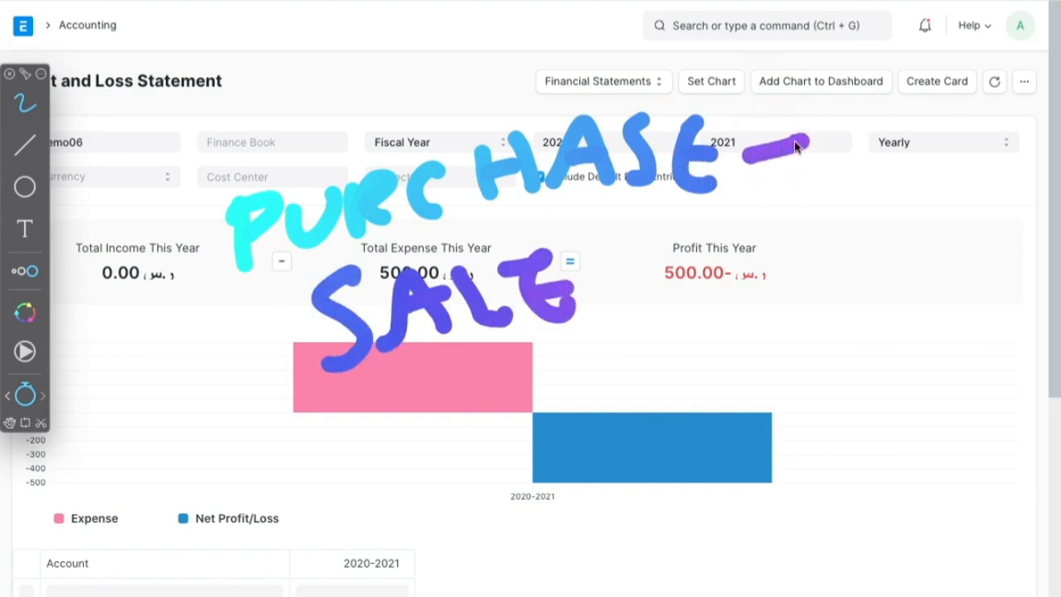
{"action": "left_click_drag", "start_coordinate": [837, 100], "coordinate": [869, 157]}
{"action": "left_click", "coordinate": [887, 139]}
{"action": "left_click_drag", "start_coordinate": [896, 95], "coordinate": [935, 96]}
{"action": "mouse_move", "coordinate": [970, 93]}
{"action": "left_mouse_down"}
{"action": "mouse_move", "coordinate": [967, 109]}
{"action": "mouse_move", "coordinate": [972, 94]}
{"action": "left_mouse_up"}
{"action": "left_click_drag", "start_coordinate": [646, 283], "coordinate": [756, 247]}
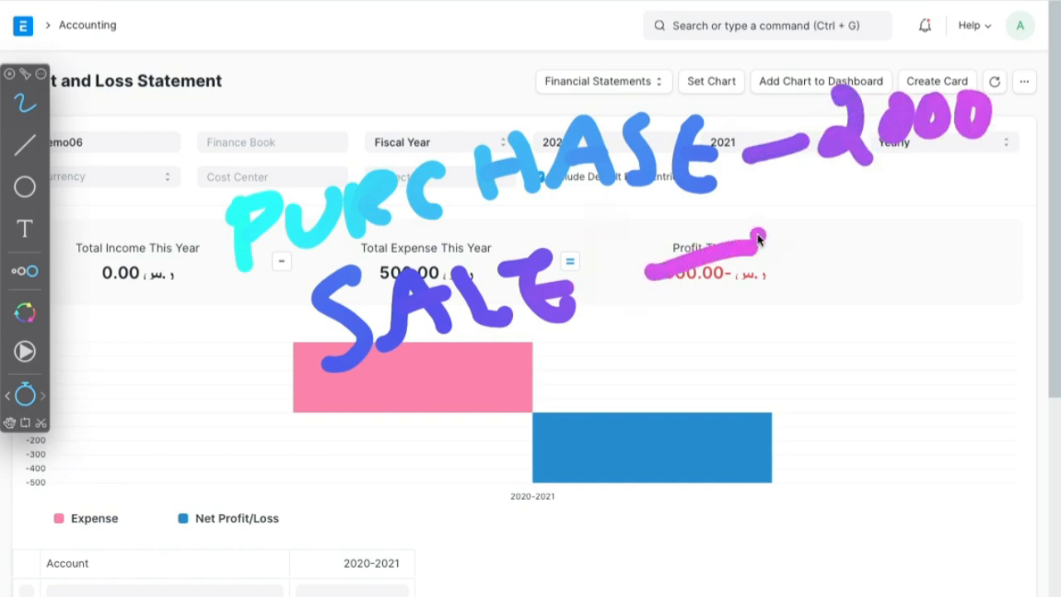
{"action": "mouse_move", "coordinate": [775, 212]}
{"action": "left_mouse_down"}
{"action": "mouse_move", "coordinate": [796, 230]}
{"action": "mouse_move", "coordinate": [798, 272]}
{"action": "left_mouse_up"}
{"action": "left_click", "coordinate": [910, 207]}
{"action": "left_click_drag", "start_coordinate": [870, 213], "coordinate": [964, 215]}
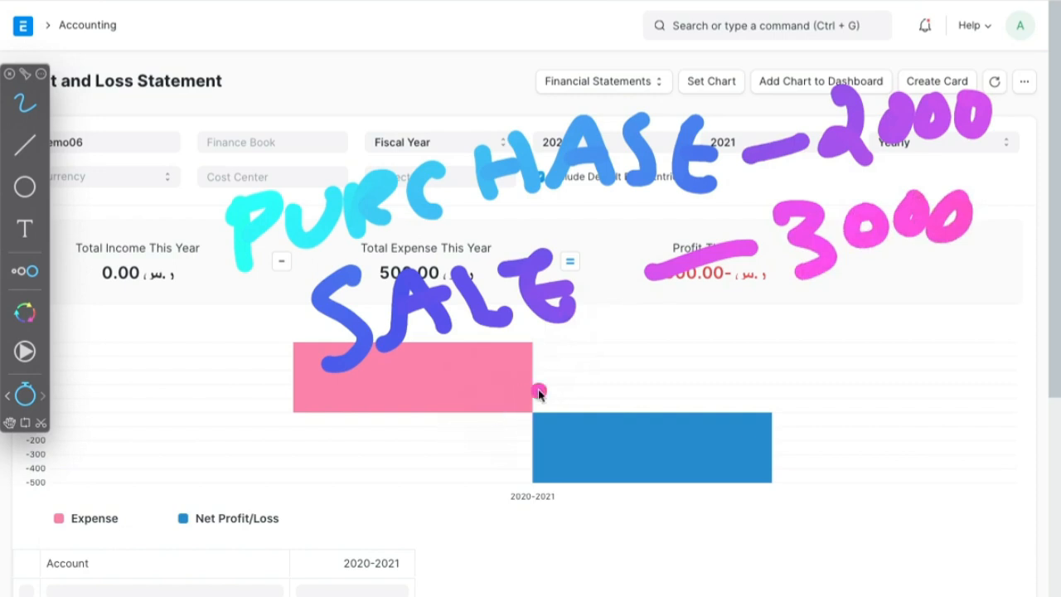
- Handwrite GP – 1000 below the sale, with 500 beneath it, a line under both, and the result 500=
{"action": "mouse_move", "coordinate": [498, 374]}
{"action": "left_mouse_down"}
{"action": "mouse_move", "coordinate": [522, 403]}
{"action": "mouse_move", "coordinate": [500, 403]}
{"action": "mouse_move", "coordinate": [543, 396]}
{"action": "mouse_move", "coordinate": [590, 367]}
{"action": "mouse_move", "coordinate": [667, 363]}
{"action": "mouse_move", "coordinate": [705, 382]}
{"action": "left_mouse_up"}
{"action": "left_click_drag", "start_coordinate": [744, 336], "coordinate": [835, 320]}
{"action": "left_click_drag", "start_coordinate": [734, 407], "coordinate": [856, 393]}
{"action": "left_click_drag", "start_coordinate": [570, 521], "coordinate": [910, 446]}
{"action": "mouse_move", "coordinate": [772, 502]}
{"action": "left_mouse_down"}
{"action": "mouse_move", "coordinate": [775, 554]}
{"action": "mouse_move", "coordinate": [802, 488]}
{"action": "left_mouse_up"}
{"action": "mouse_move", "coordinate": [833, 496]}
{"action": "left_mouse_down"}
{"action": "mouse_move", "coordinate": [871, 531]}
{"action": "mouse_move", "coordinate": [889, 488]}
{"action": "mouse_move", "coordinate": [997, 490]}
{"action": "left_mouse_up"}
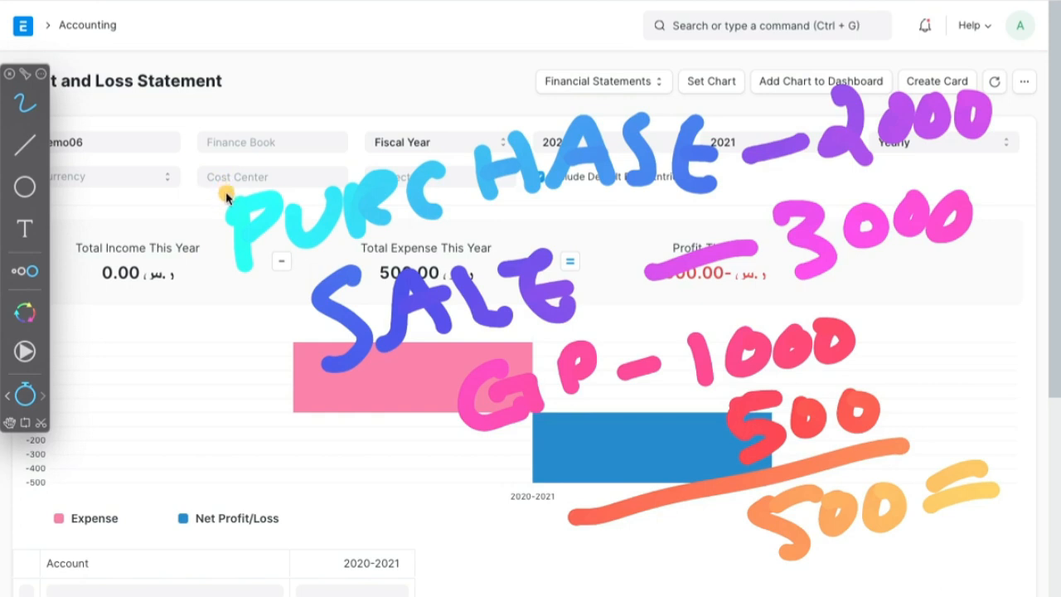
- Switch to OBS Studio and clear the handwritten annotations from the screen
{"action": "key", "text": "super+Tab"}
{"action": "key", "text": "super+Tab"}
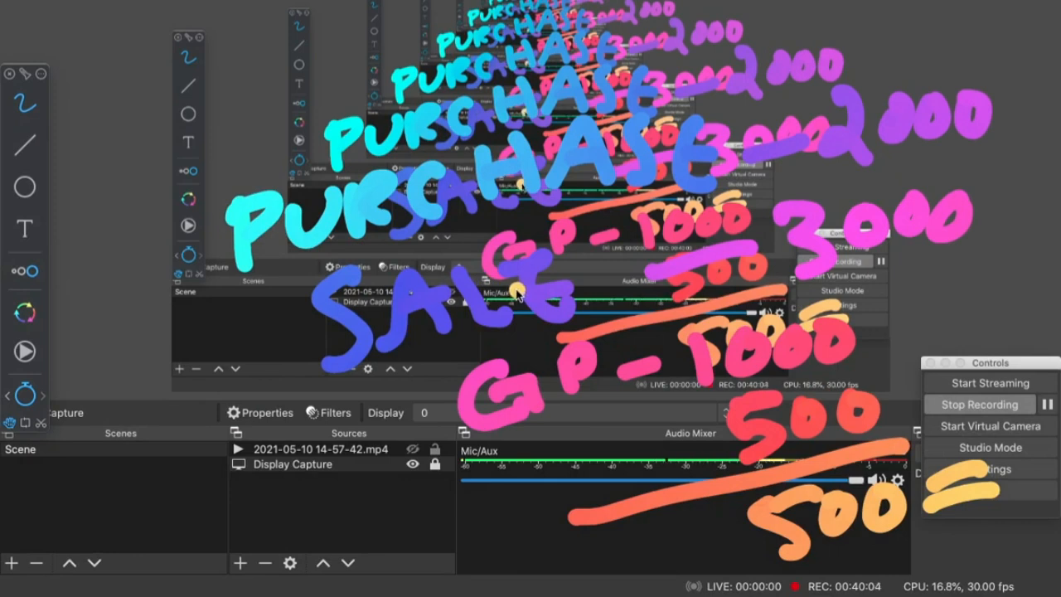
{"action": "key", "text": "Escape"}
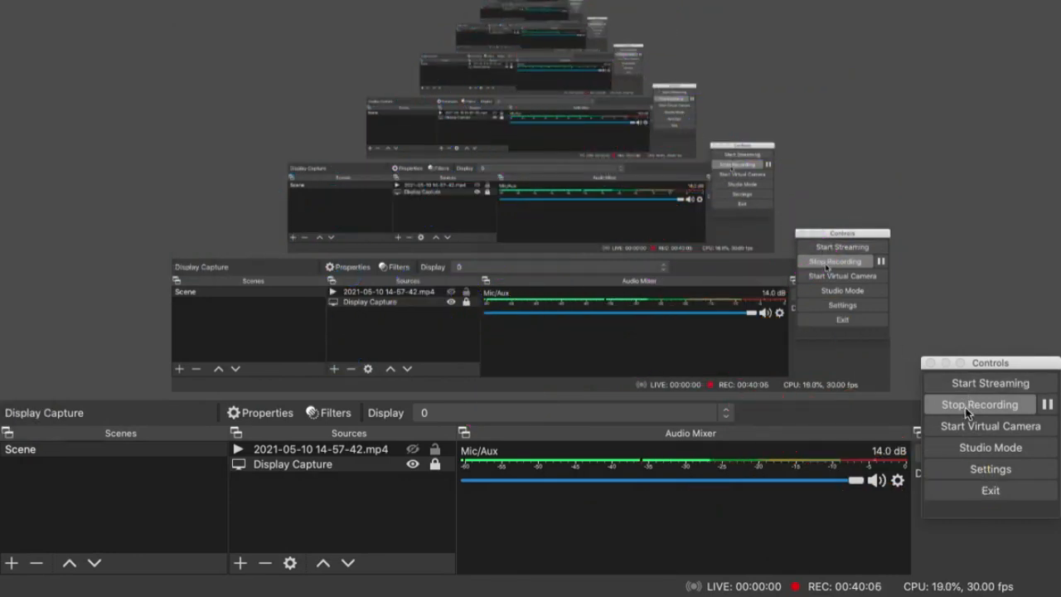